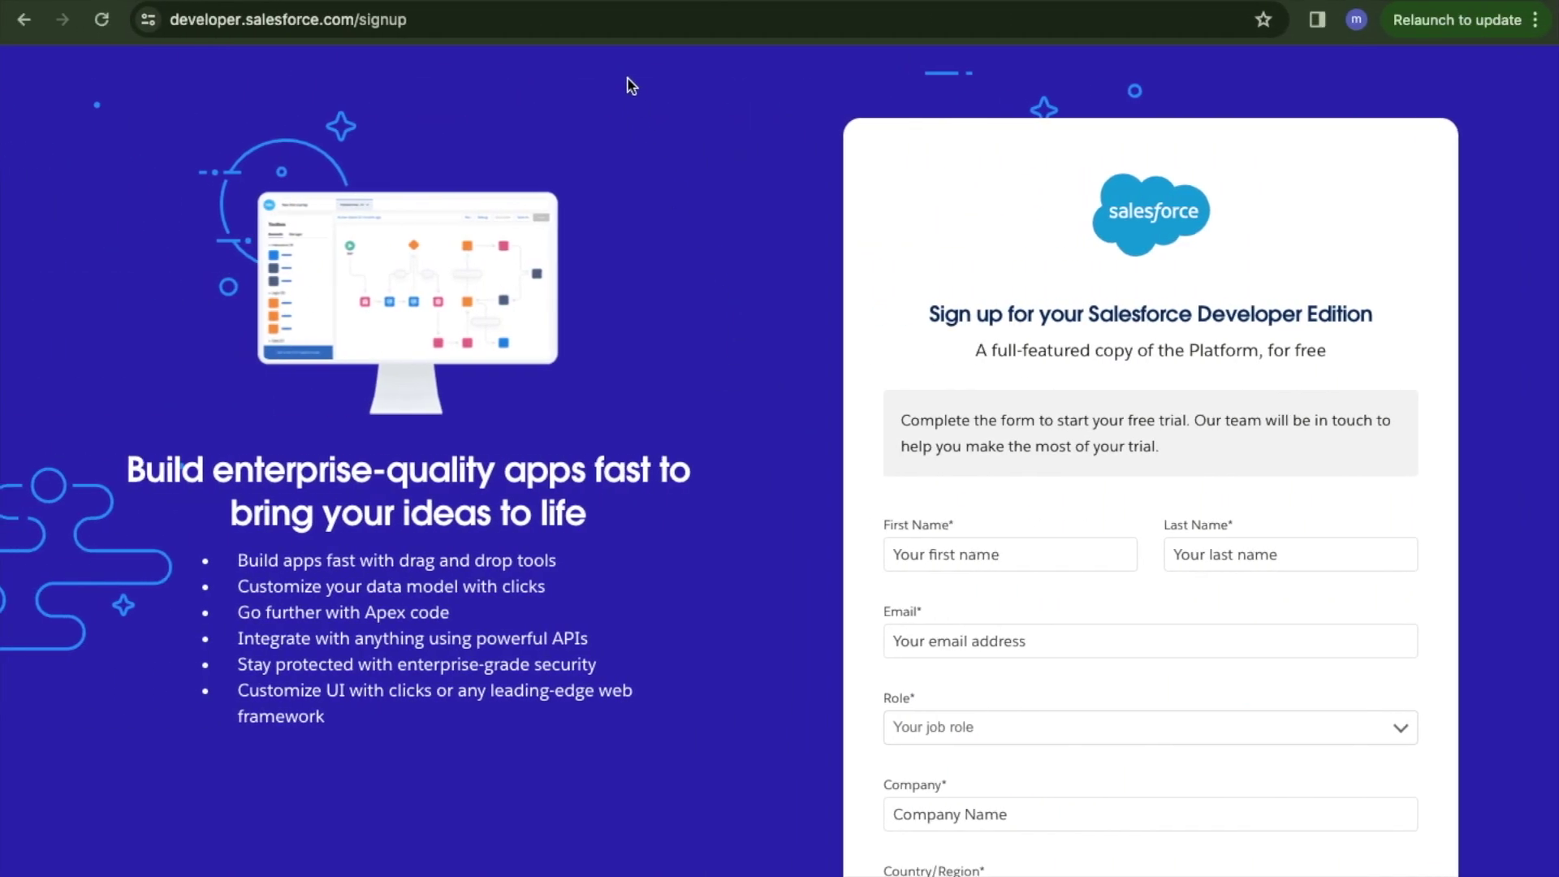
pyautogui.click(437, 20)
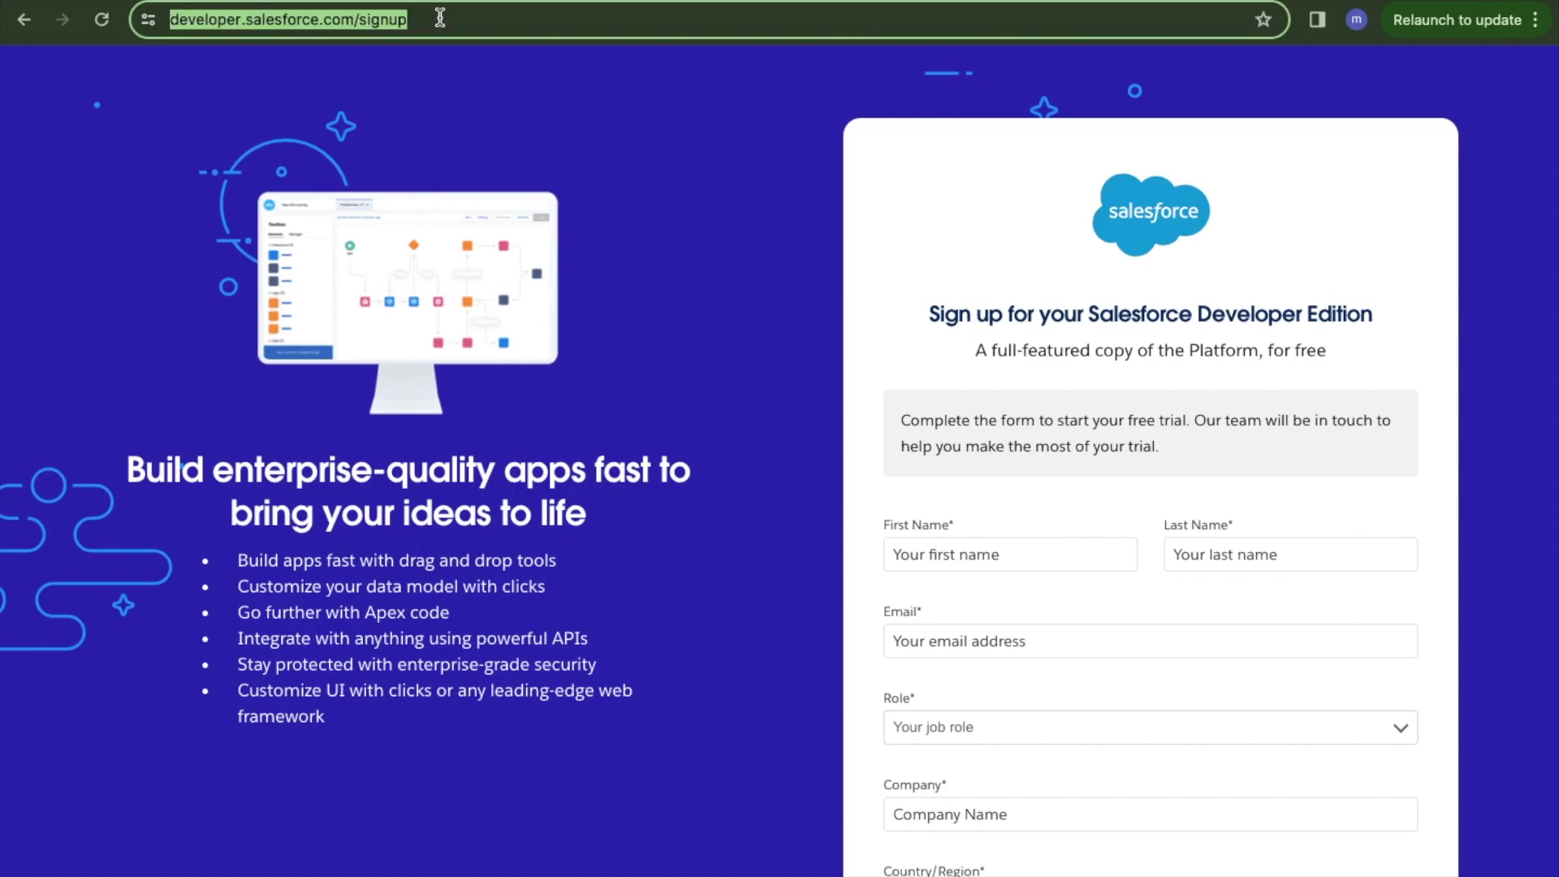
pyautogui.click(429, 18)
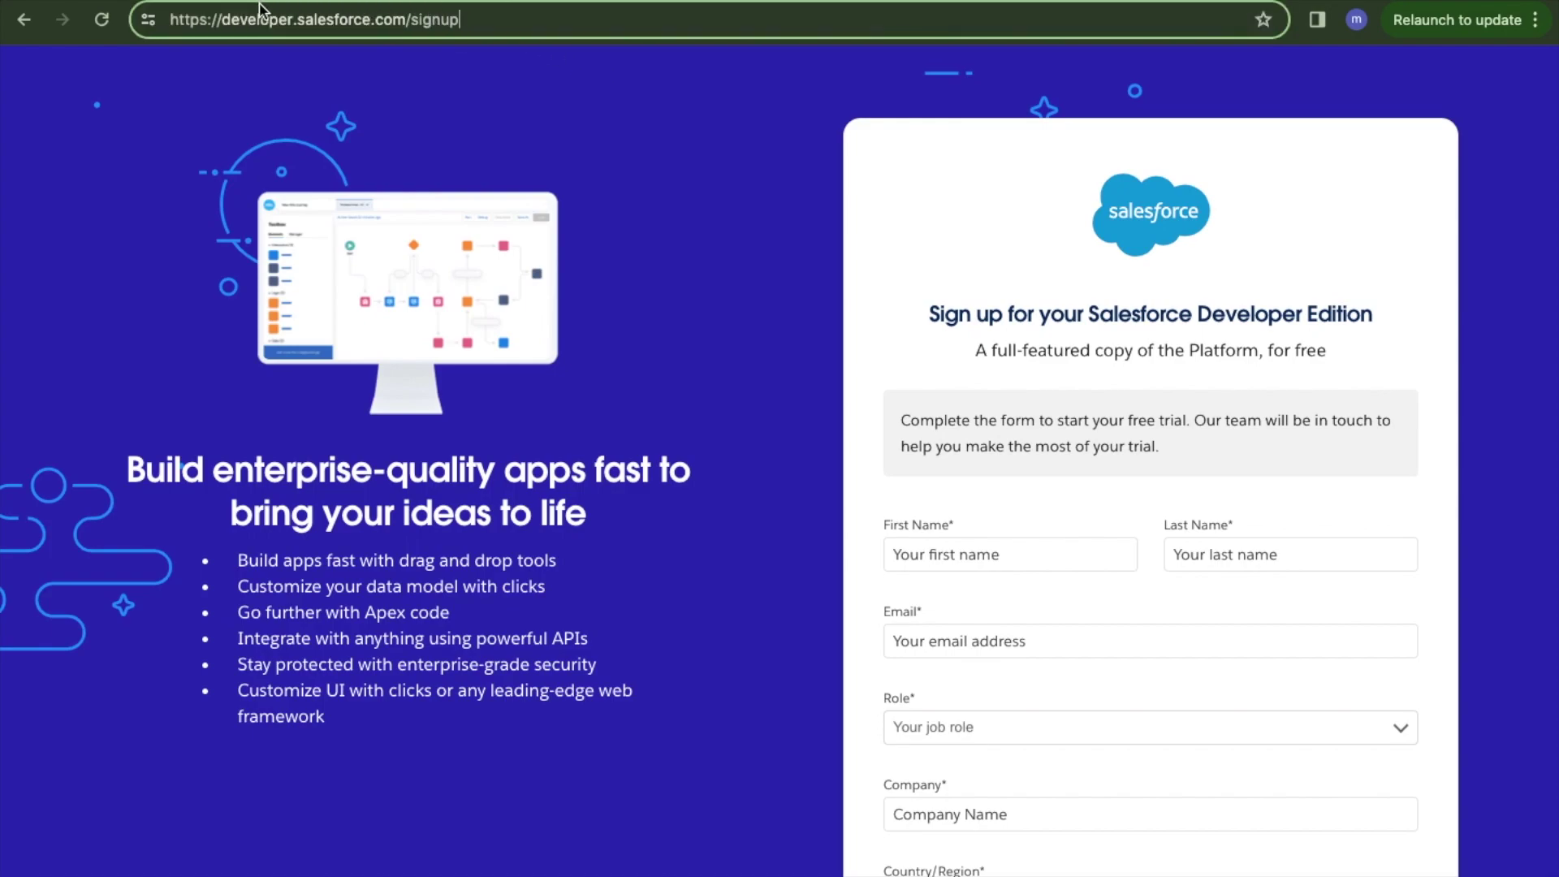
pyautogui.scroll(-2, 707, 300)
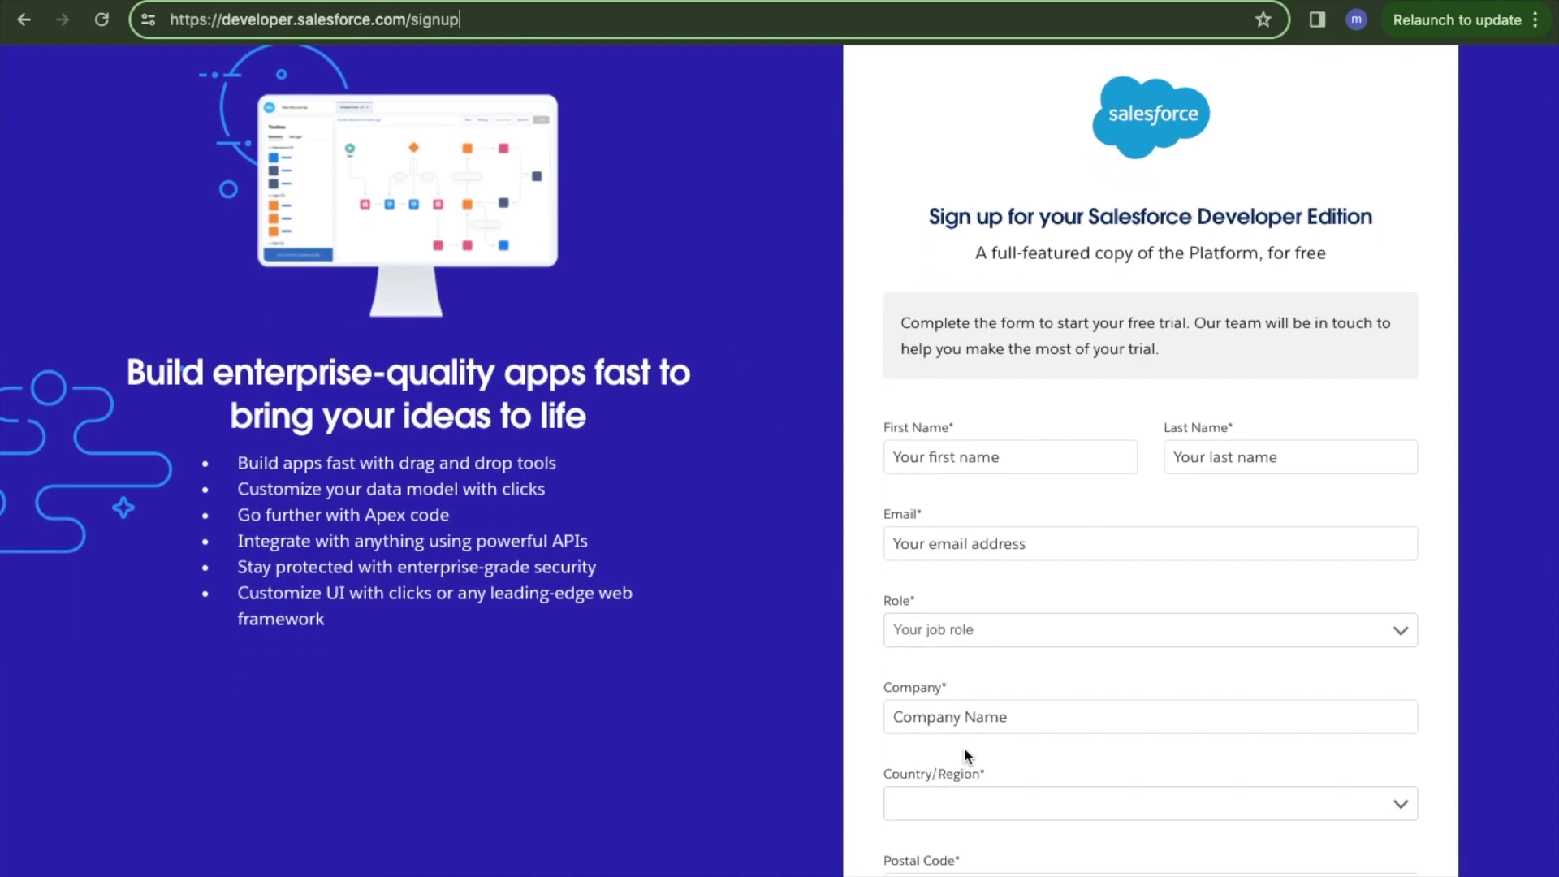
pyautogui.scroll(2, 942, 316)
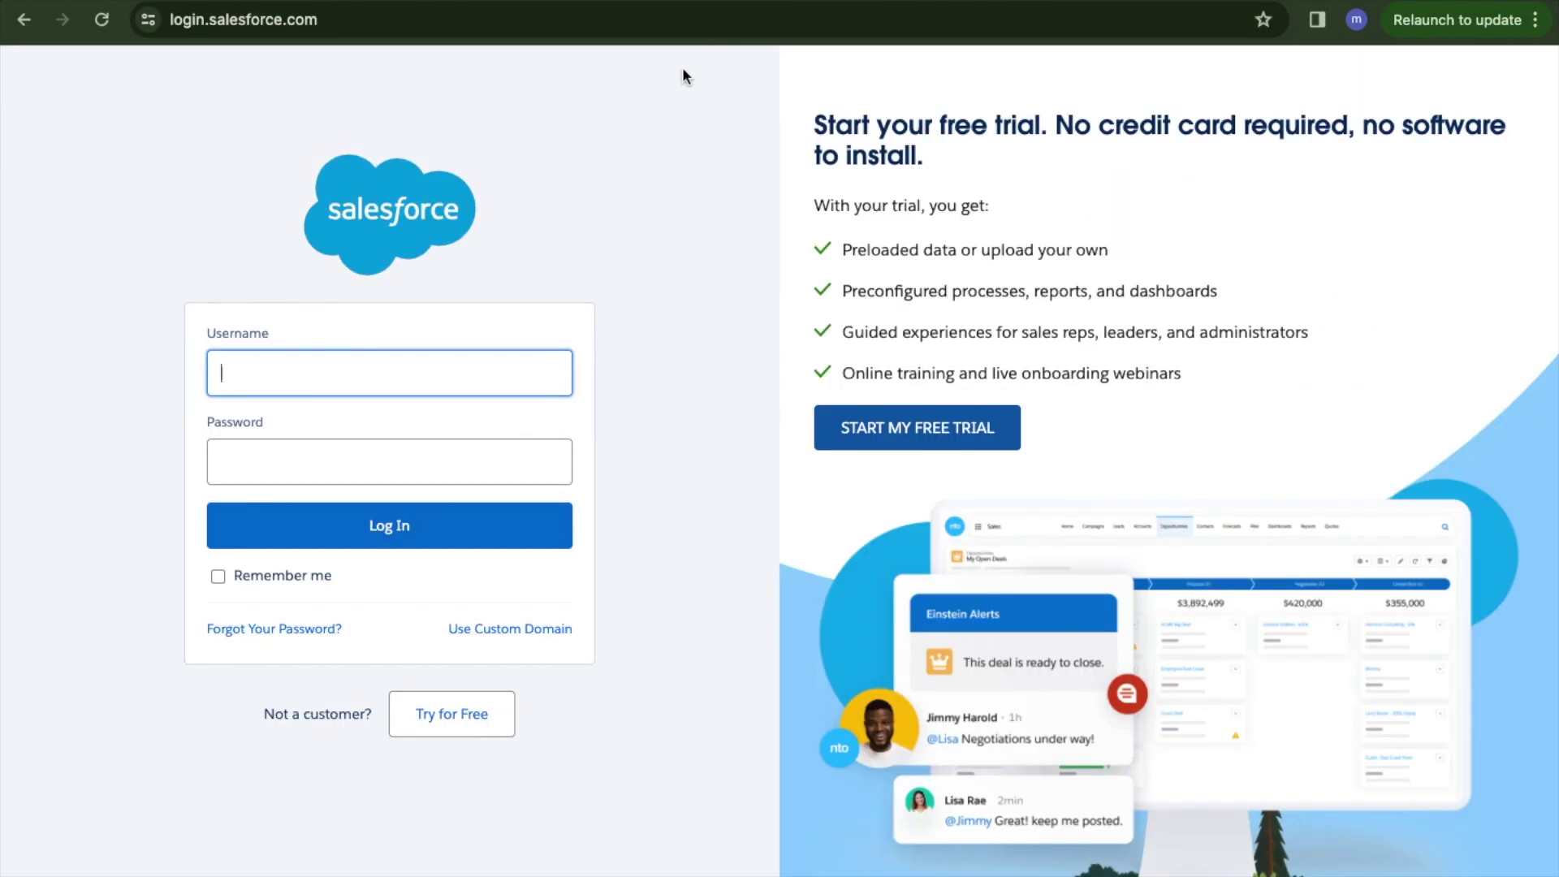
pyautogui.click(343, 18)
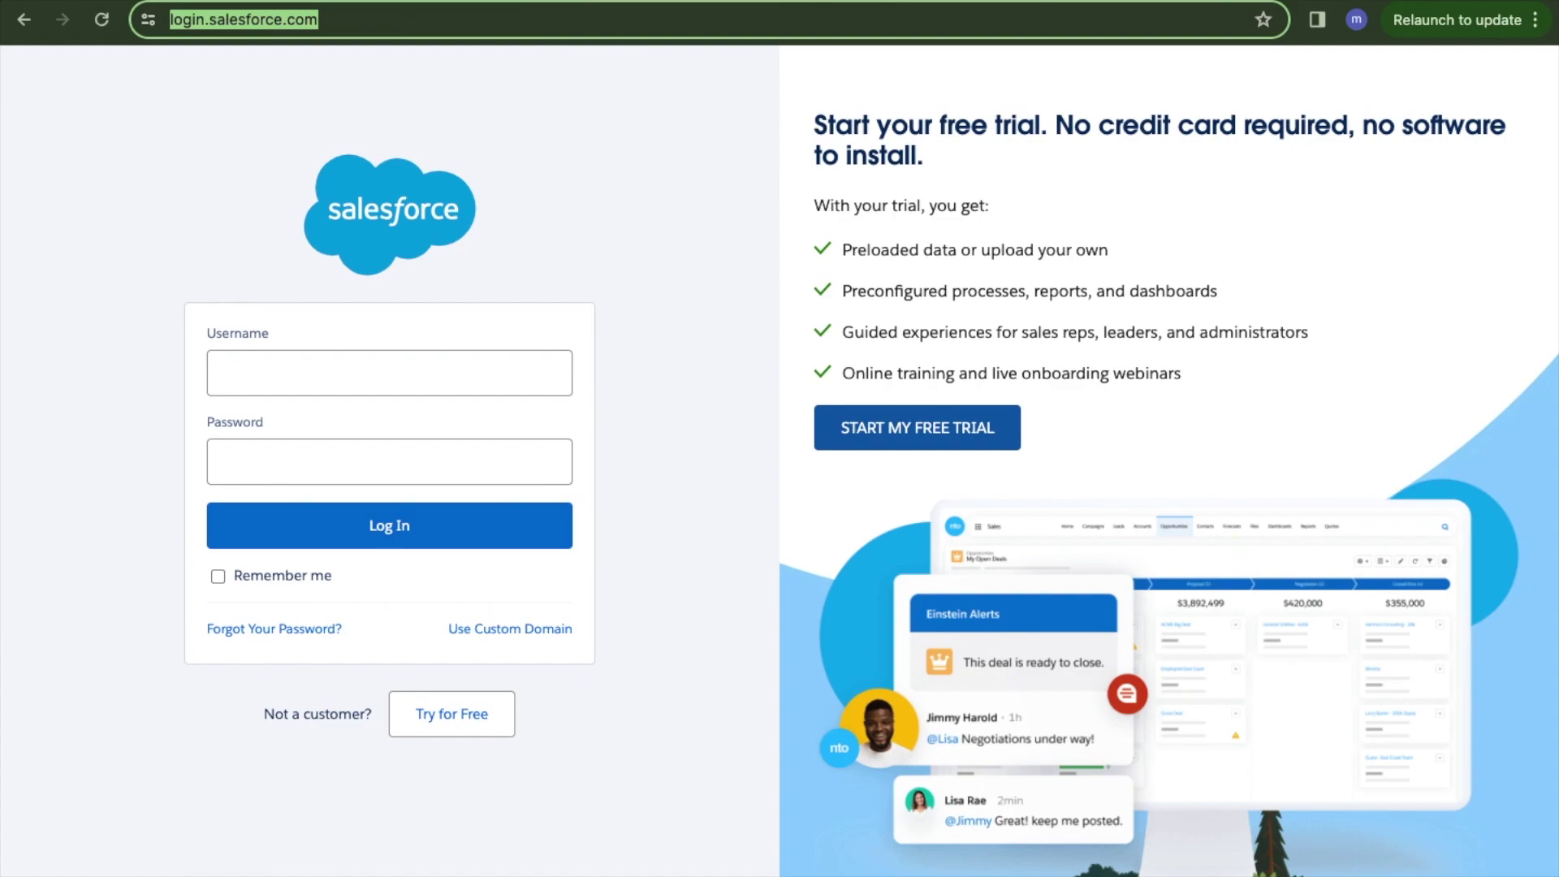
pyautogui.write('test.salesforce.com')
pyautogui.press('Return')
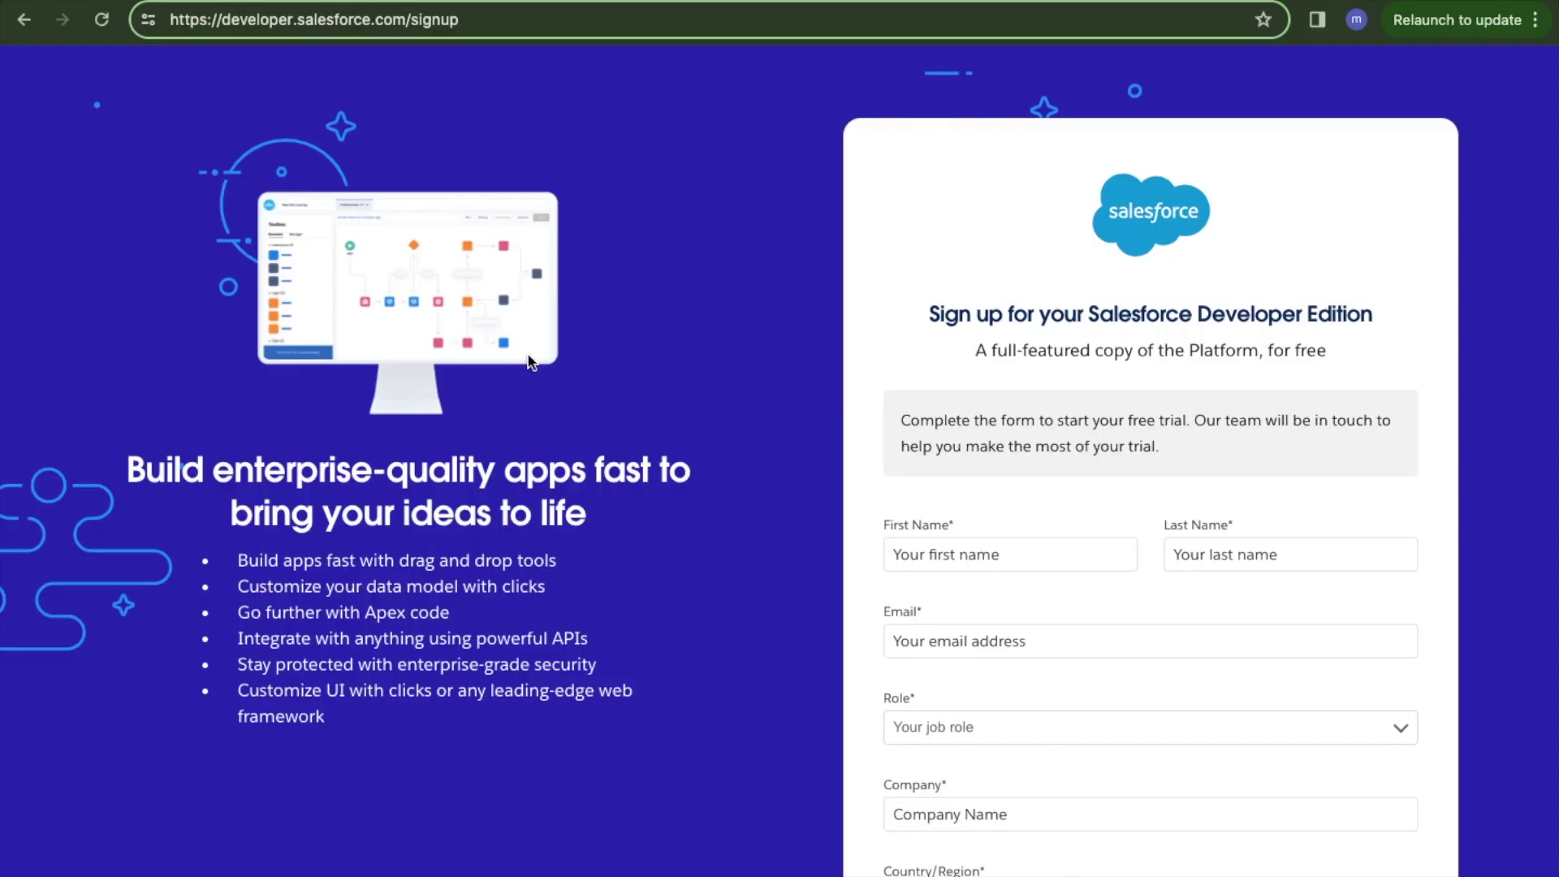
# Enter the user's first name, last name and email address in the signup form.
pyautogui.click(935, 559)
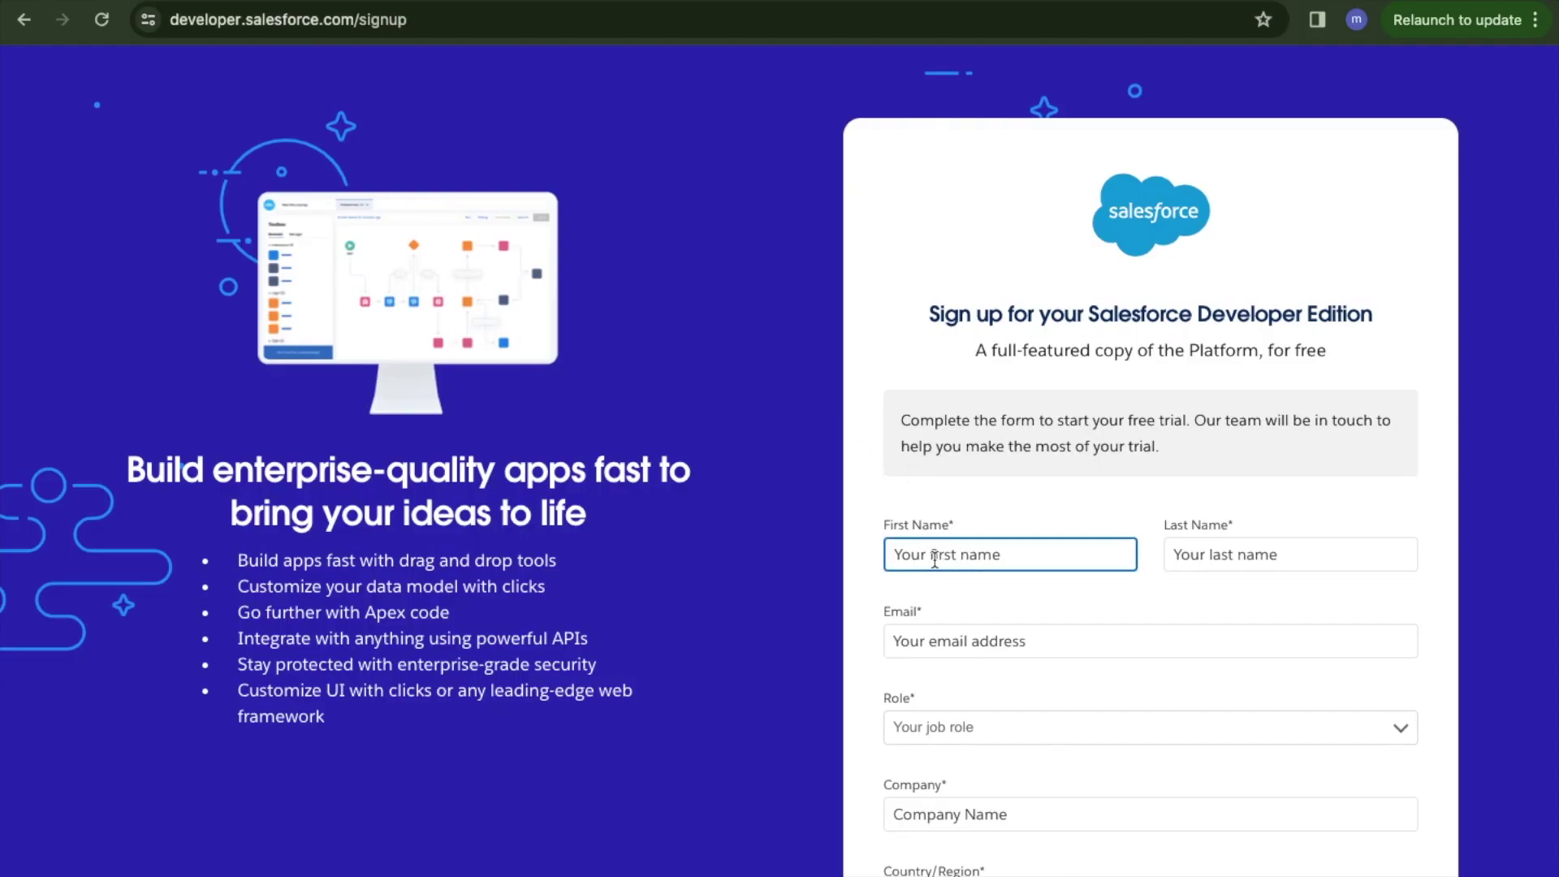
pyautogui.press('Tab')
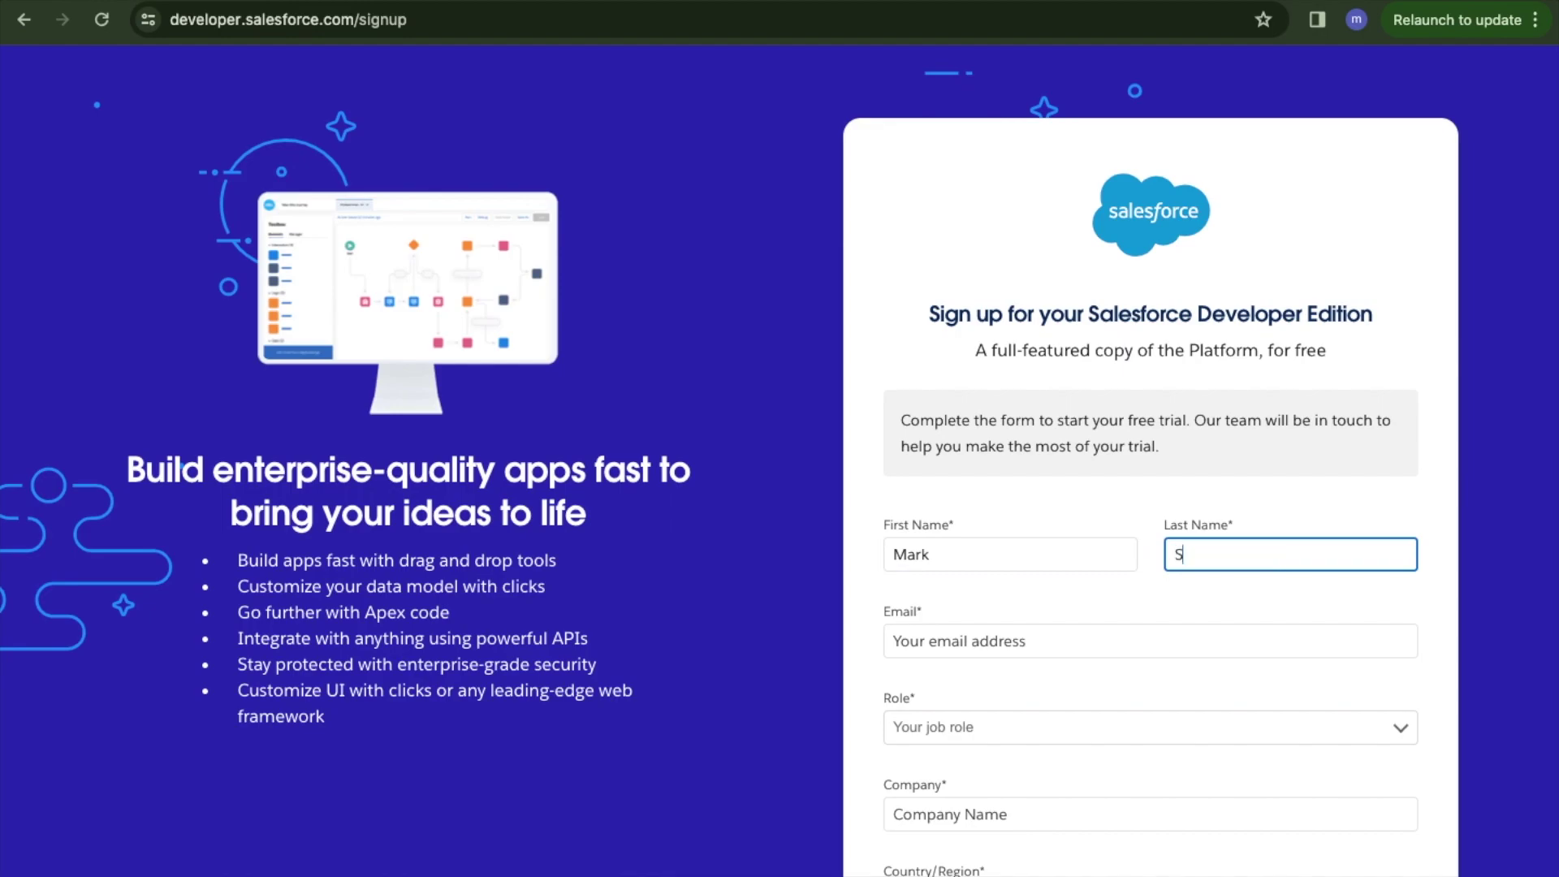
pyautogui.scroll(-2, 780, 438)
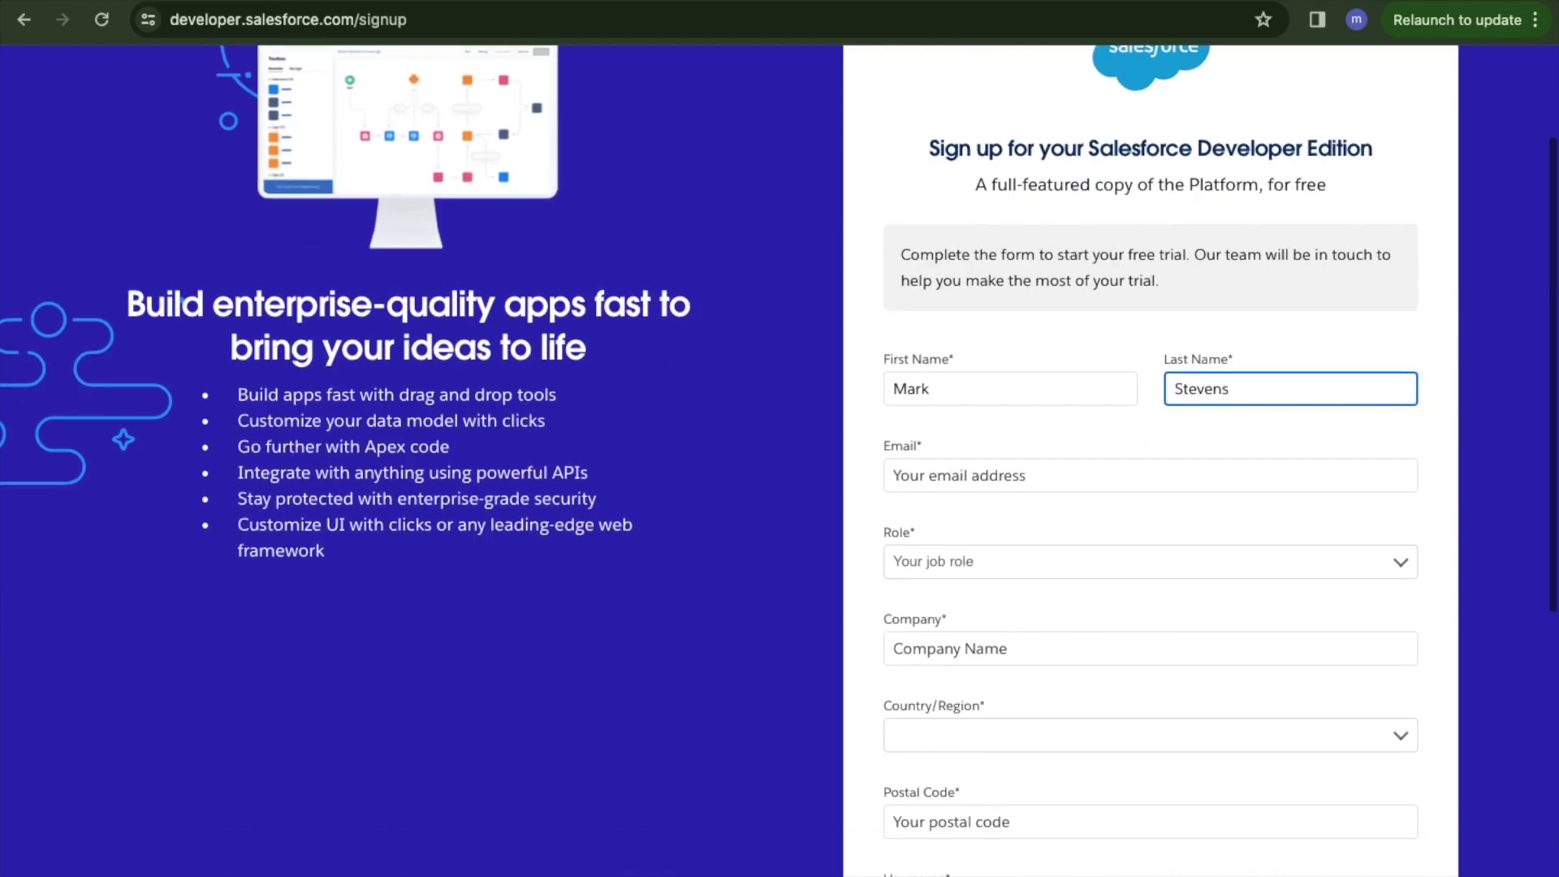
pyautogui.press('Tab')
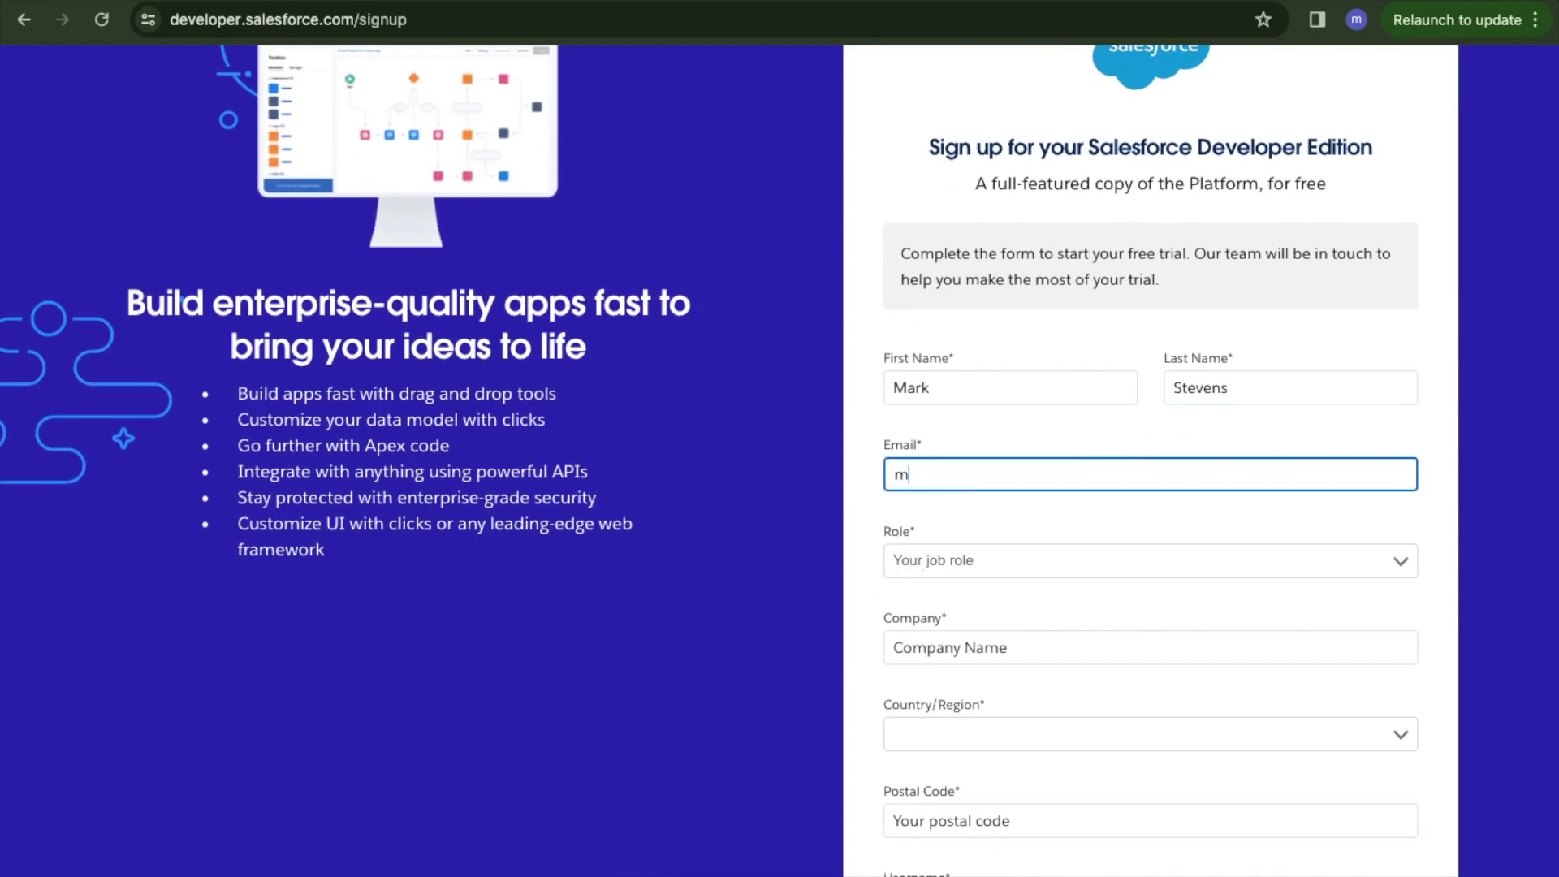
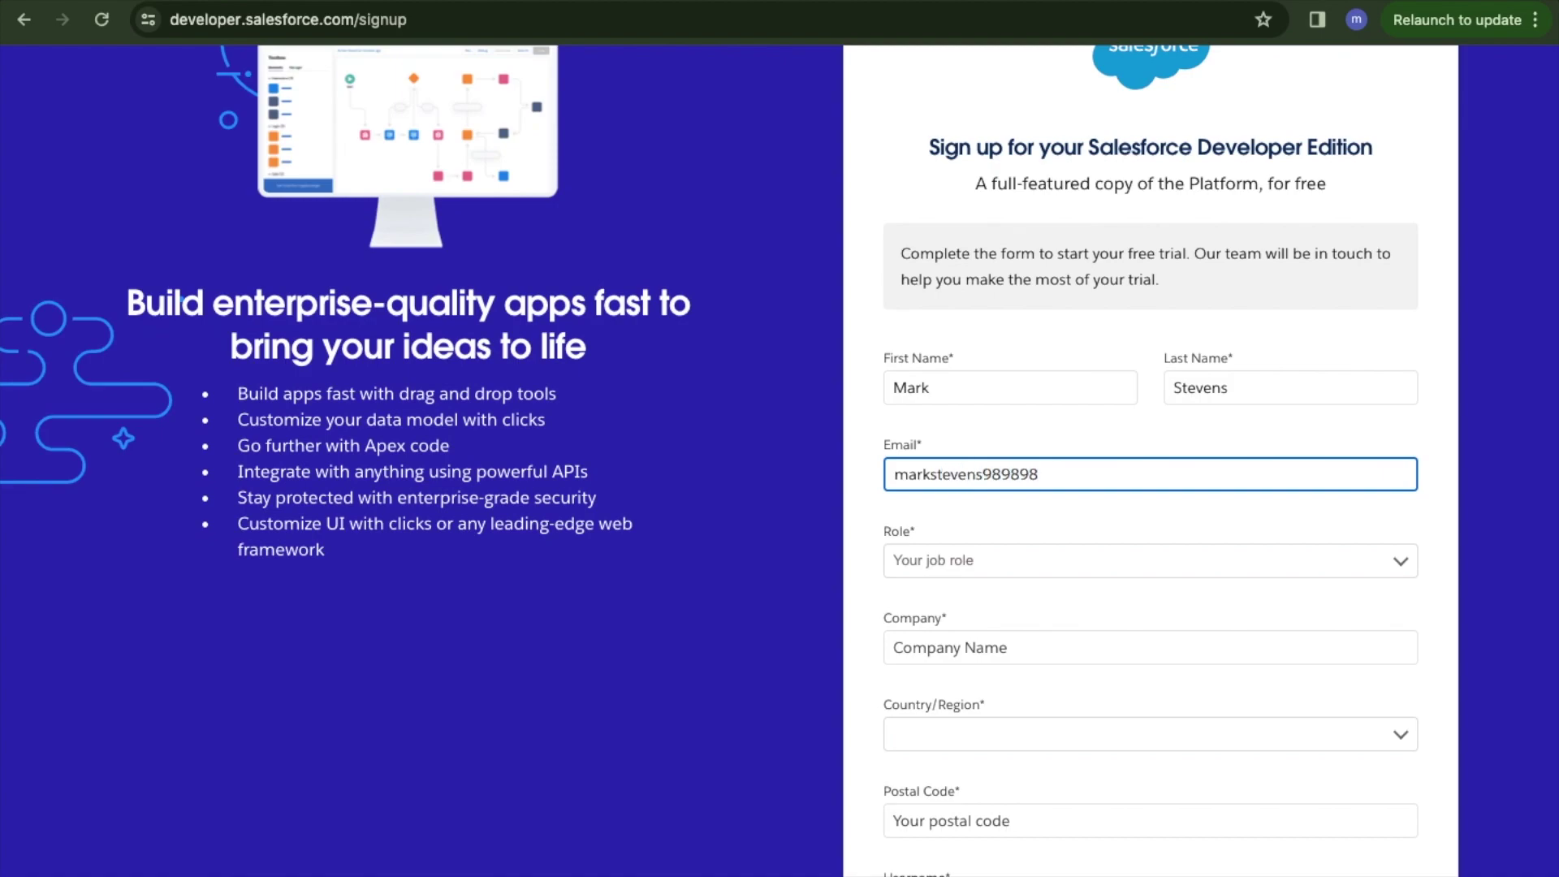
# Set the role to Developer and the company name to Kalki Academy.
pyautogui.scroll(-1, 1066, 510)
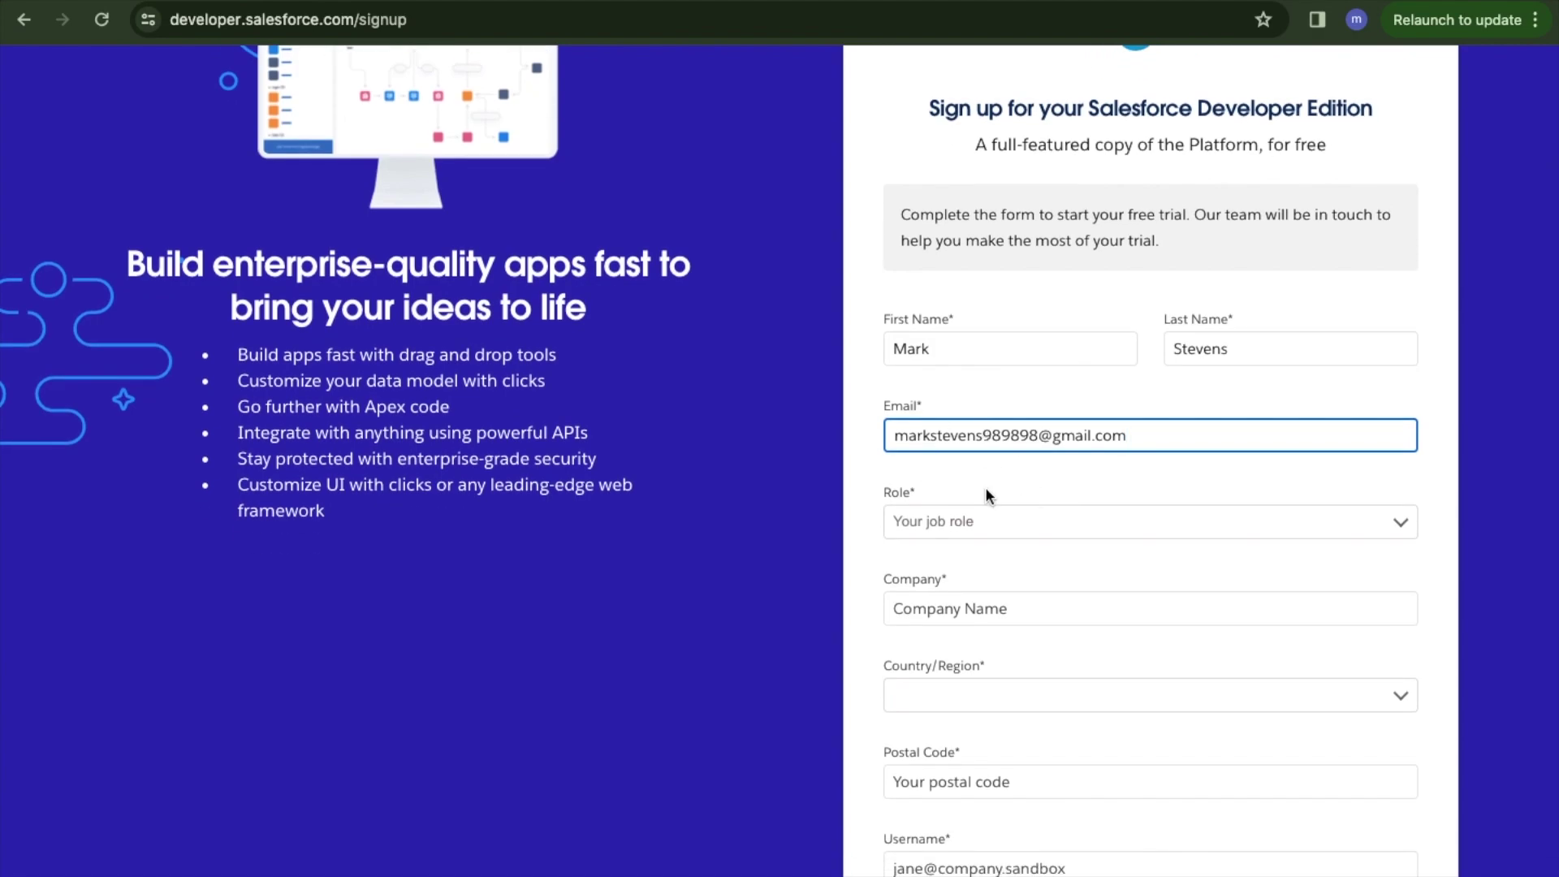
pyautogui.scroll(-1, 986, 486)
pyautogui.click(960, 475)
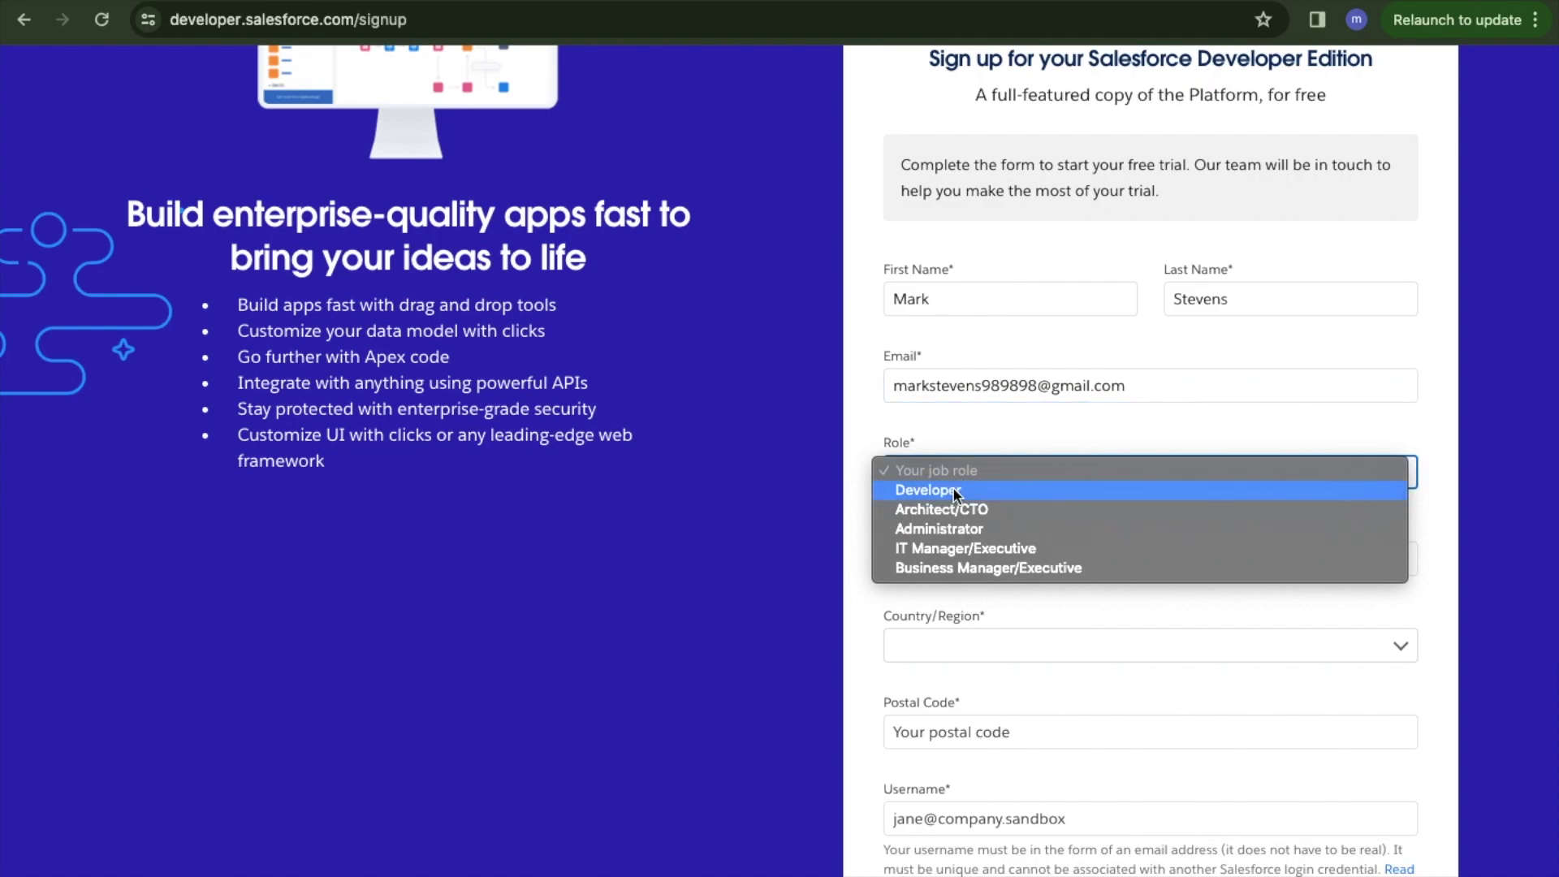
pyautogui.click(956, 491)
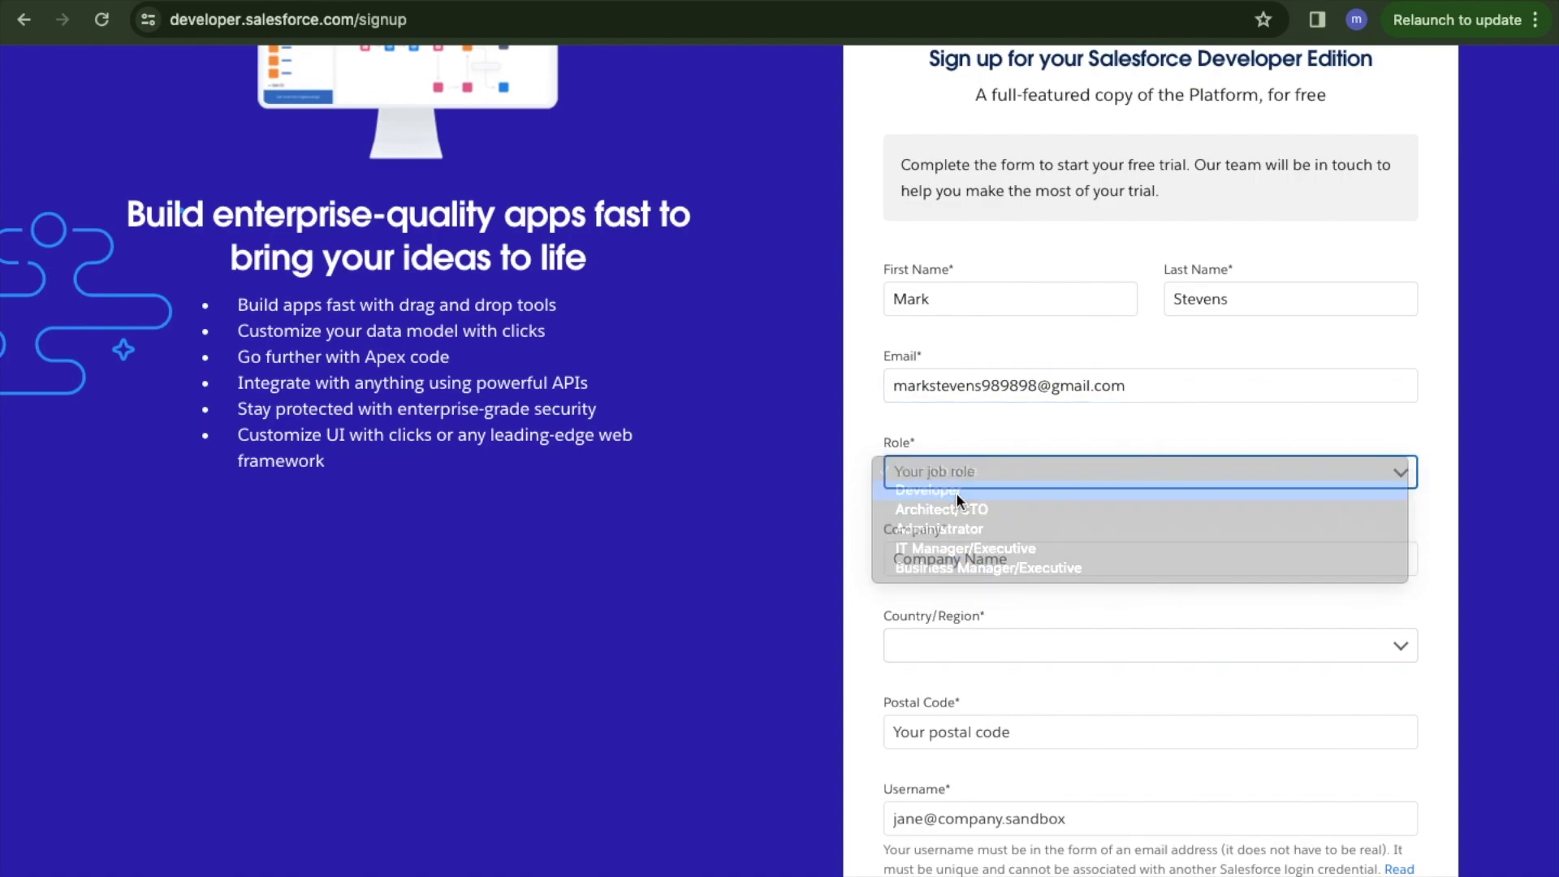
pyautogui.scroll(-1, 1074, 536)
pyautogui.click(1008, 502)
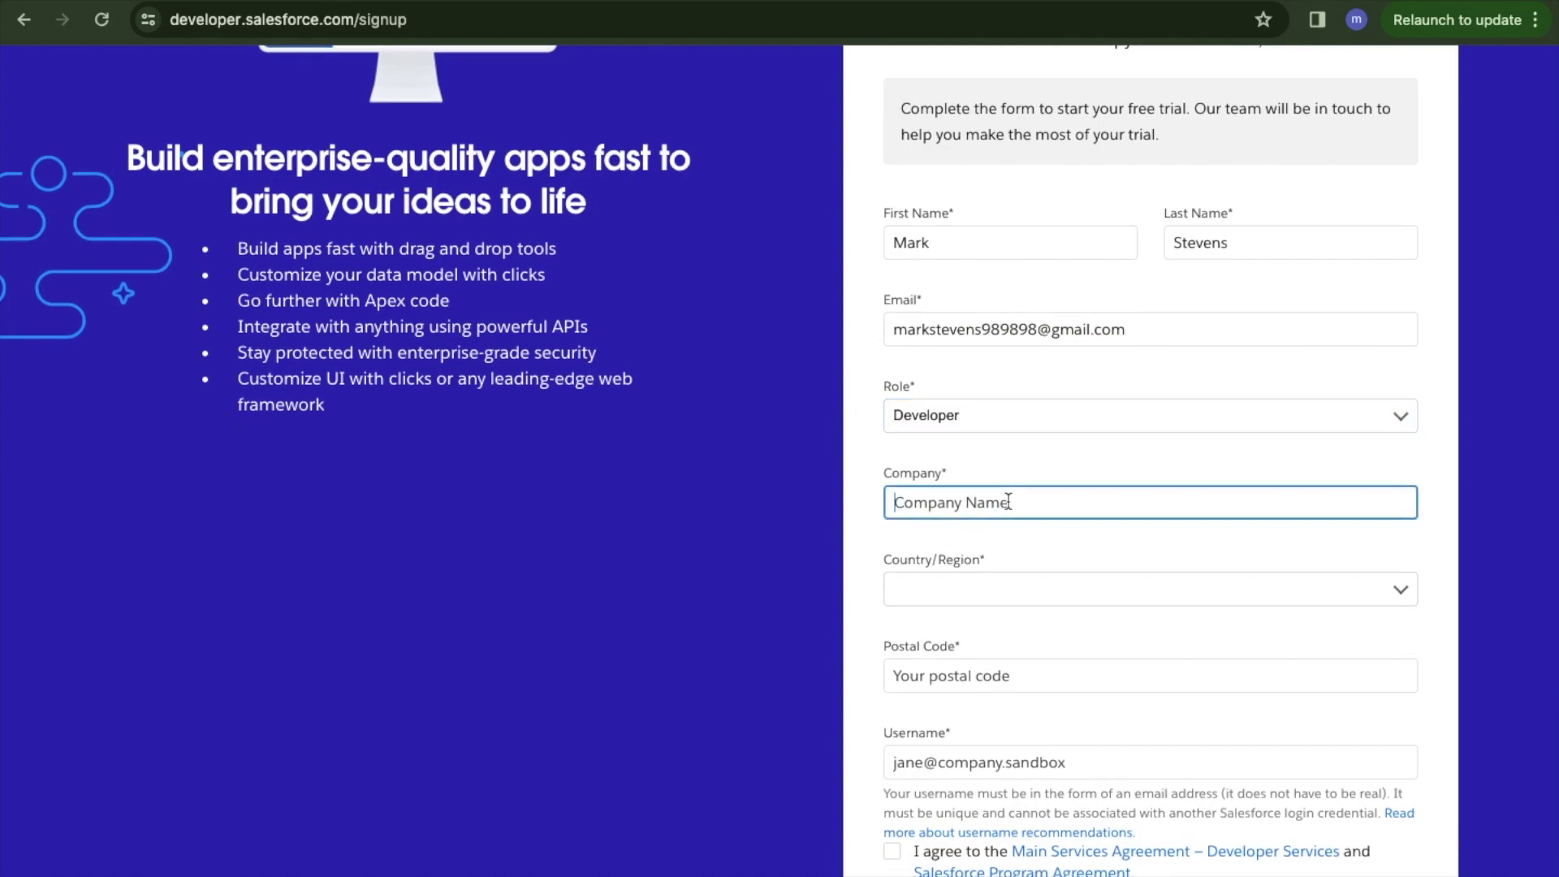
pyautogui.write('Kal')
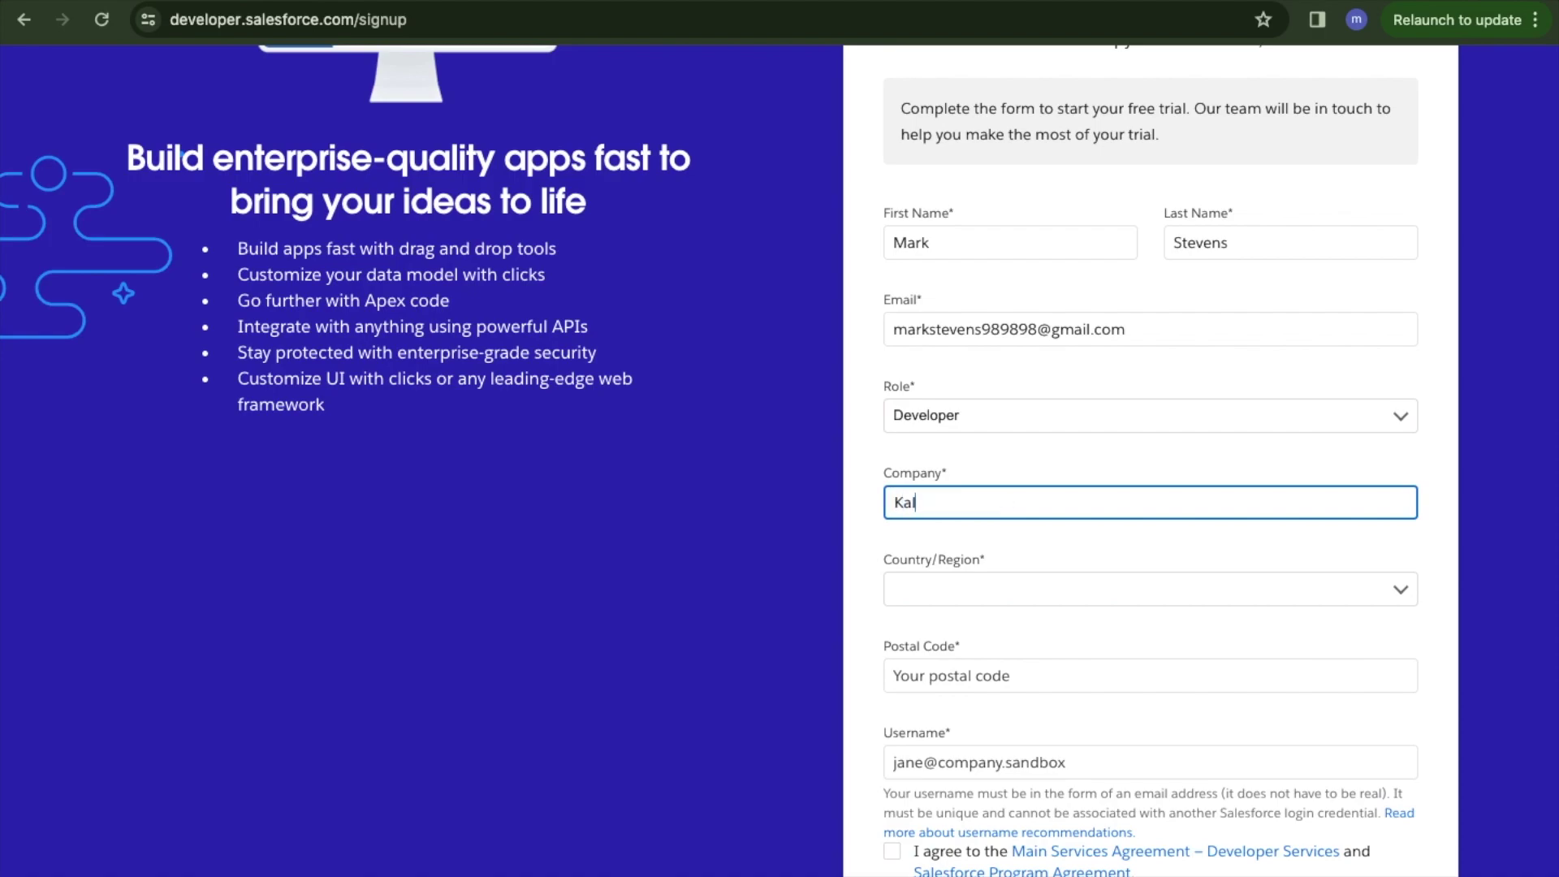
pyautogui.write('ki Ace')
pyautogui.write('demy')
pyautogui.press('BackSpace')
pyautogui.write('i')
pyautogui.press('BackSpace')
pyautogui.write('y')
# Set the country to United States.
pyautogui.scroll(-1, 778, 460)
pyautogui.click(947, 539)
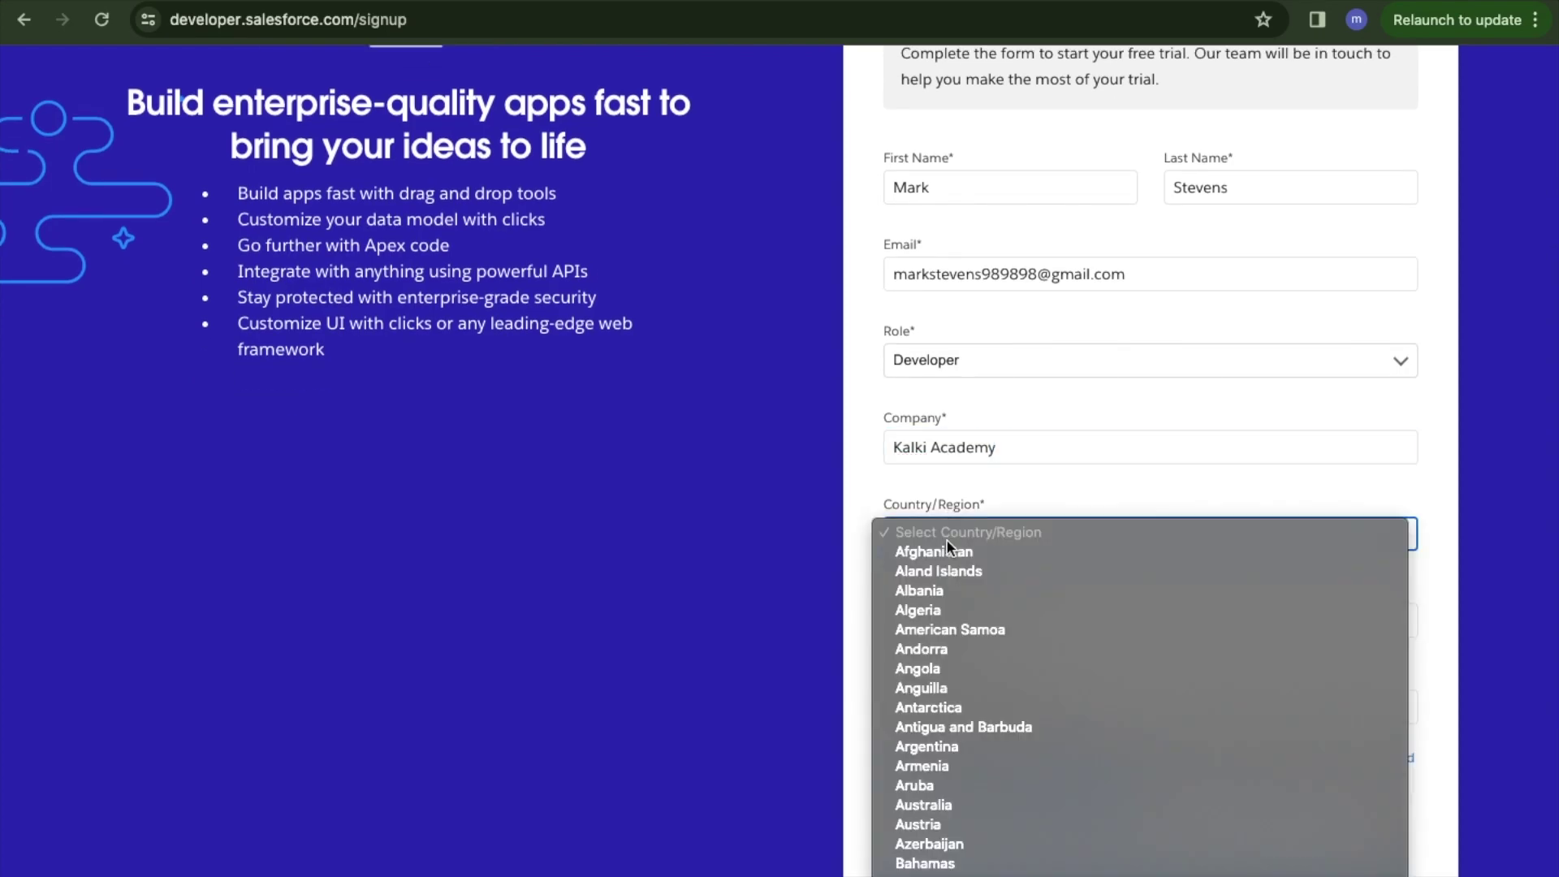
pyautogui.scroll(-20, 947, 541)
pyautogui.scroll(-5, 947, 541)
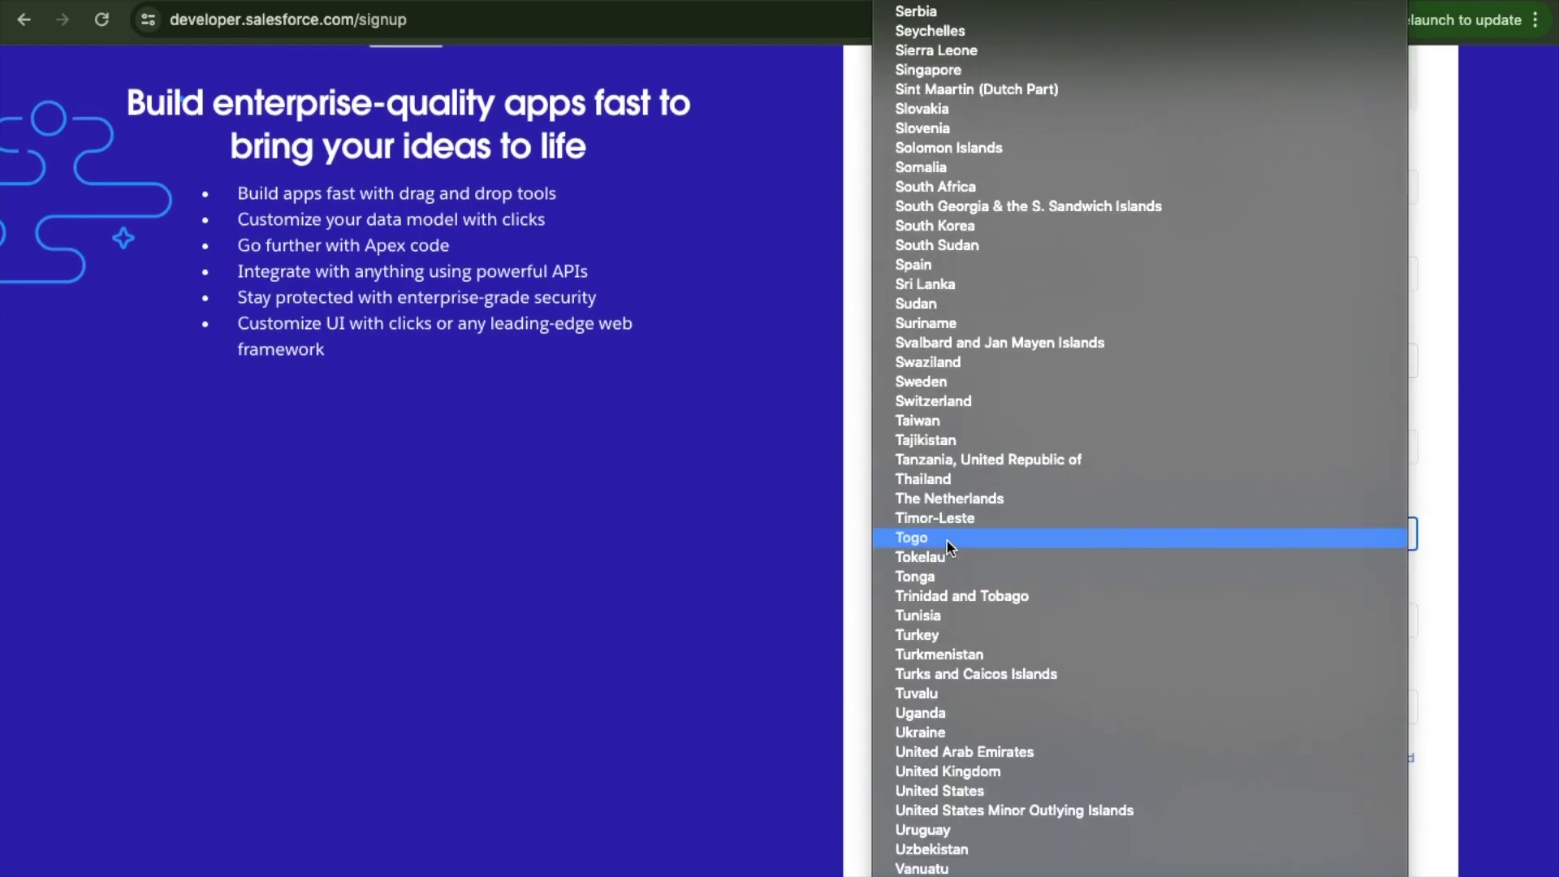
pyautogui.click(1026, 712)
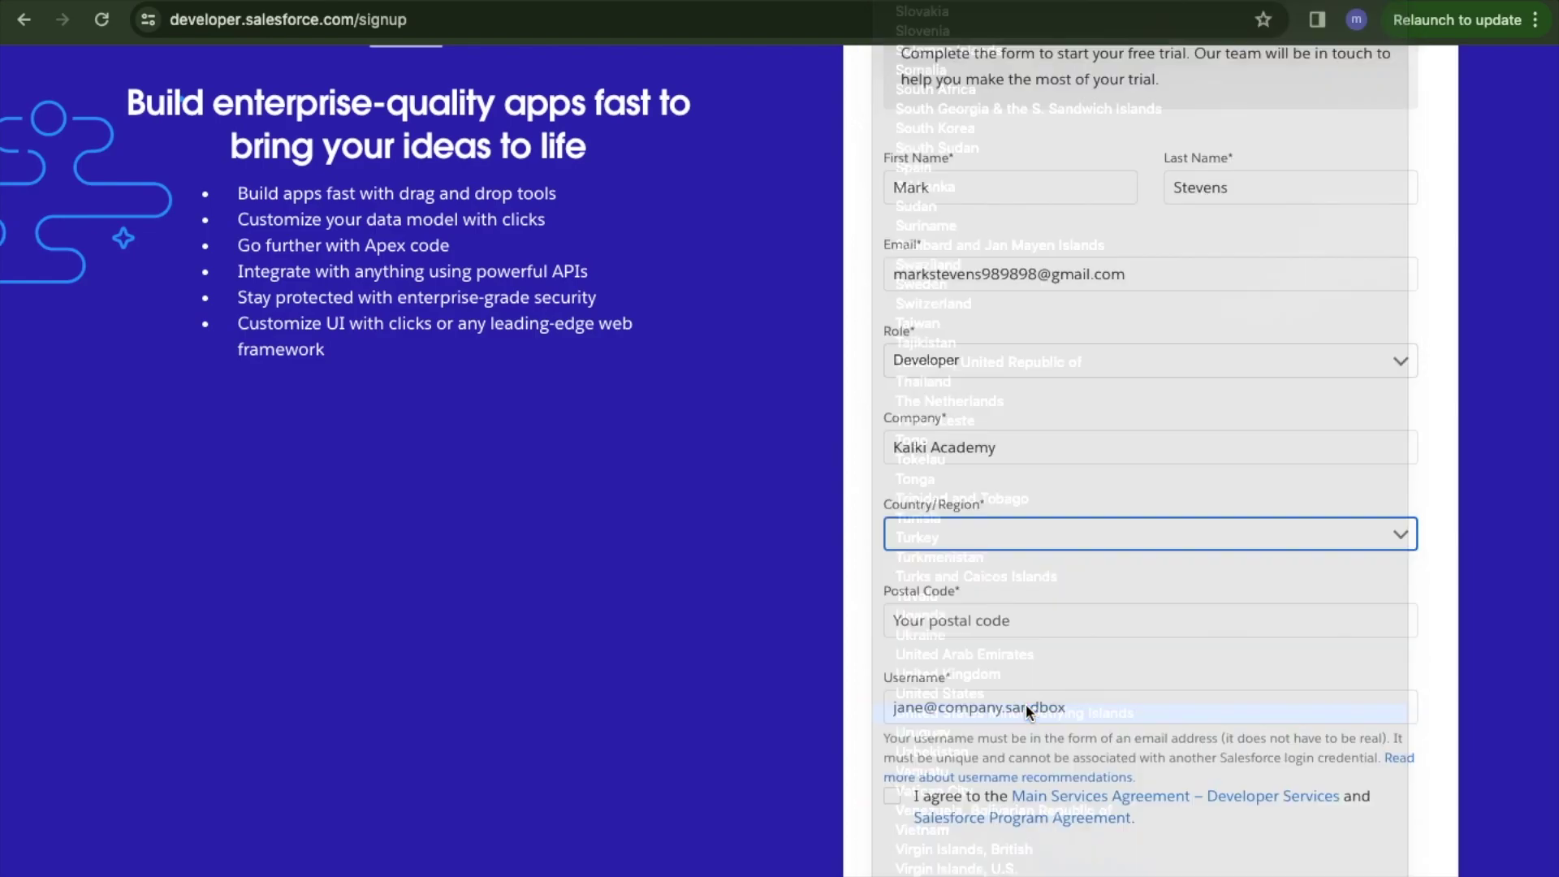
pyautogui.click(1011, 533)
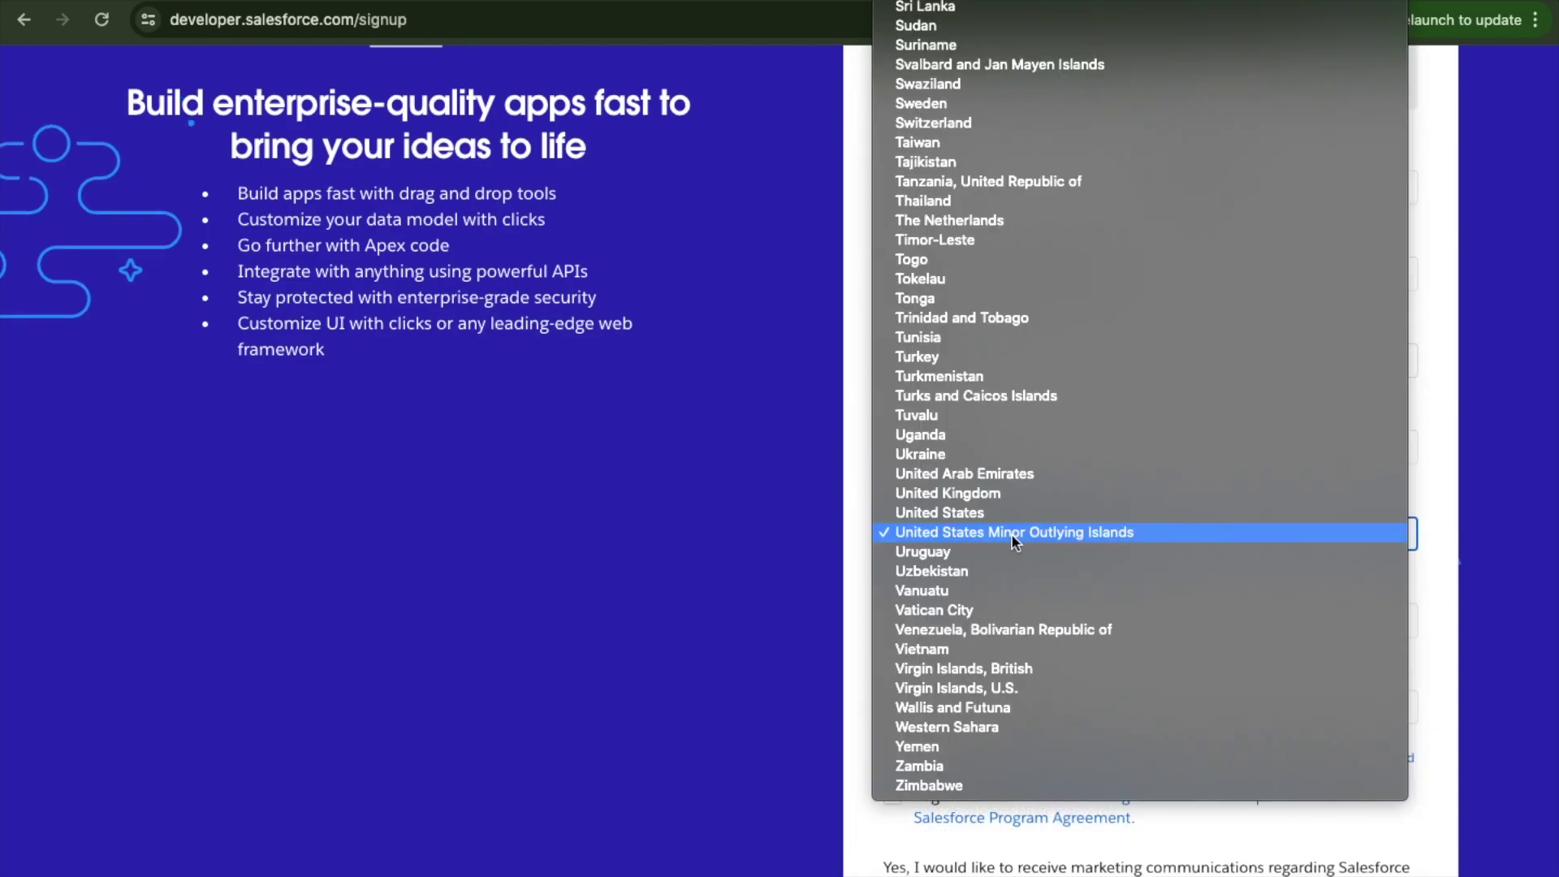
pyautogui.click(987, 516)
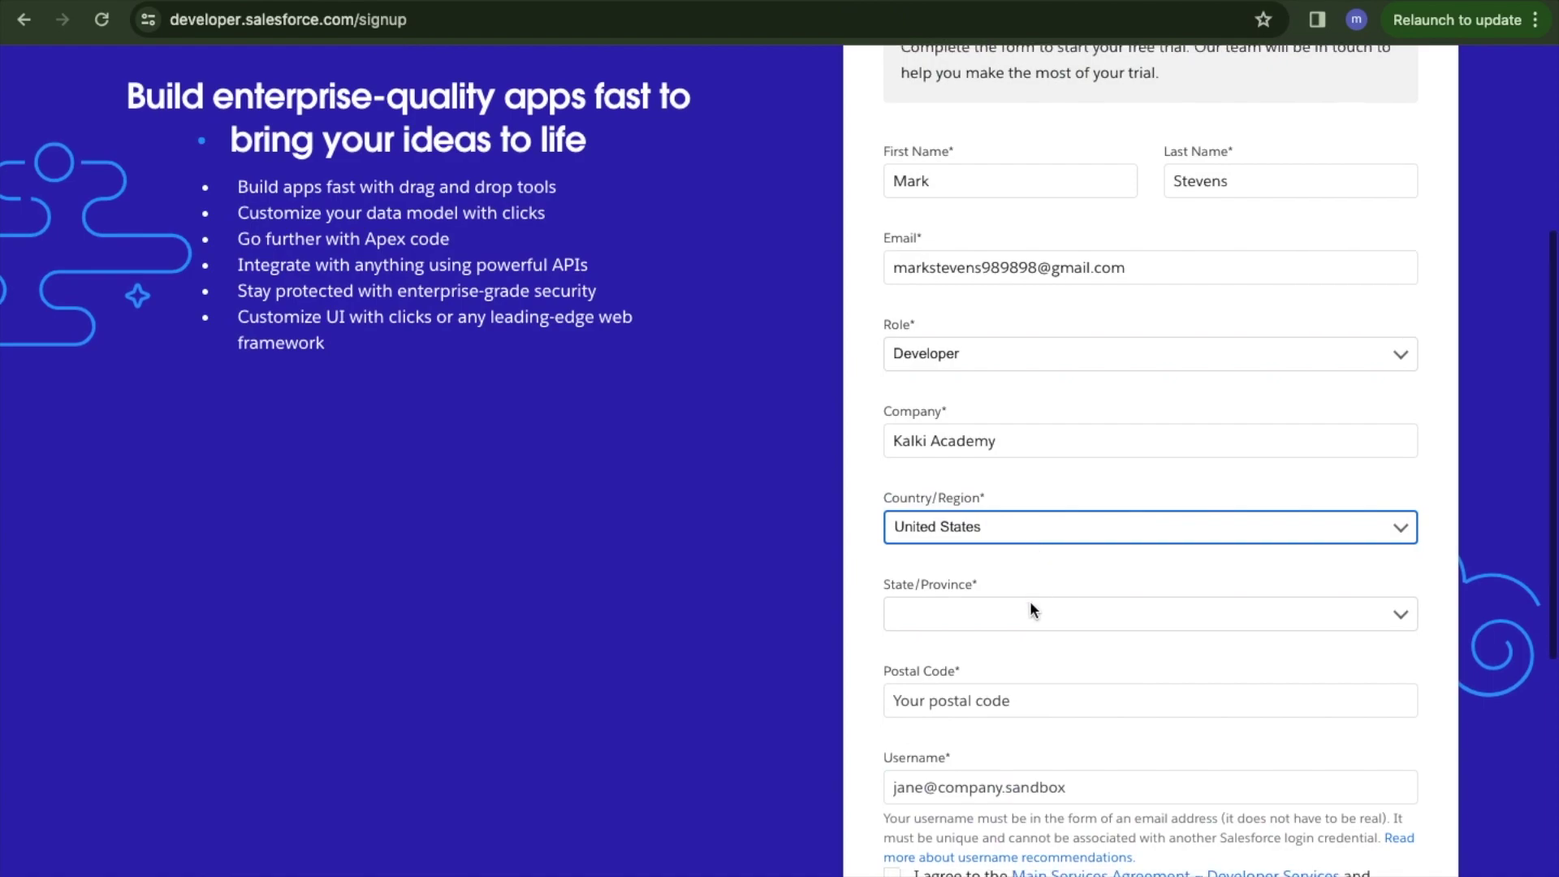
# Choose Indiana as the state and fill in the postal code.
pyautogui.scroll(-1, 1030, 601)
pyautogui.click(999, 542)
pyautogui.scroll(-3, 999, 539)
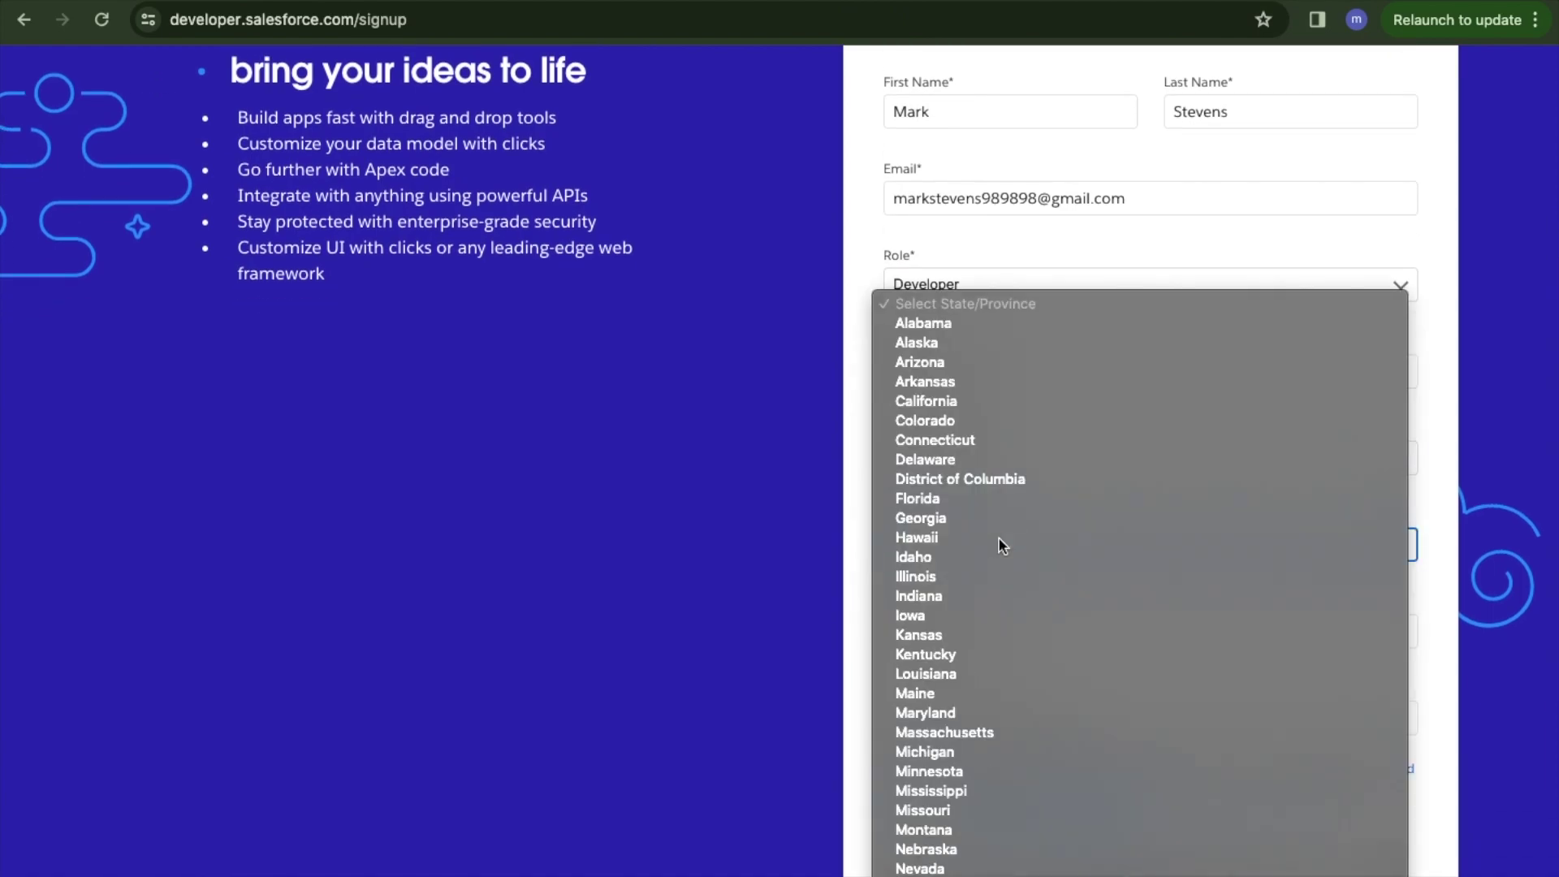
pyautogui.click(970, 596)
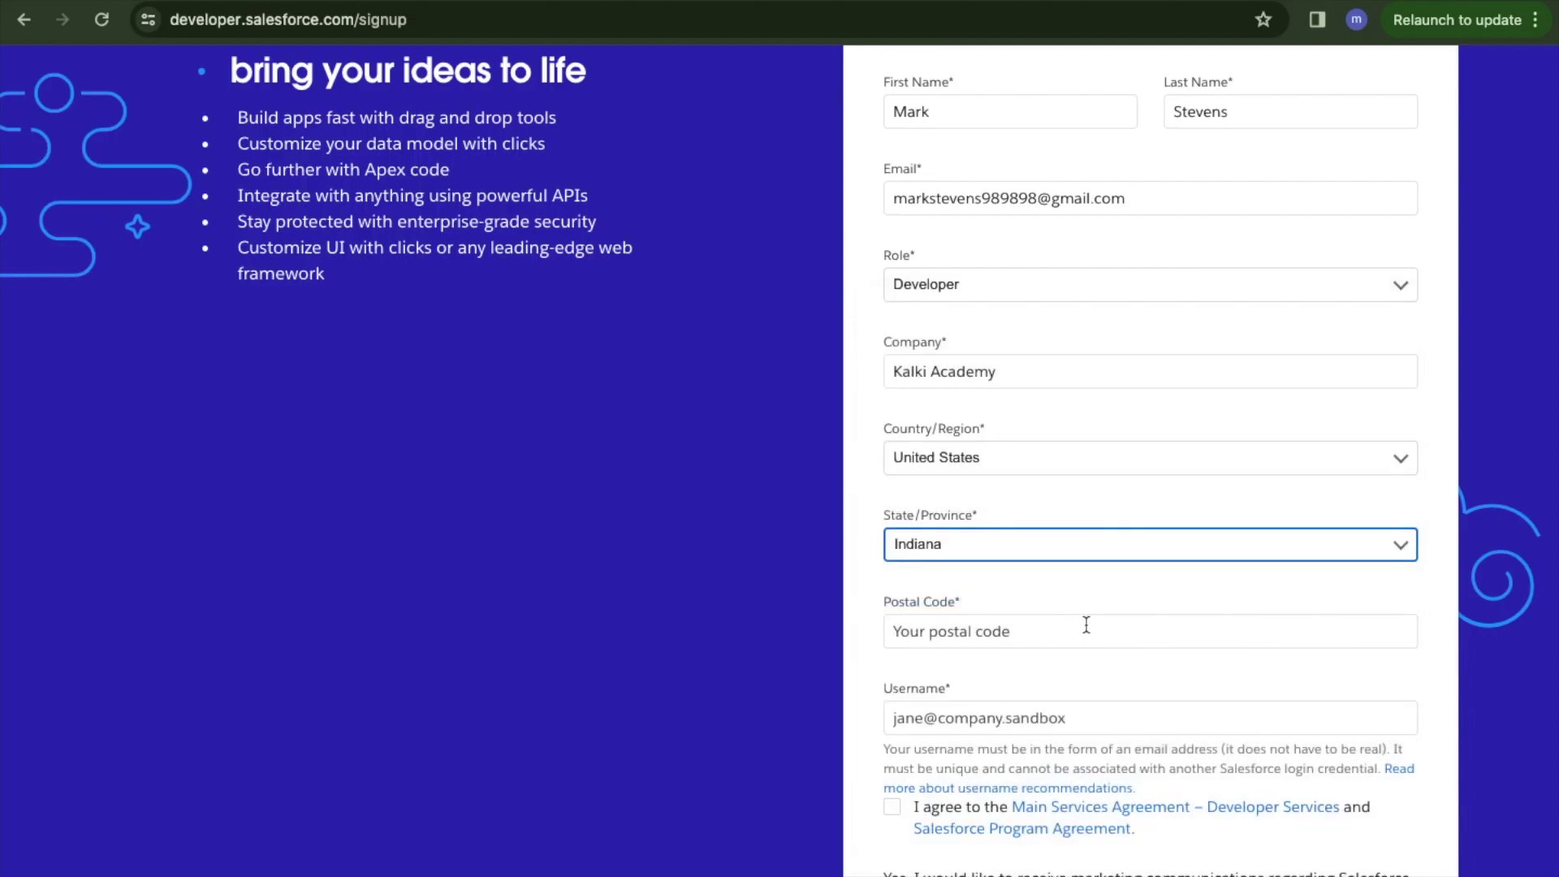
pyautogui.click(1007, 638)
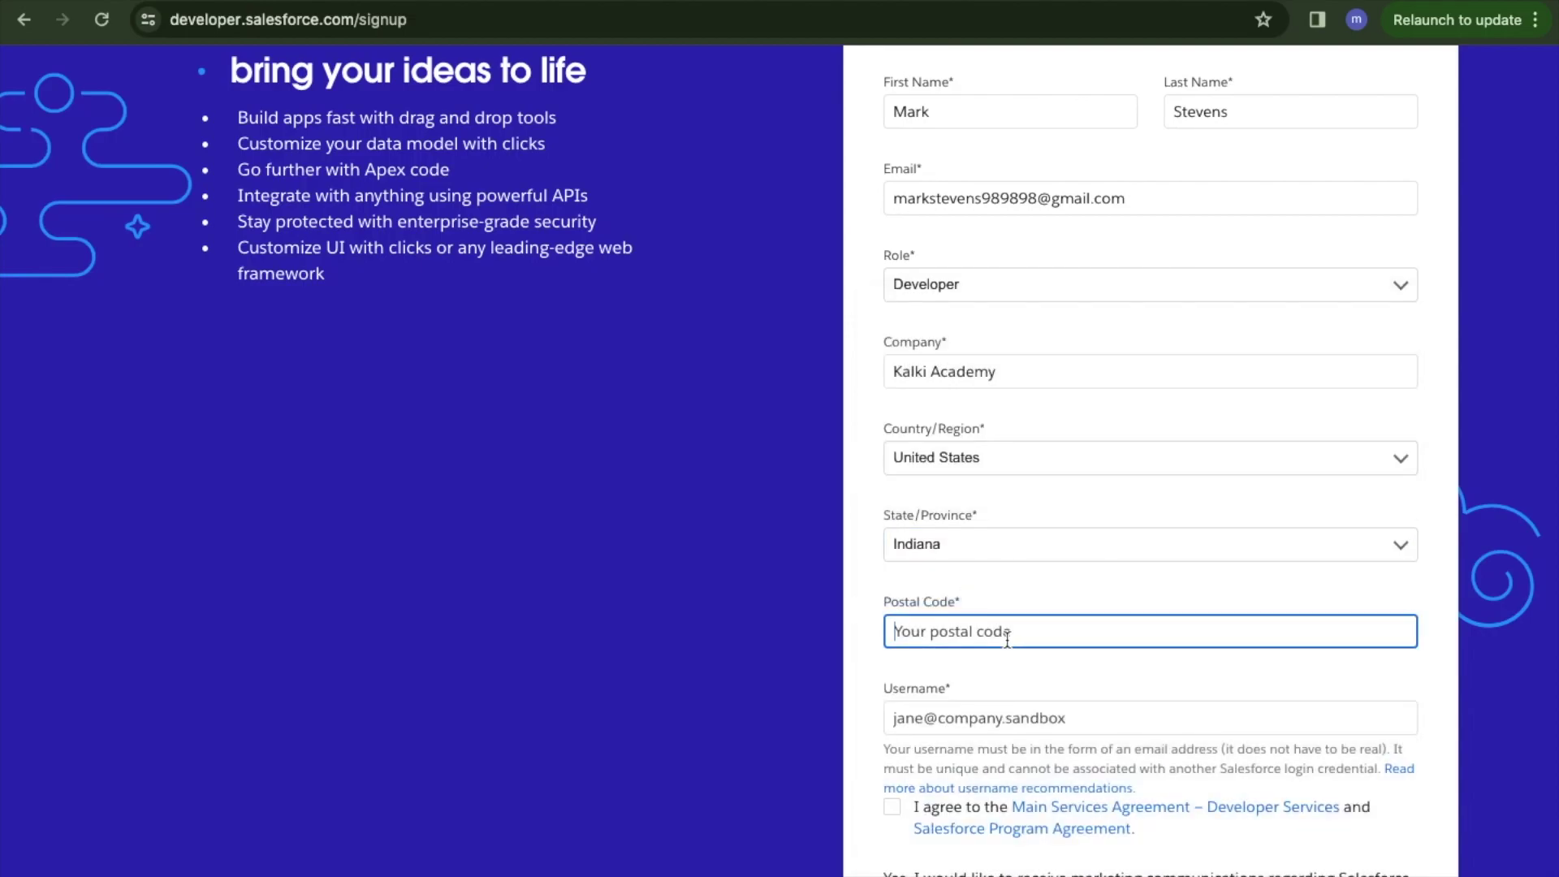
pyautogui.write('08812')
# Enter the email address as the username, accept the agreement and submit the signup.
pyautogui.scroll(-2, 1130, 622)
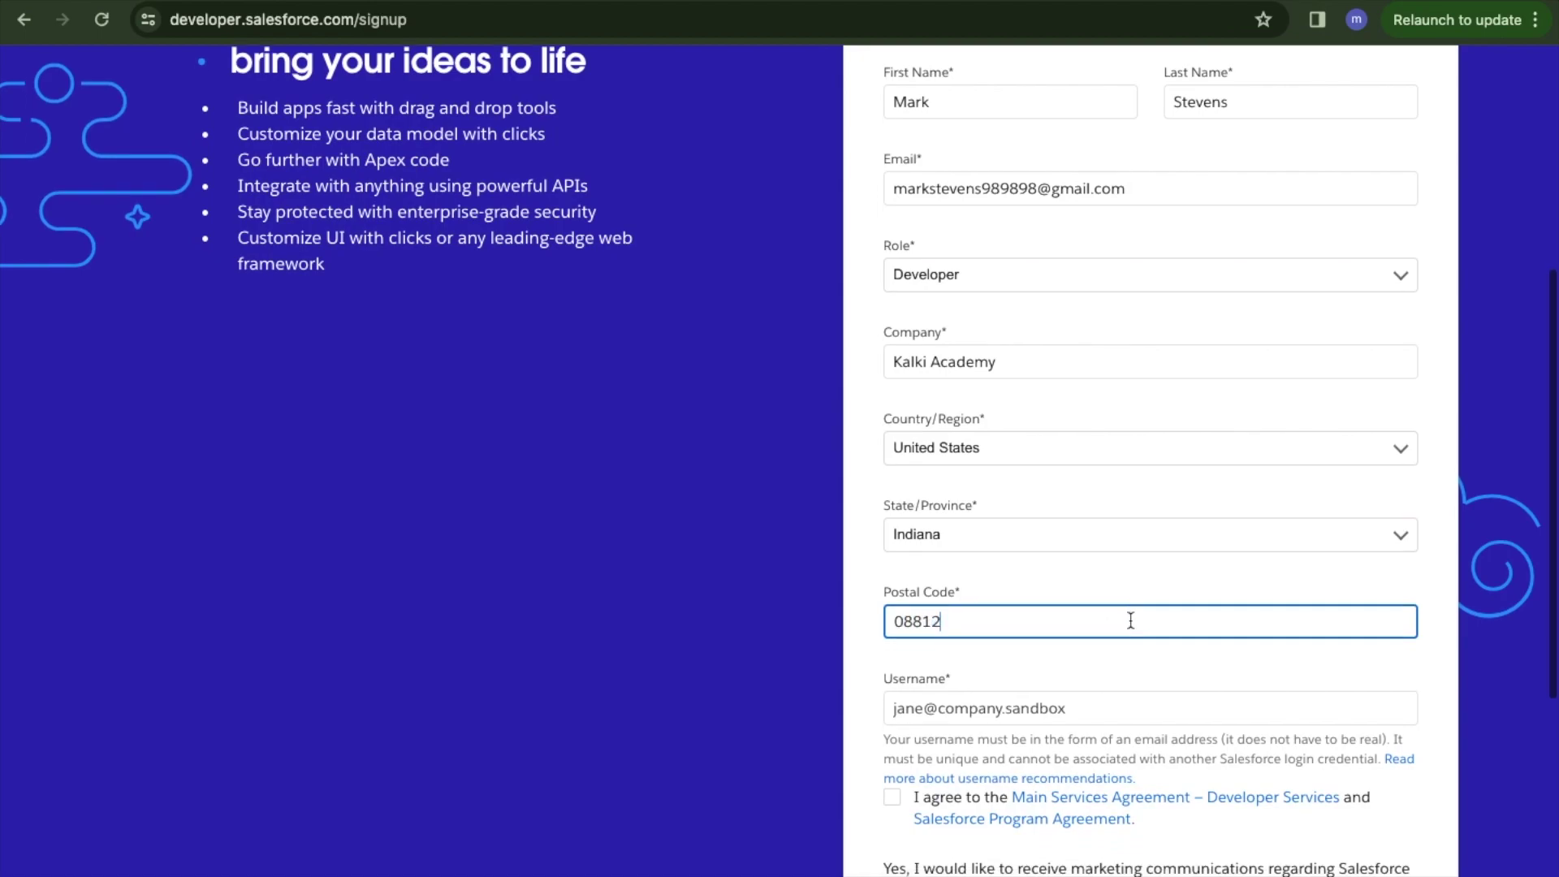
pyautogui.click(1061, 561)
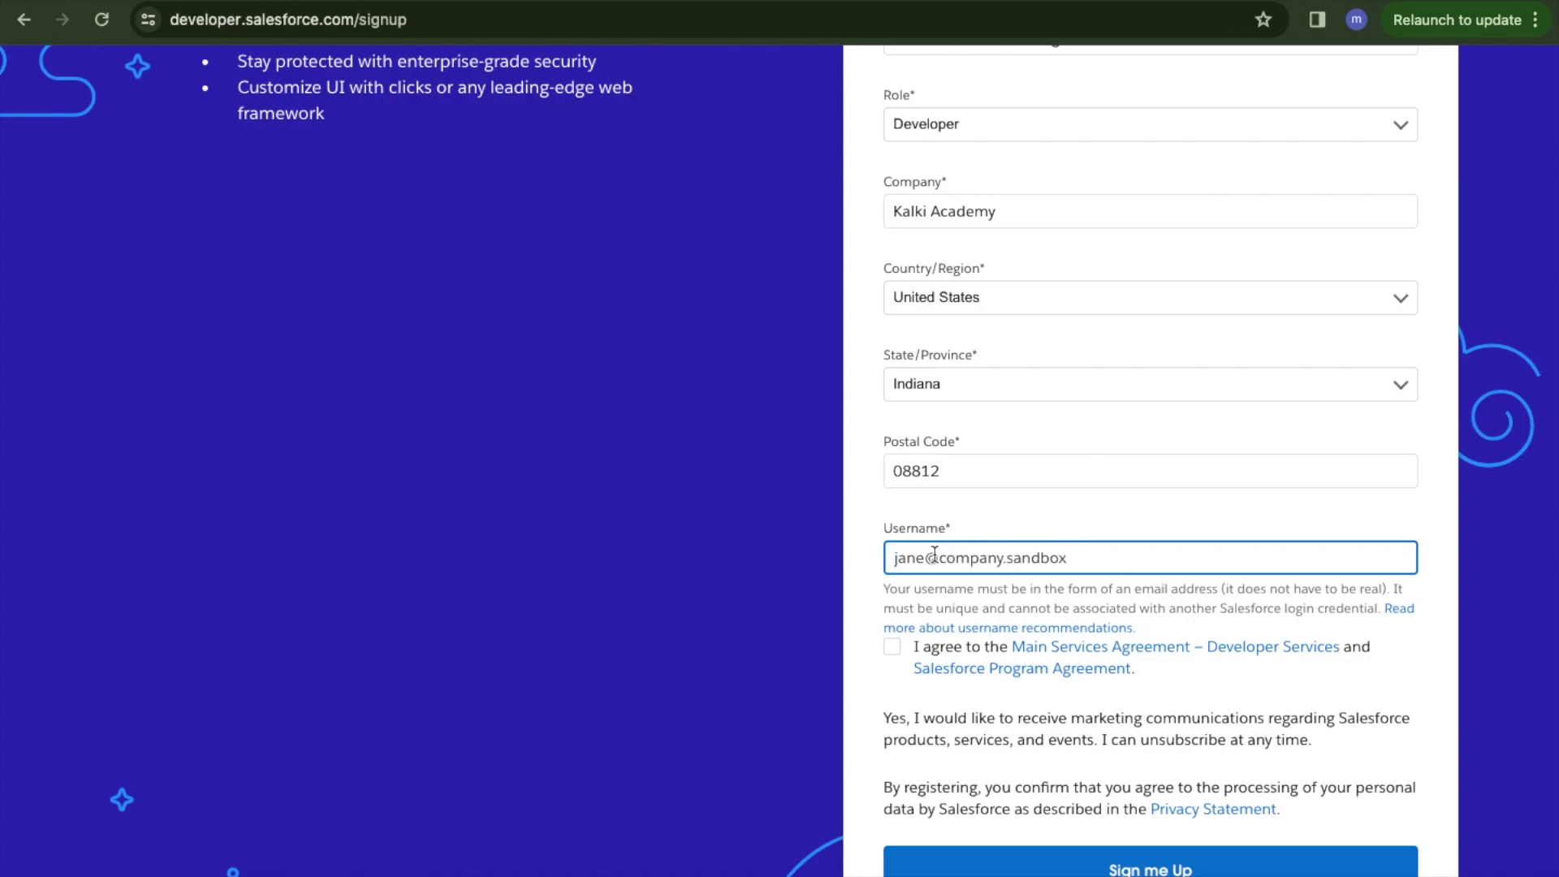
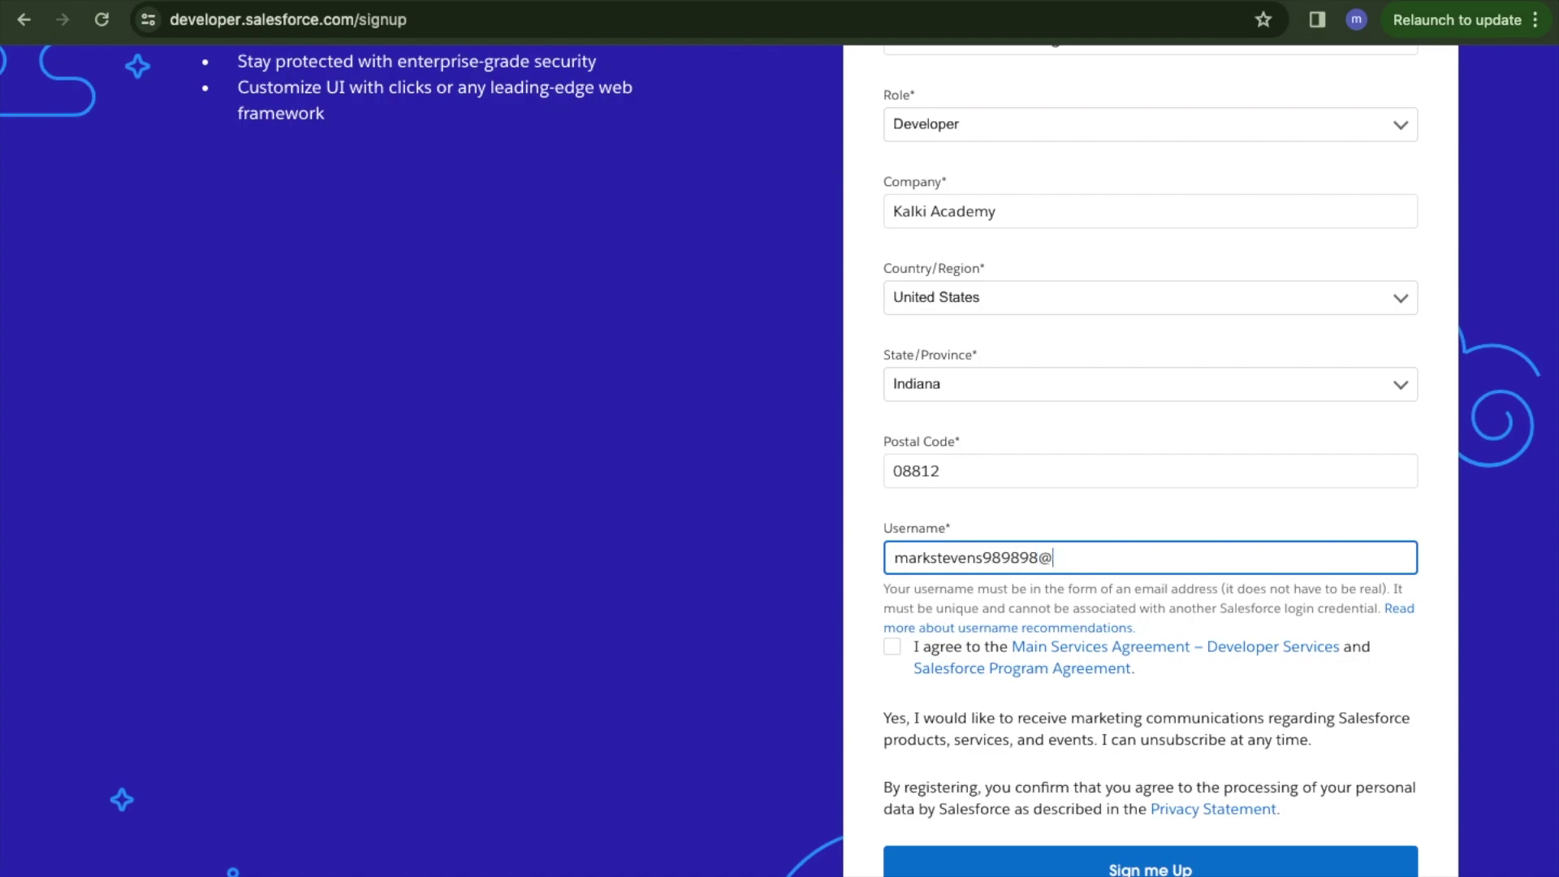
pyautogui.click(893, 648)
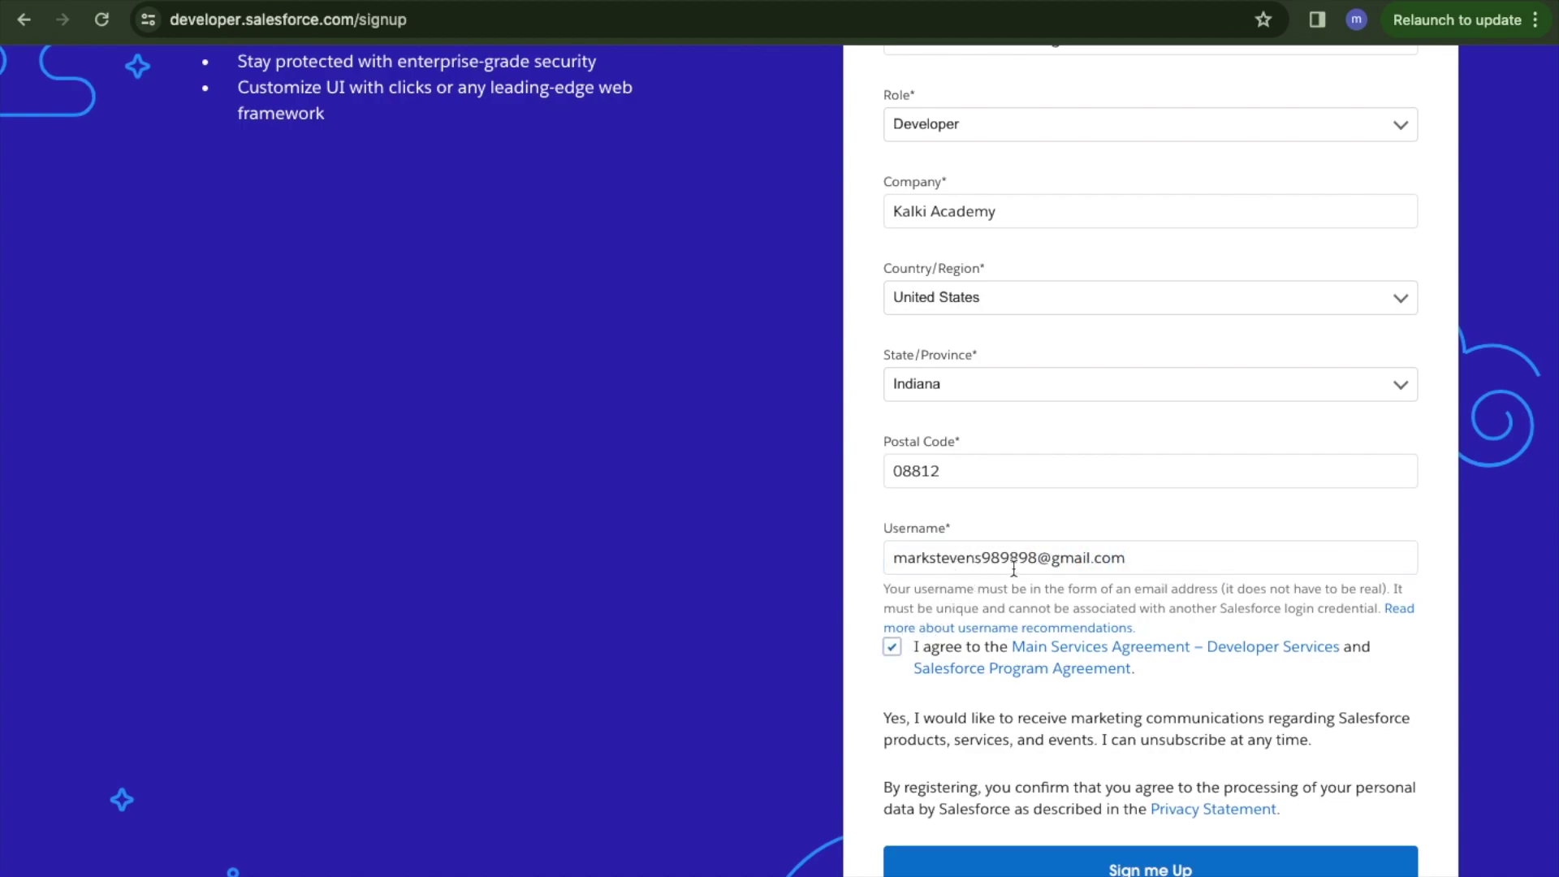
pyautogui.scroll(-2, 1163, 568)
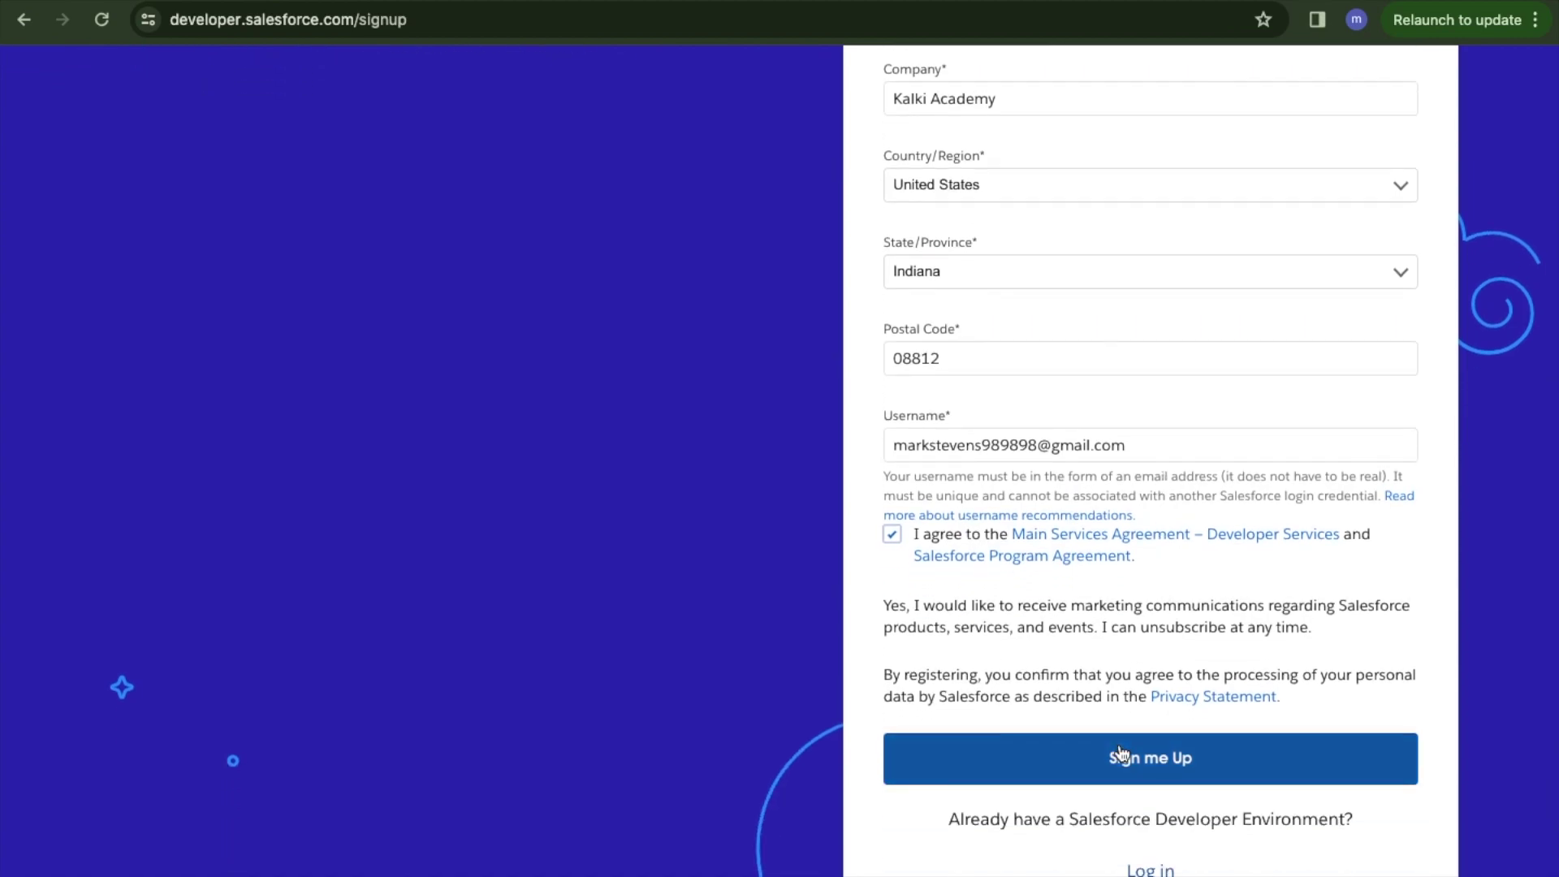
pyautogui.click(1150, 760)
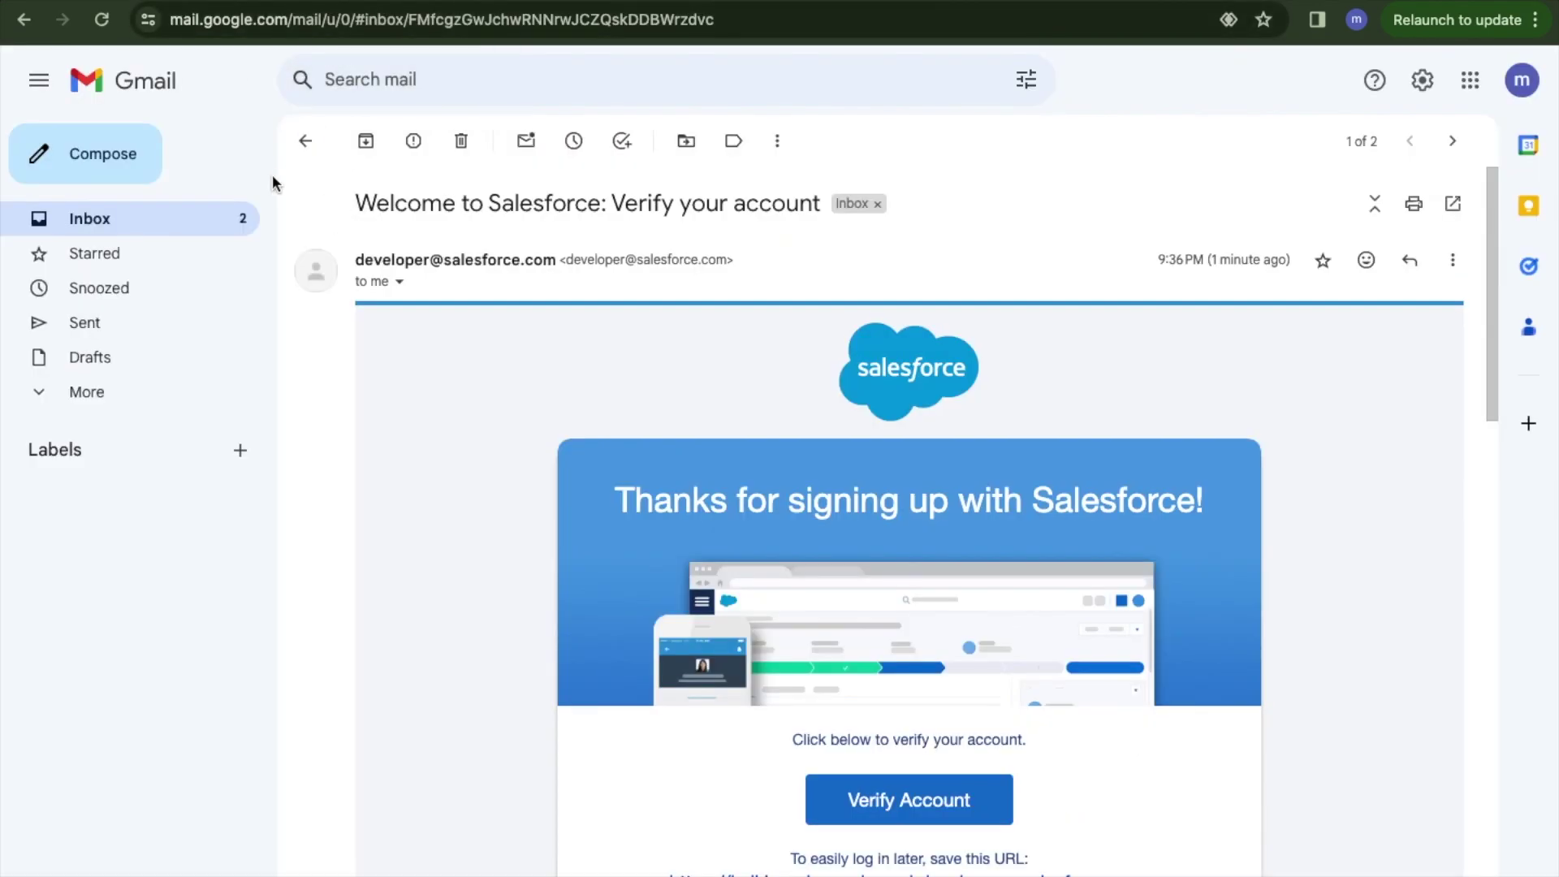
# Open the 'Welcome to Salesforce: Verify your account' email and follow its Verify Account link.
pyautogui.click(121, 219)
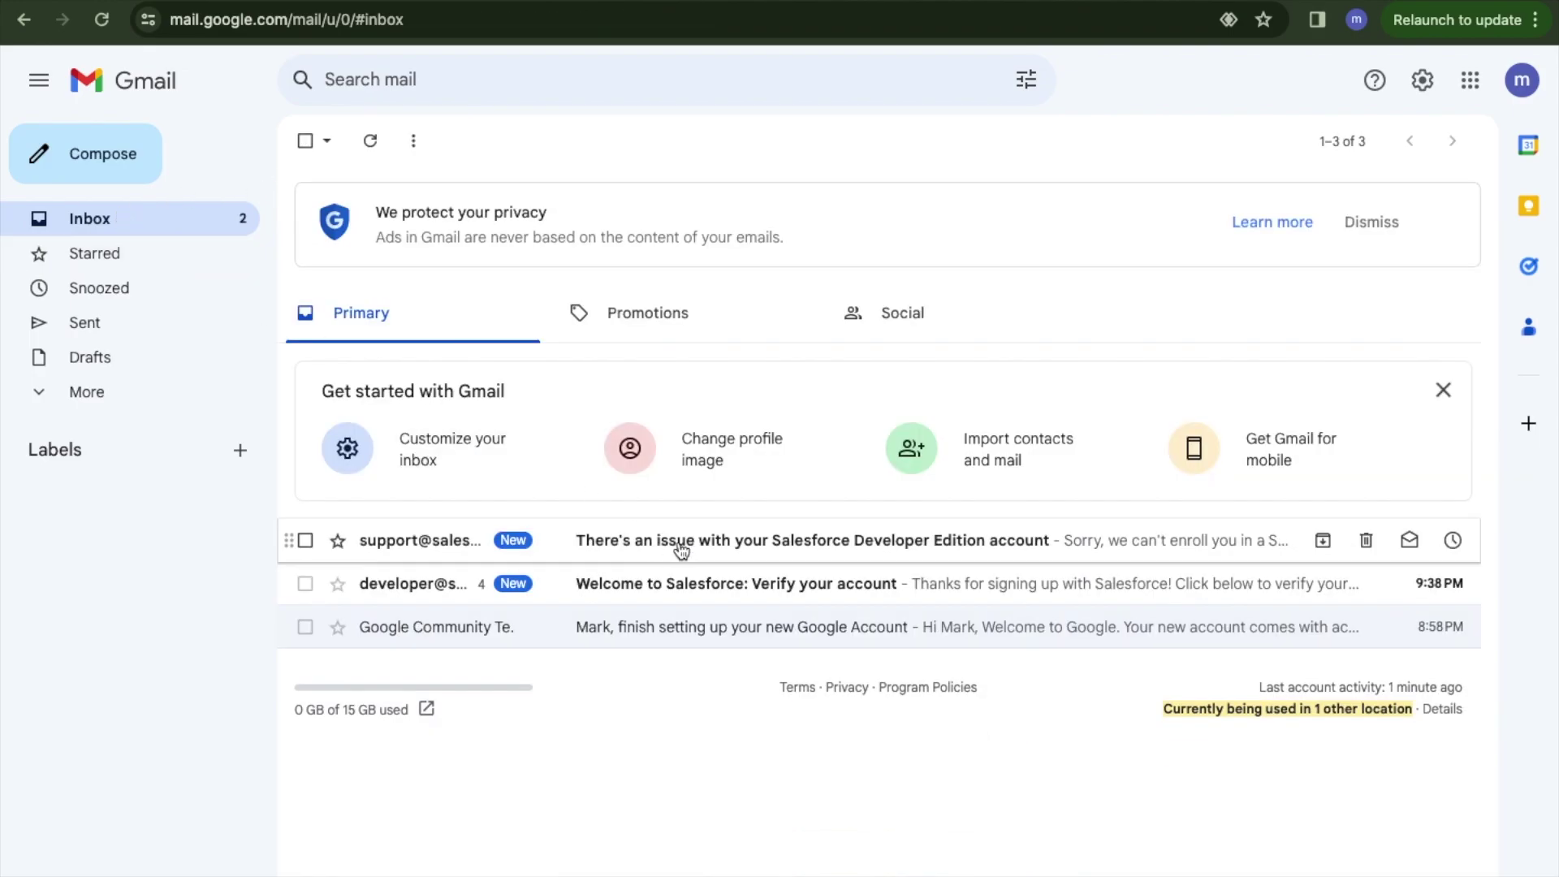
pyautogui.click(748, 584)
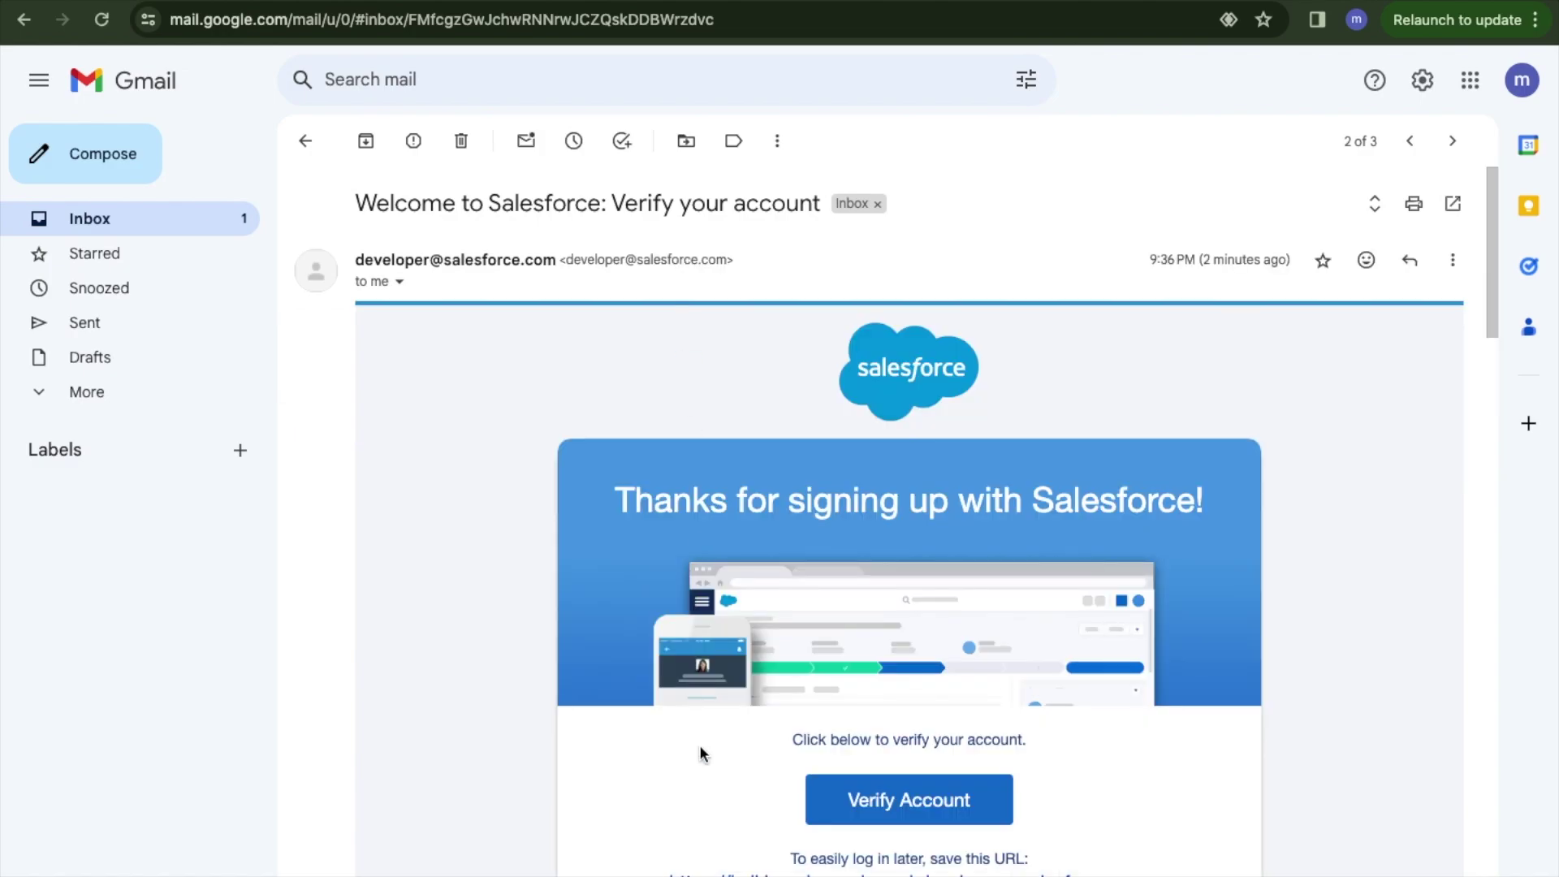
pyautogui.scroll(-3, 699, 747)
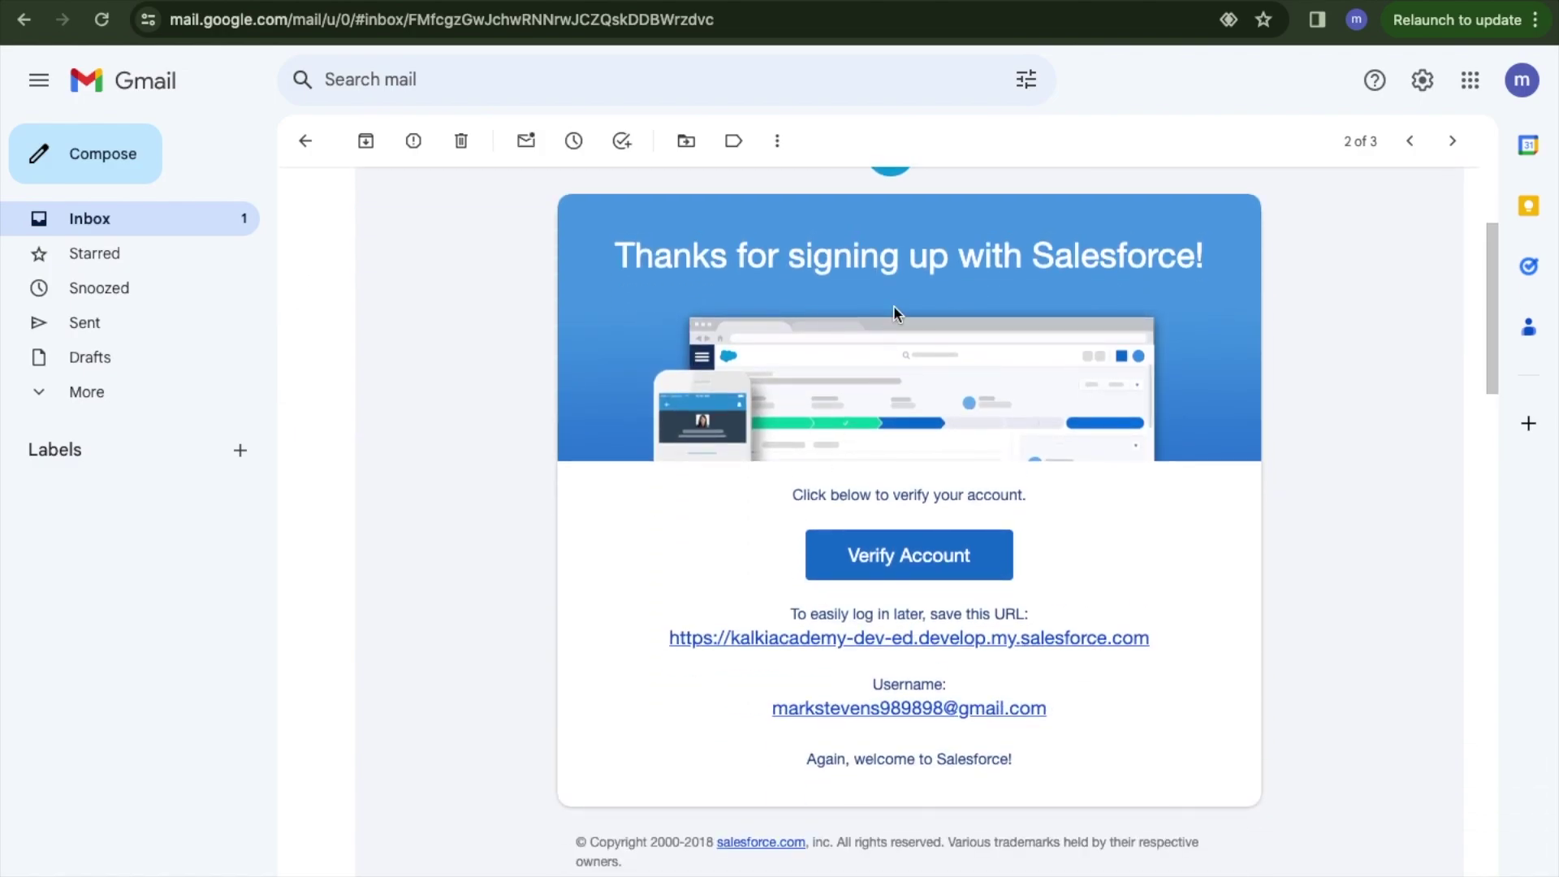
pyautogui.click(877, 561)
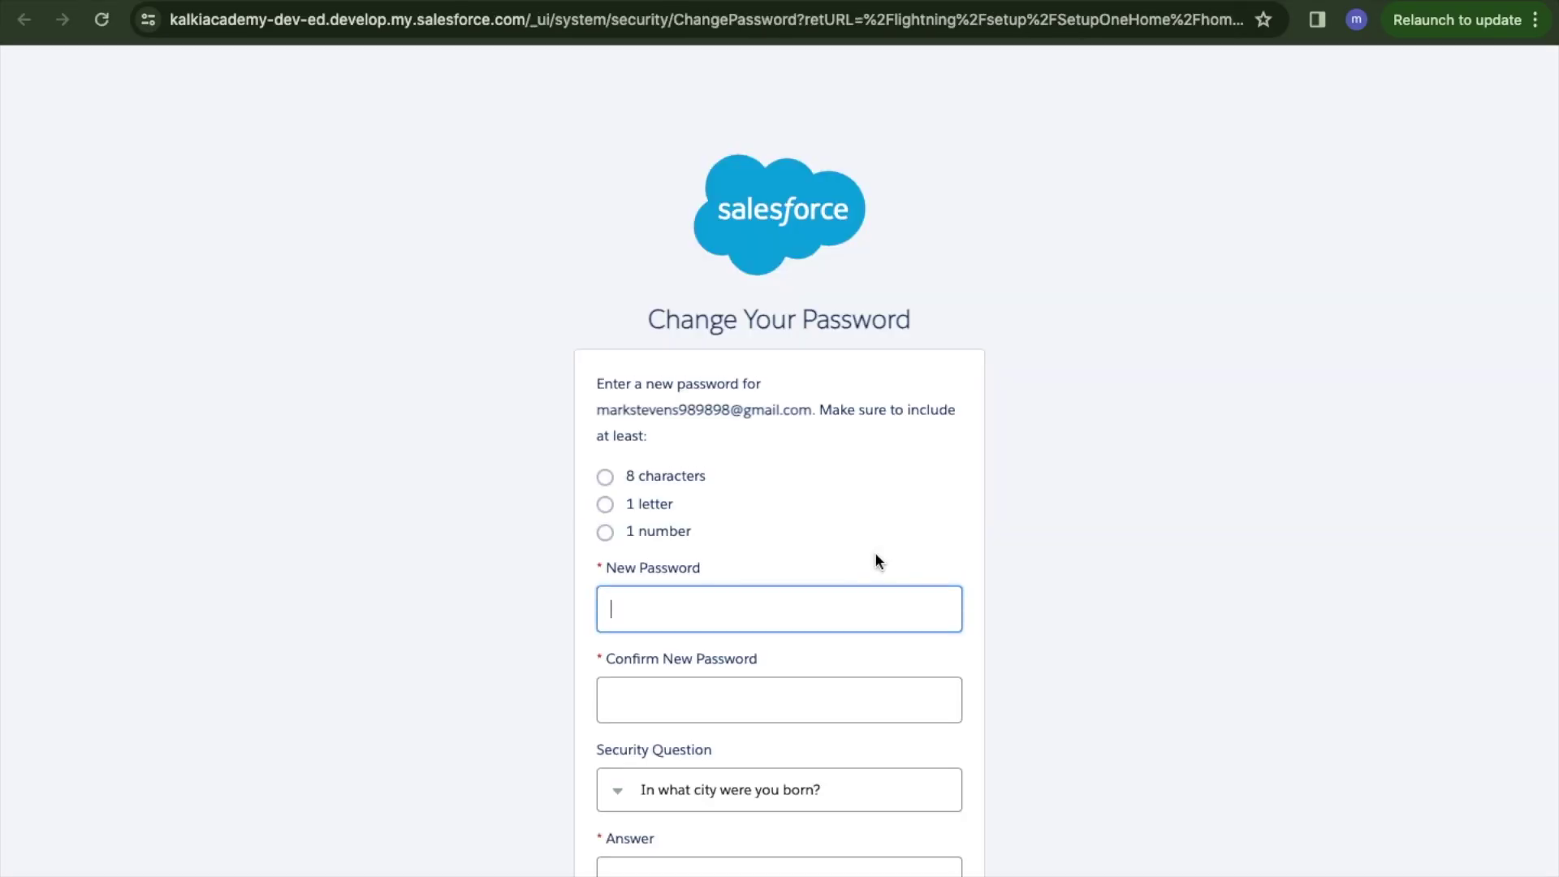
# Enter the new password, confirm it, and type the security question answer.
pyautogui.scroll(-2, 768, 603)
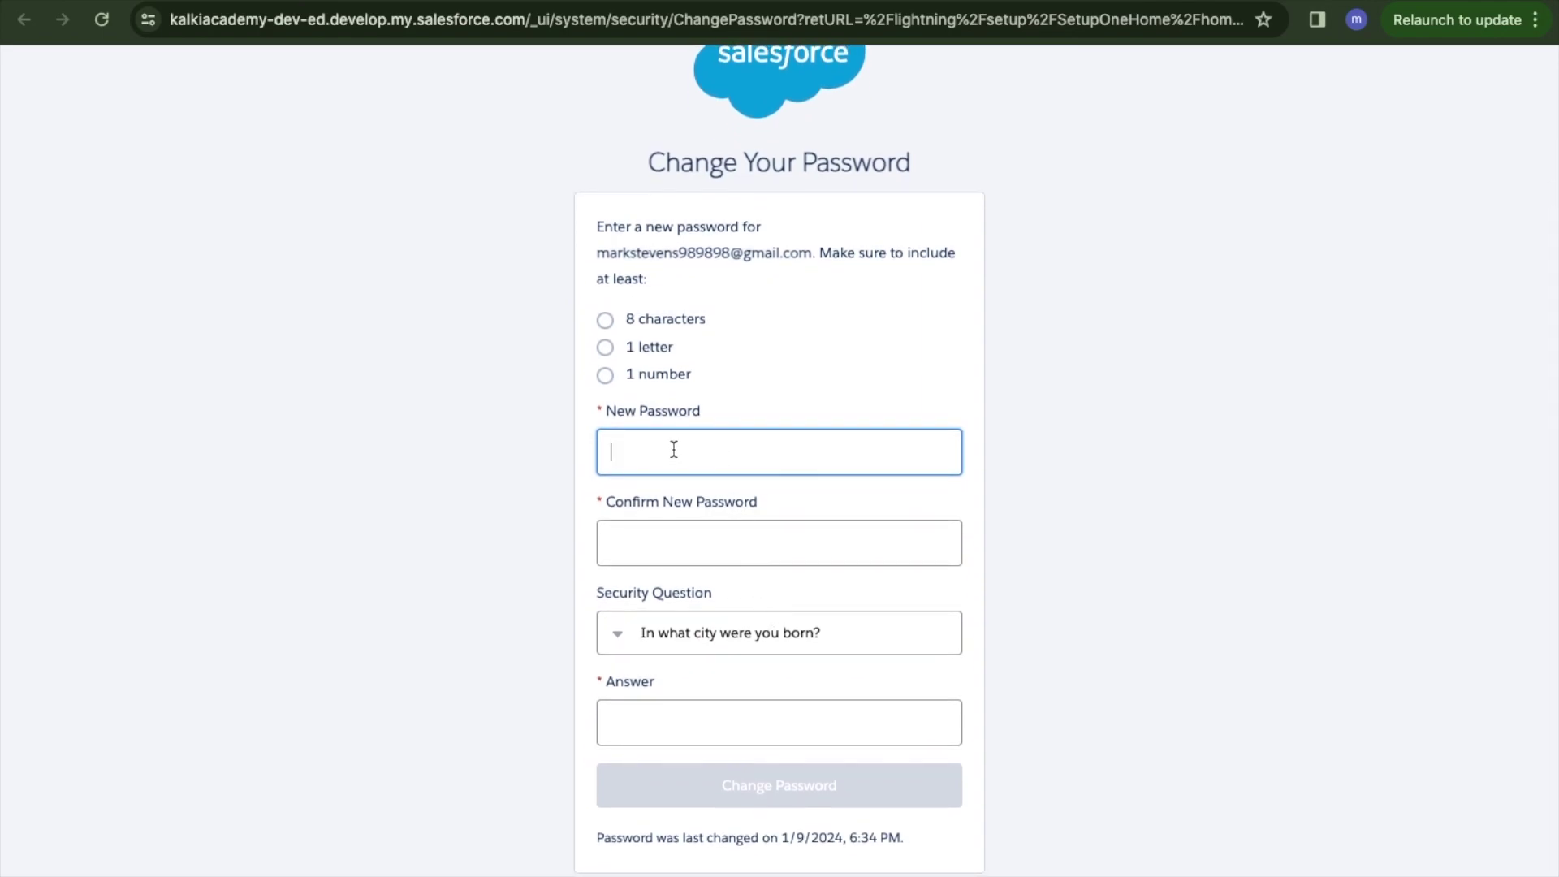
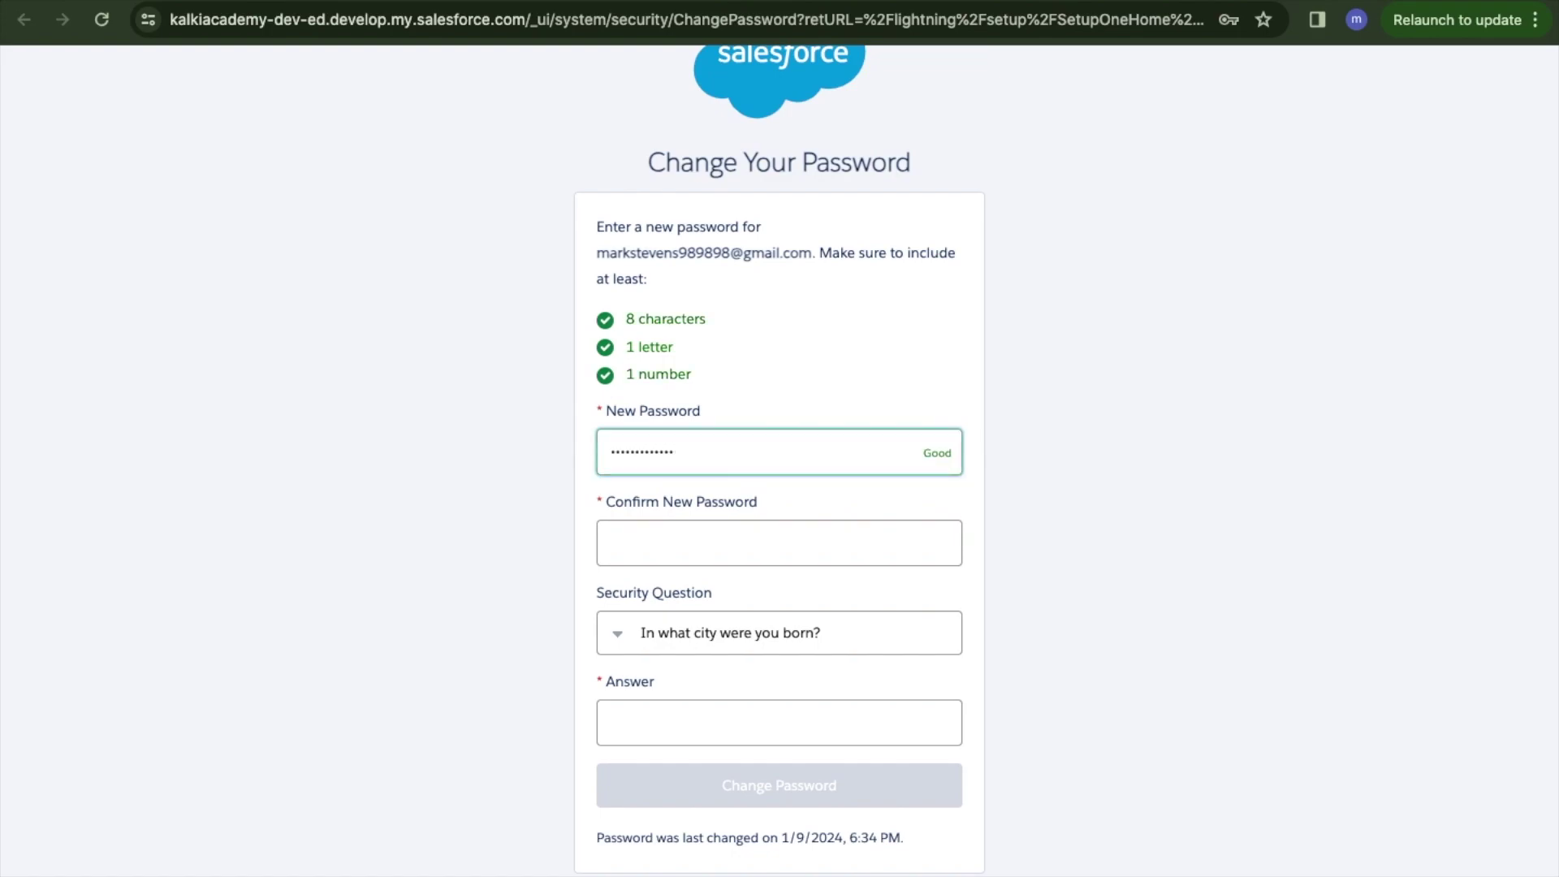
pyautogui.click(778, 542)
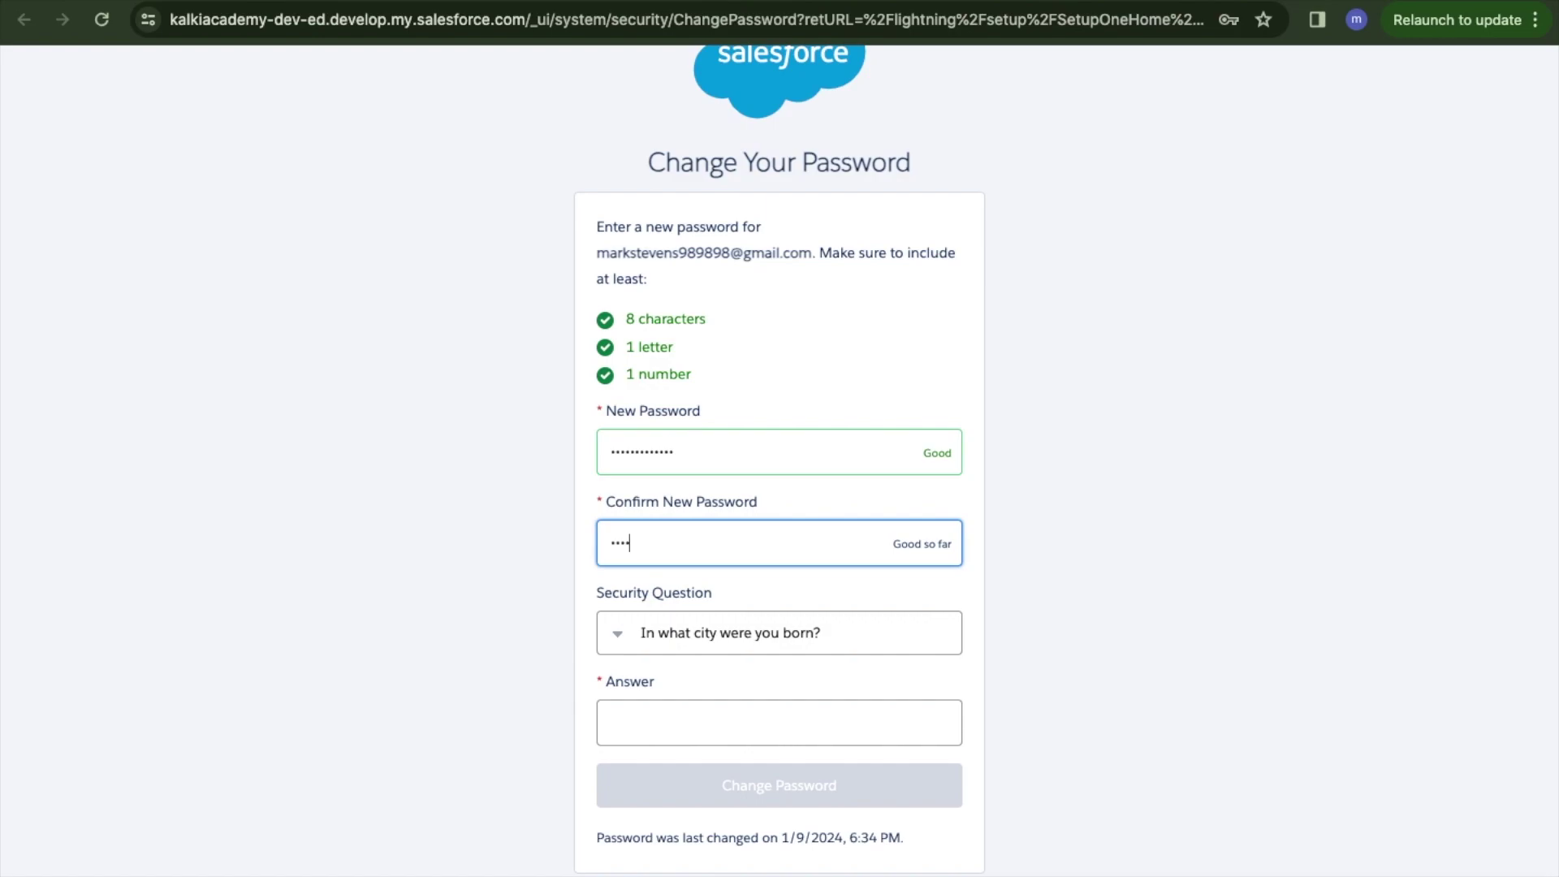
pyautogui.press('Tab')
pyautogui.press('Tab')
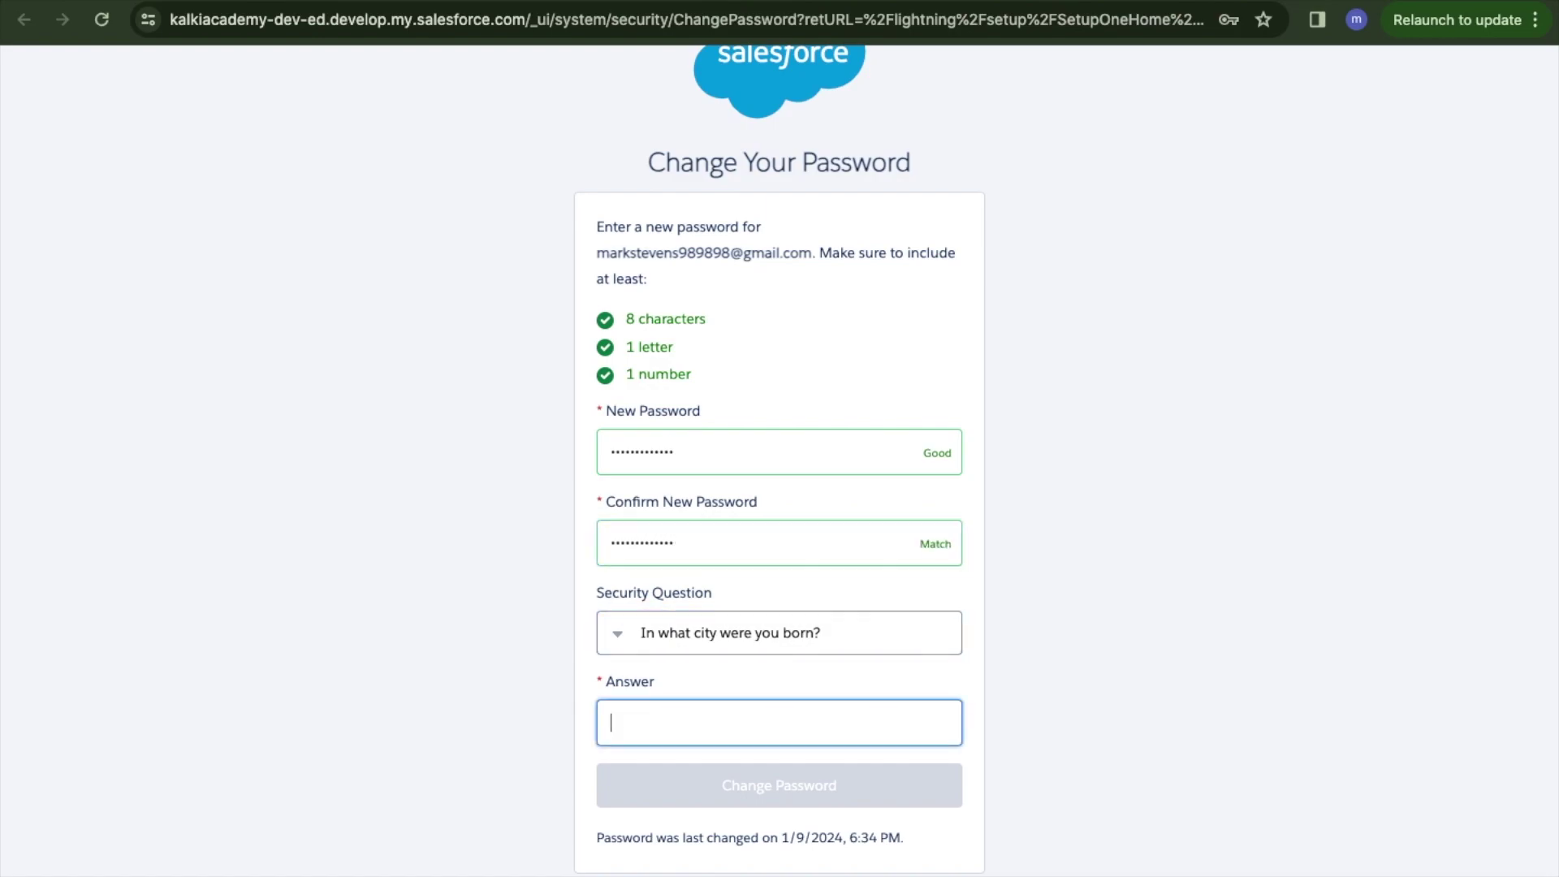
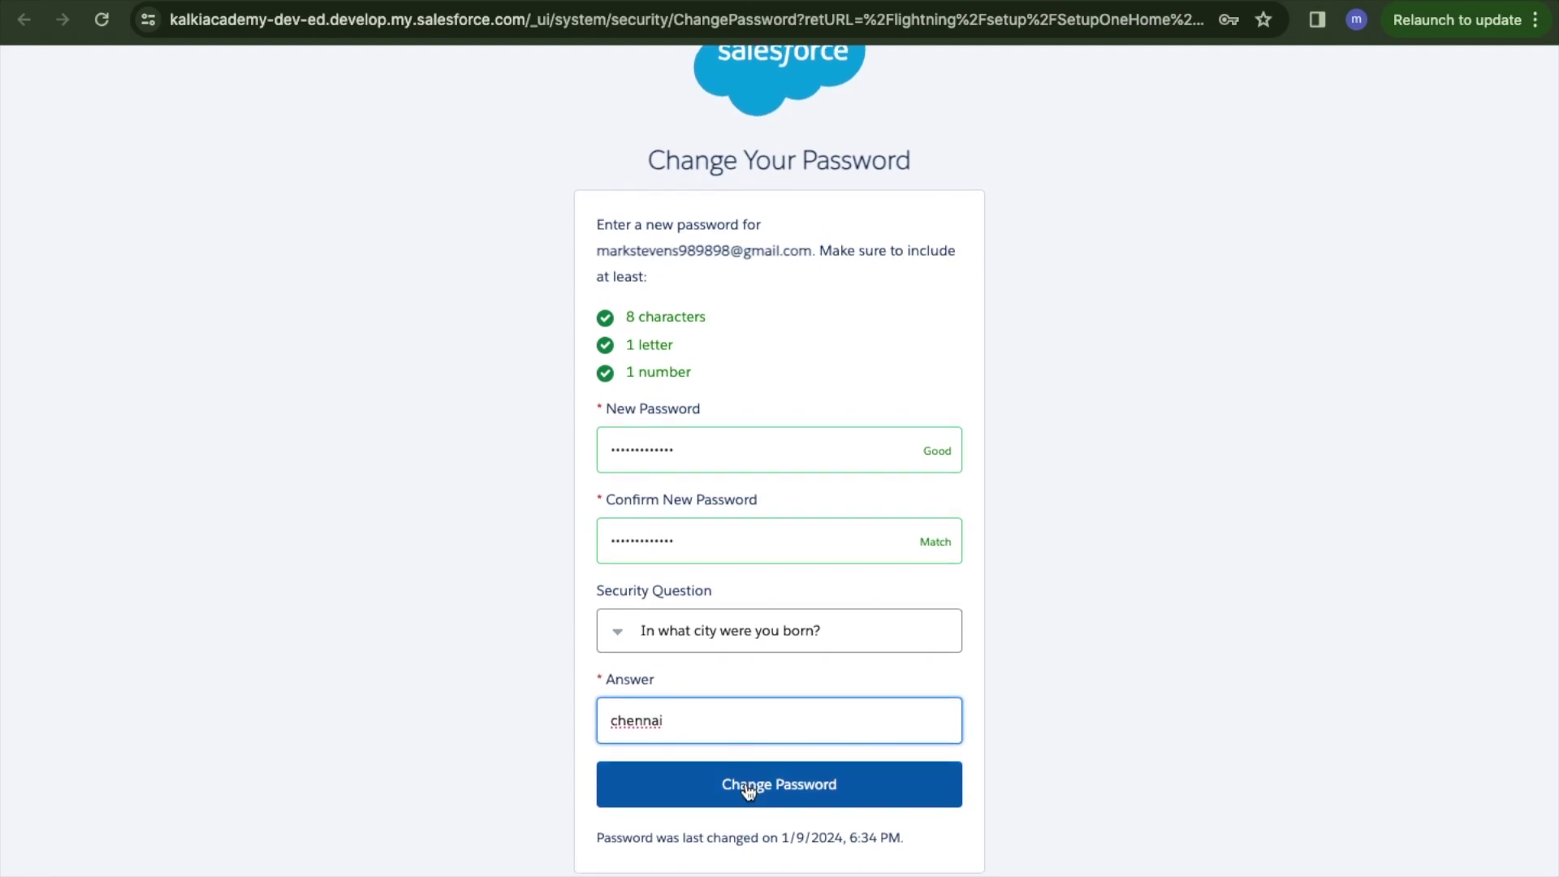
pyautogui.doubleClick(636, 720)
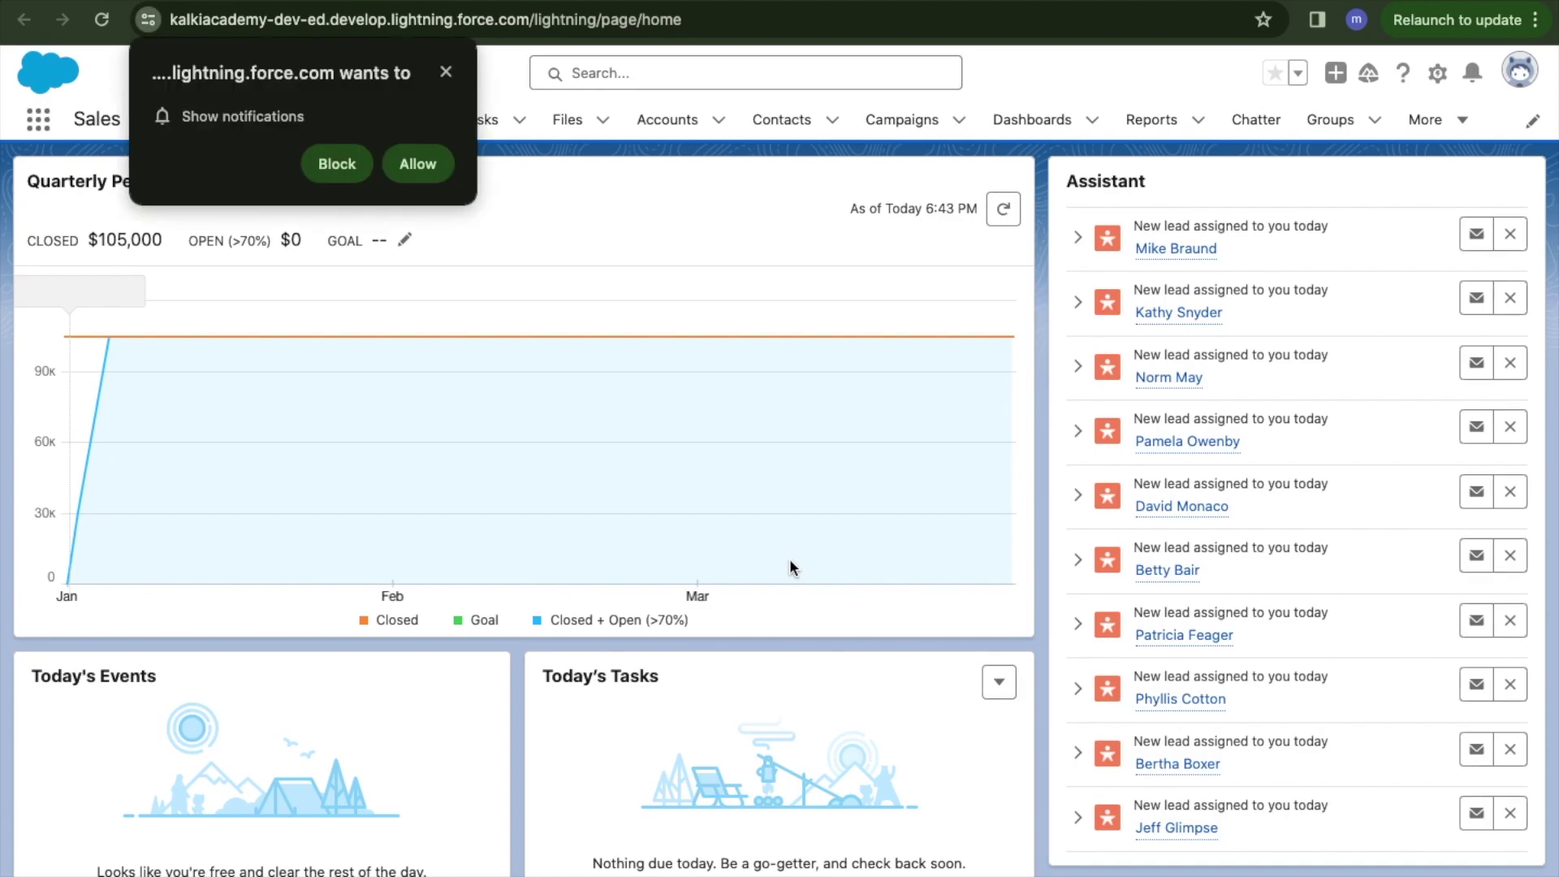
# Block the notifications prompt and select the org's domain in the address bar.
pyautogui.click(357, 164)
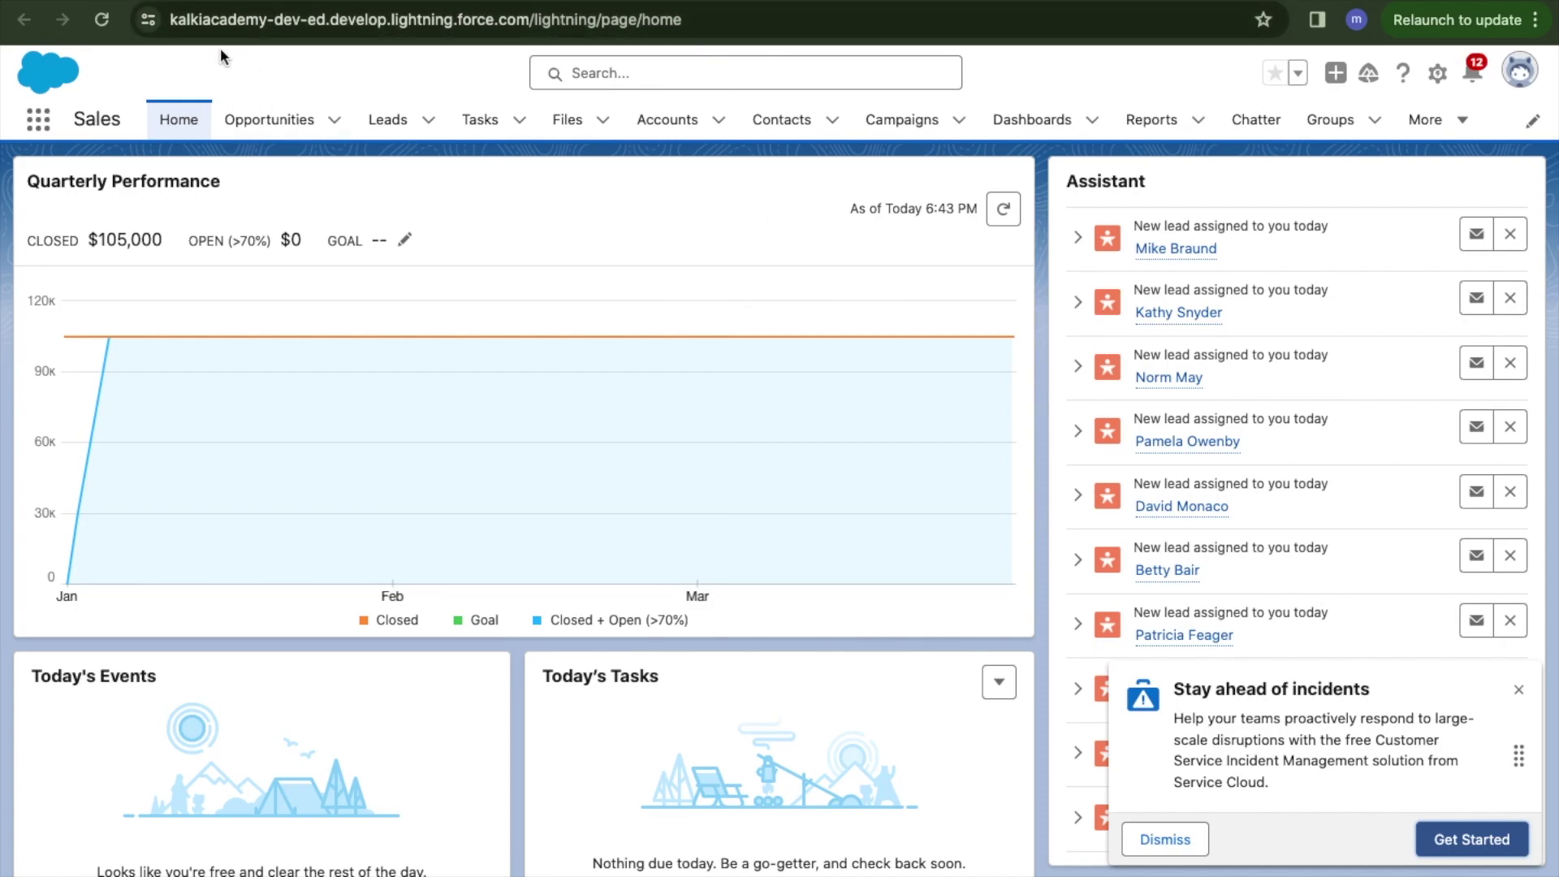
pyautogui.doubleClick(215, 19)
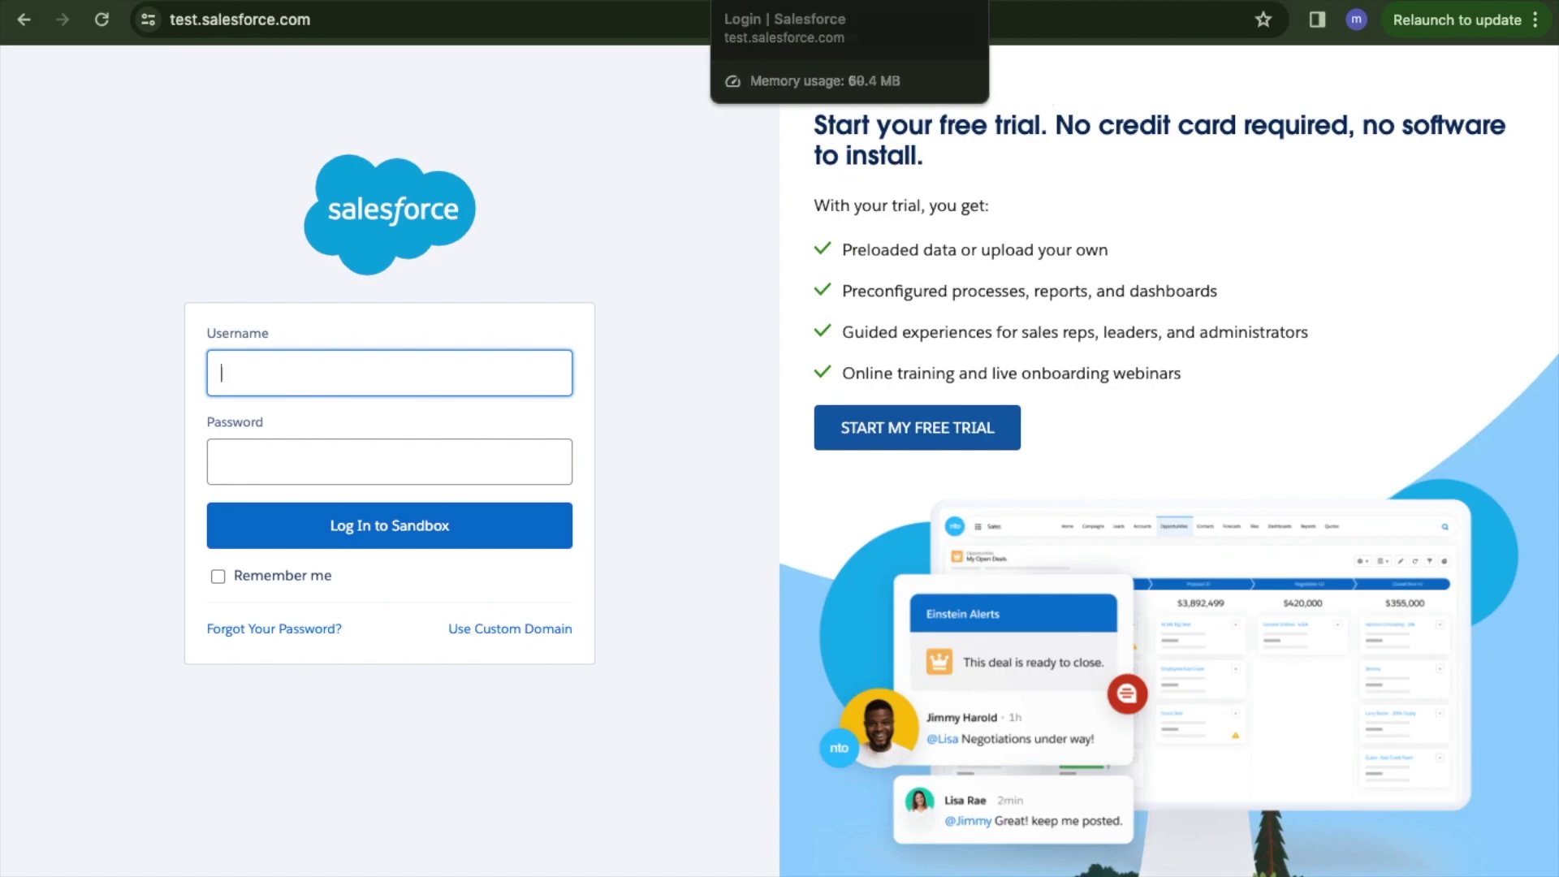
# Return to the org's Sales home tab, try the global search, and open the profile menu.
pyautogui.click(244, 0)
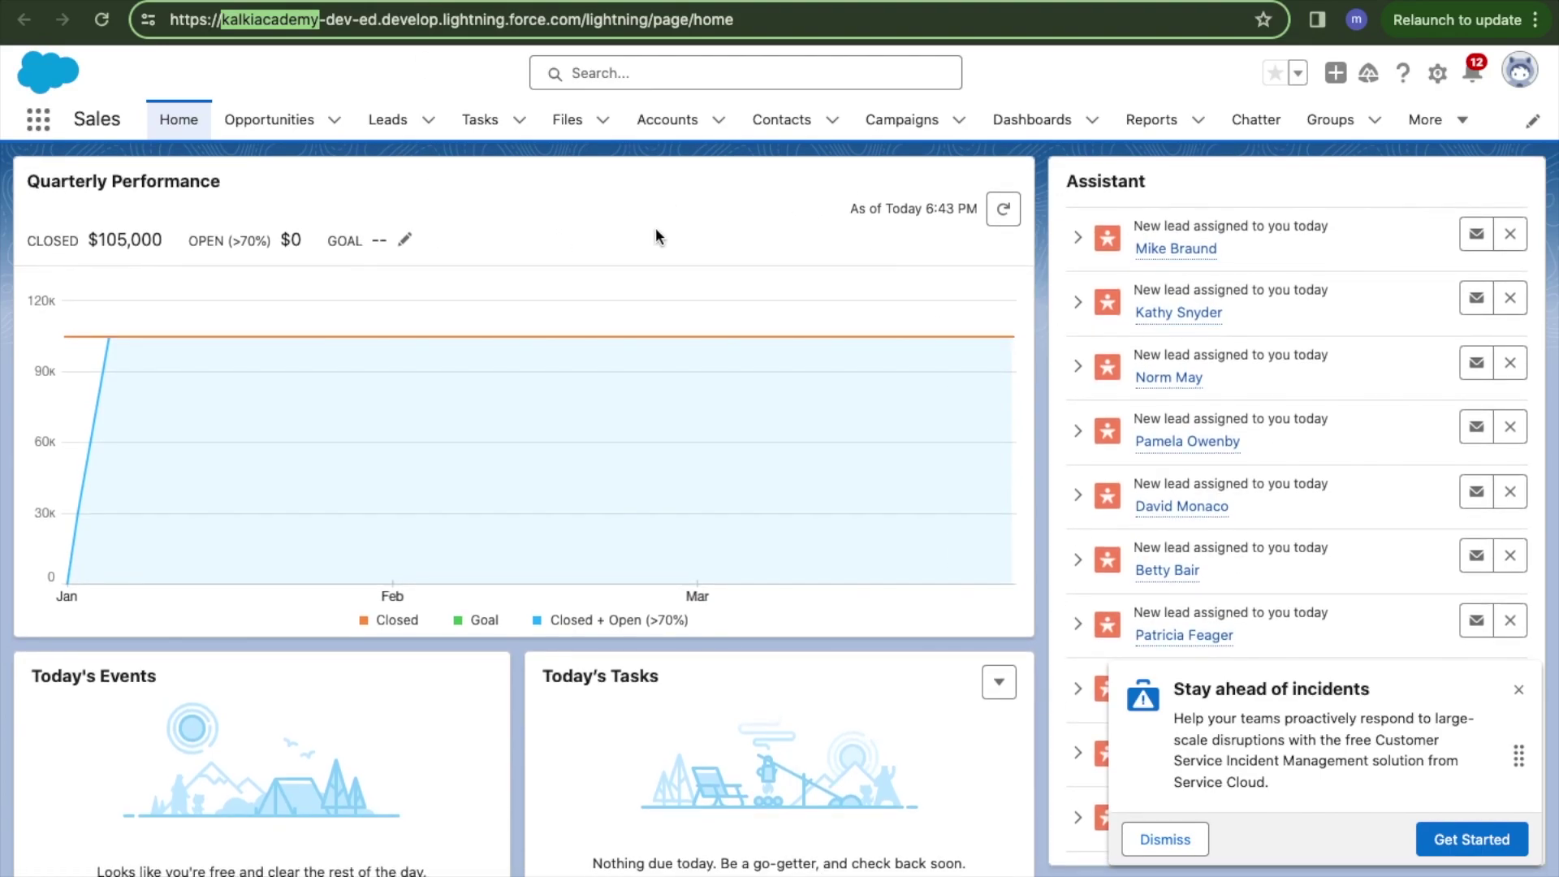
pyautogui.click(645, 72)
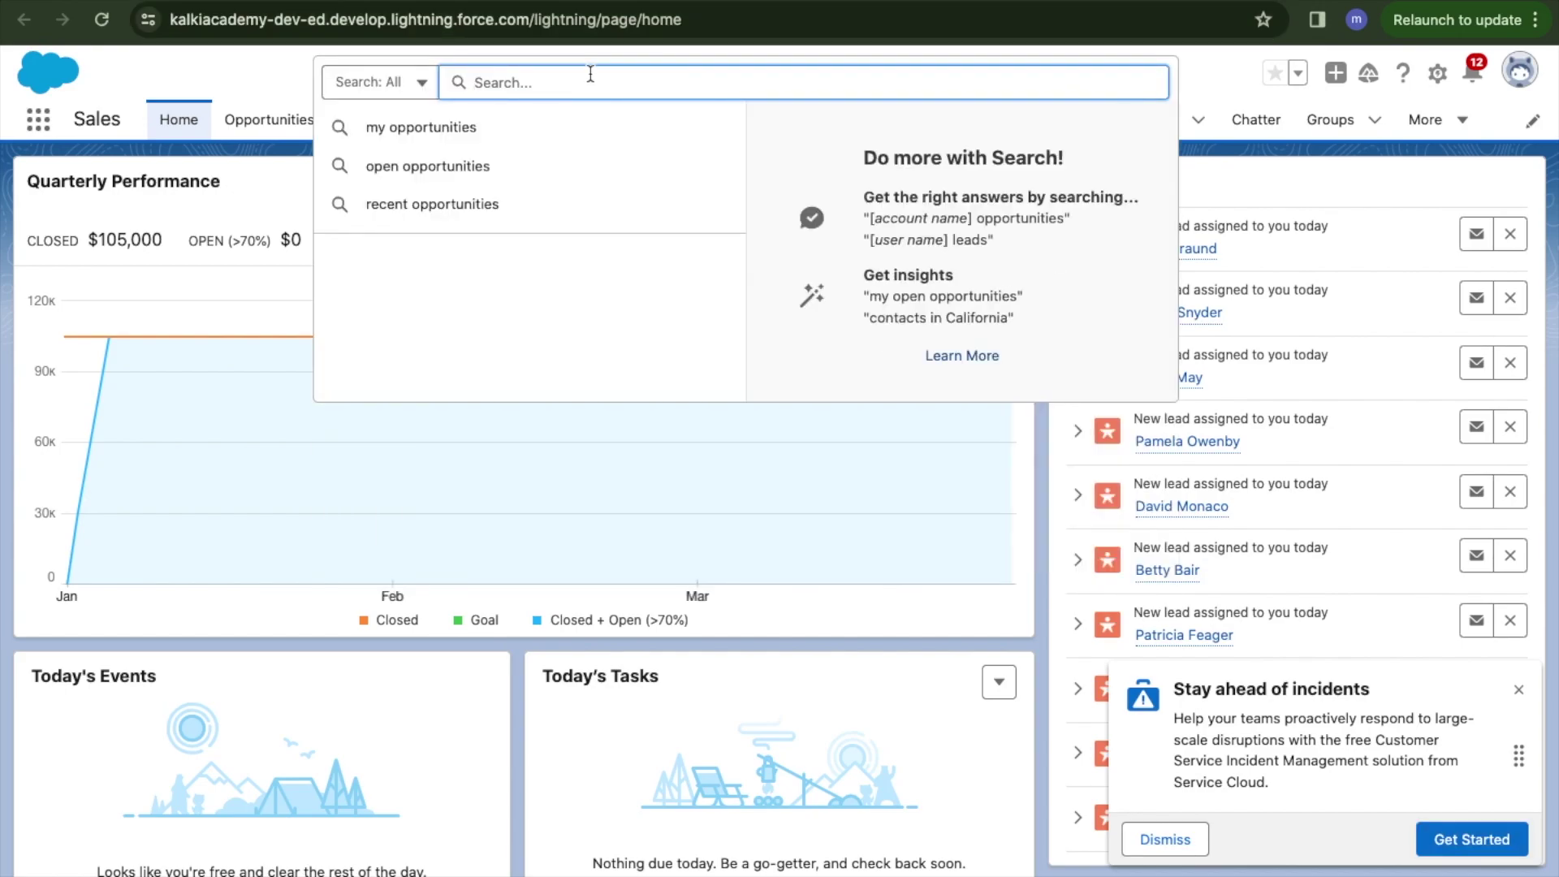
pyautogui.click(260, 80)
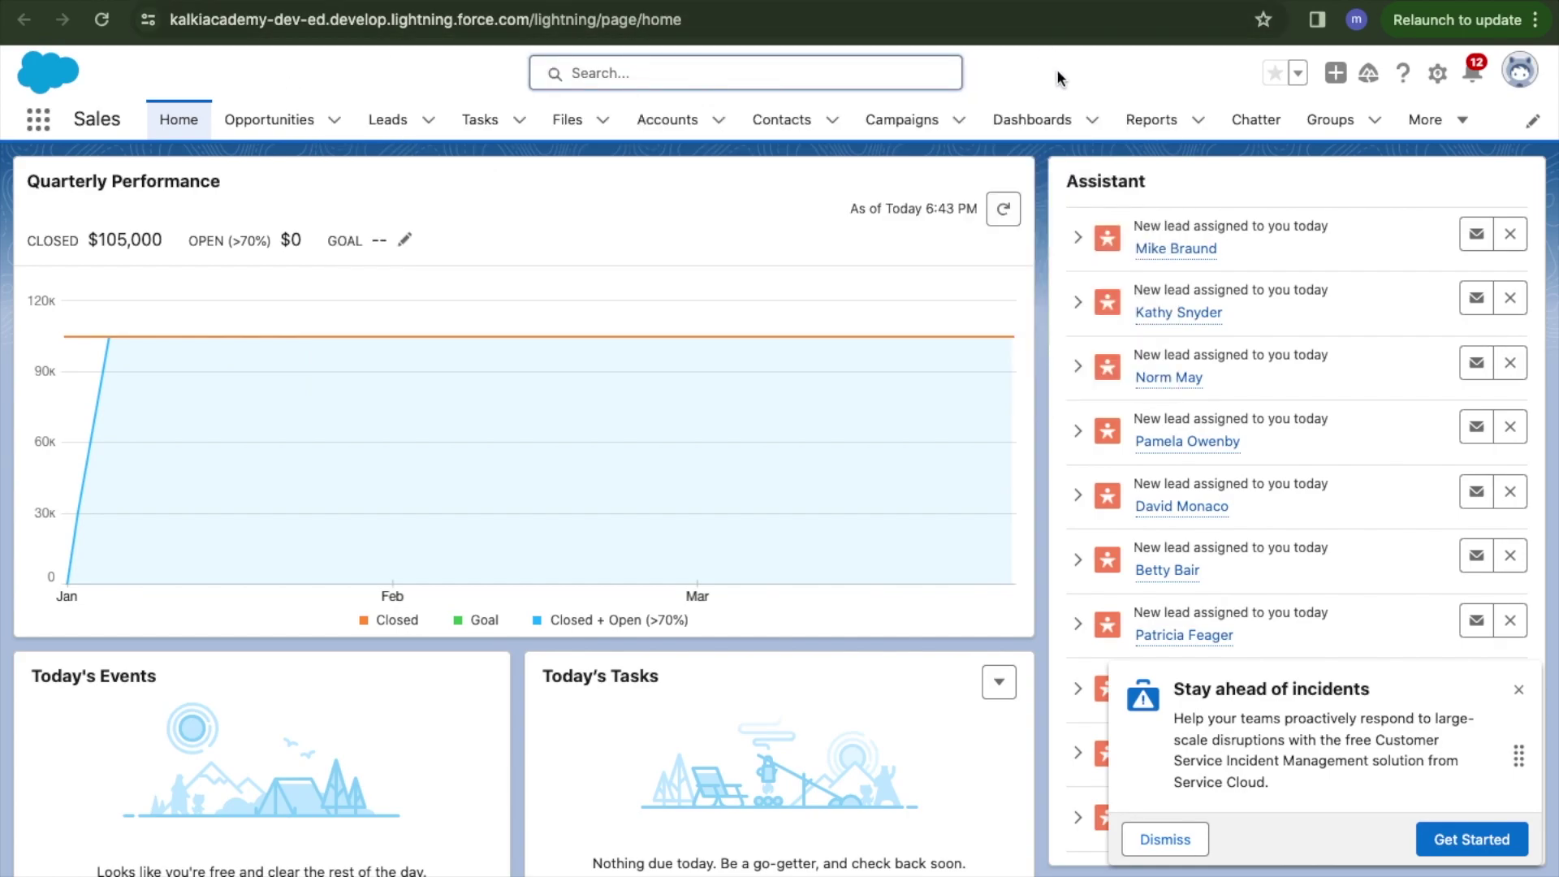
pyautogui.click(1526, 73)
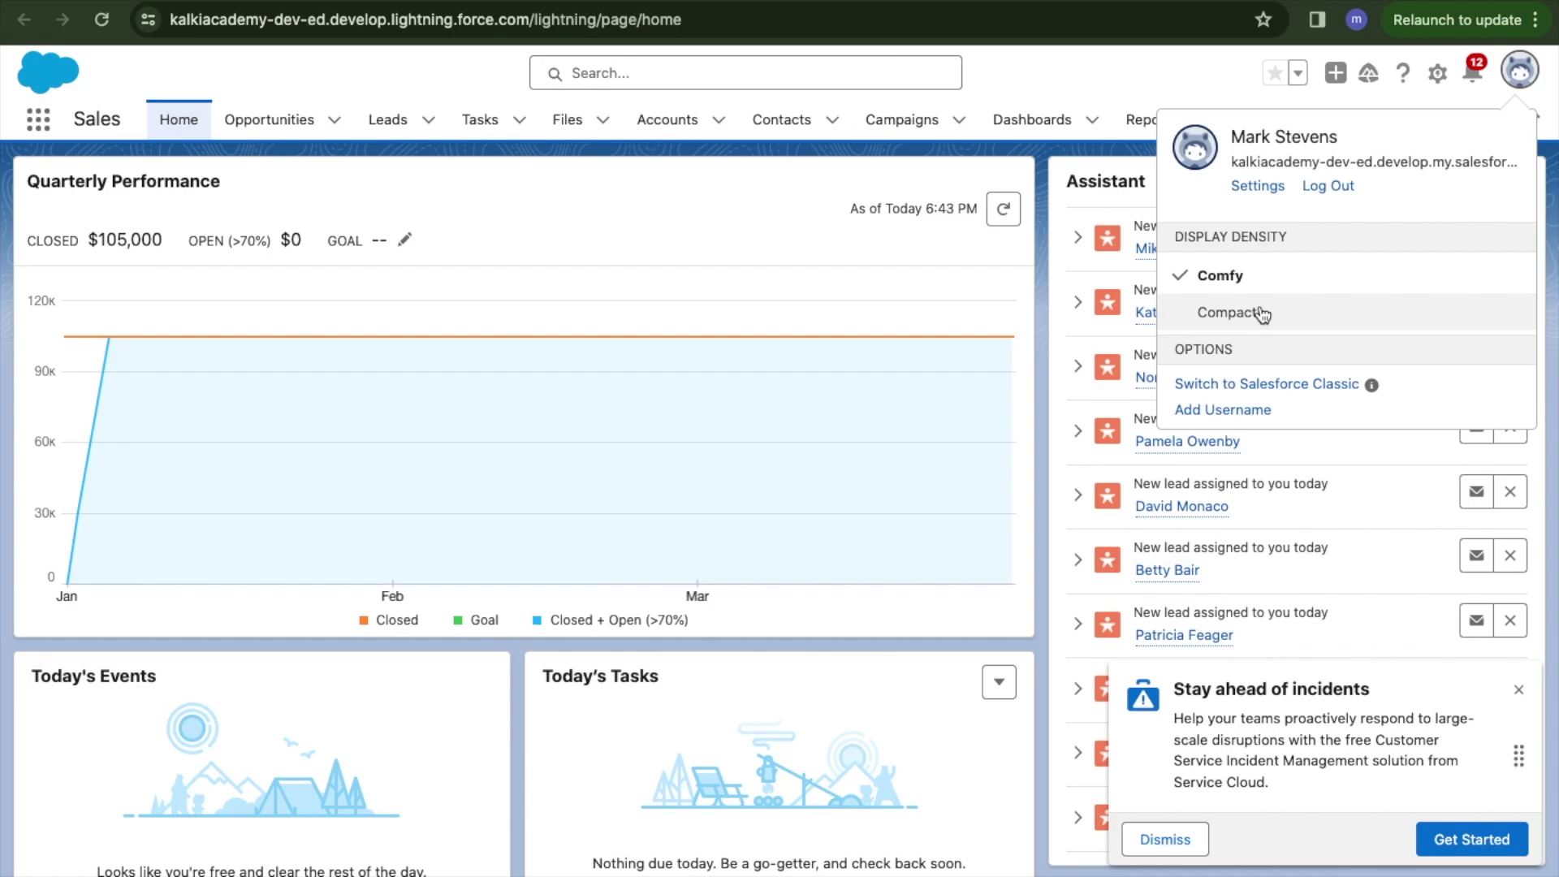
pyautogui.click(1264, 386)
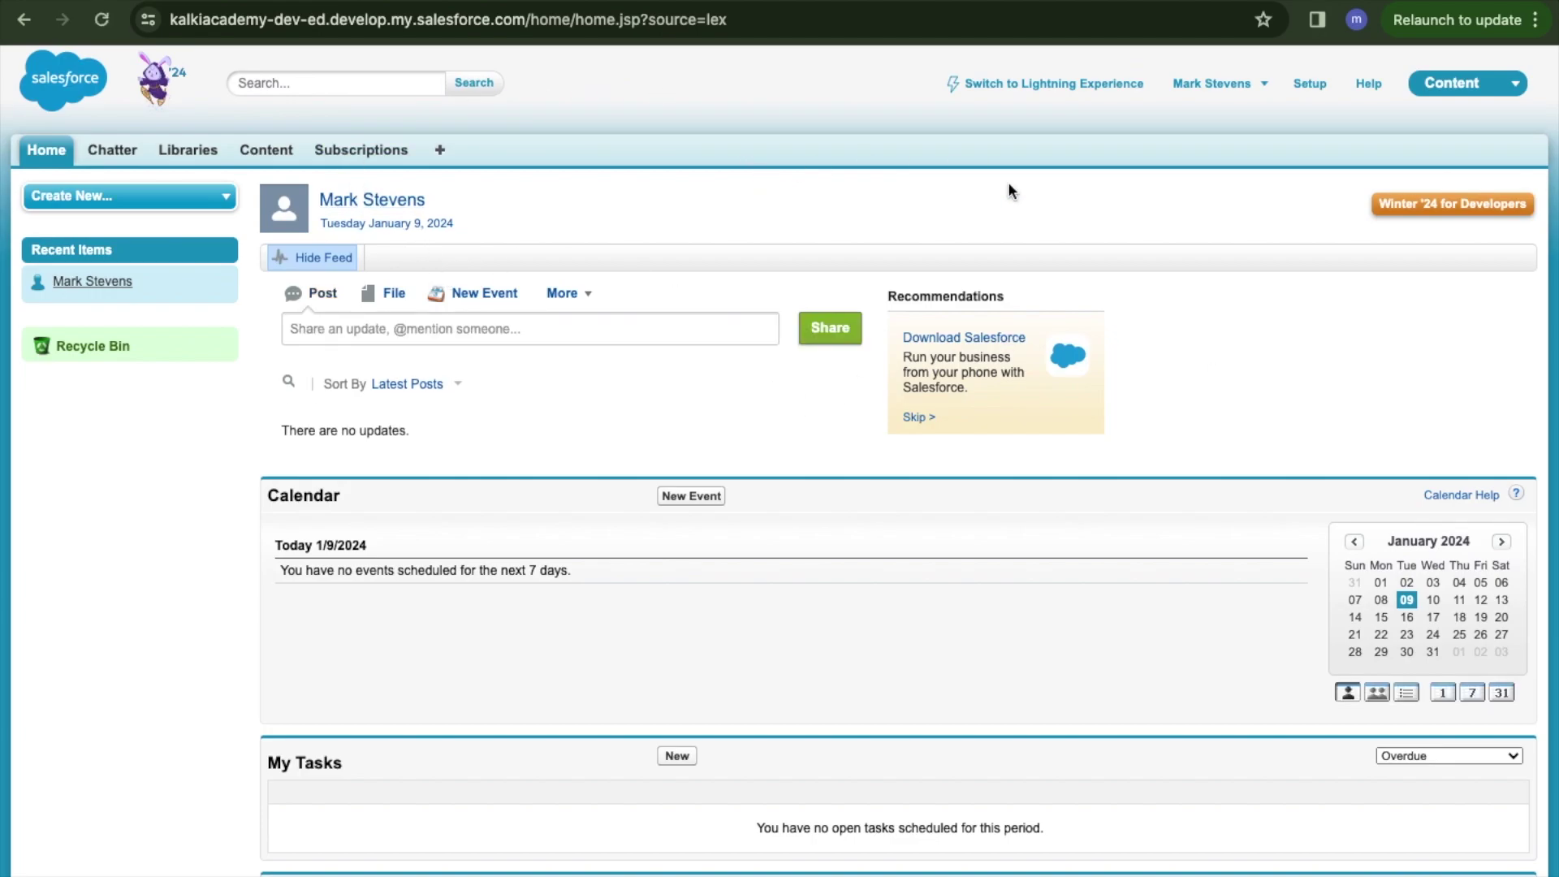
pyautogui.scroll(-3, 776, 715)
pyautogui.scroll(3, 776, 715)
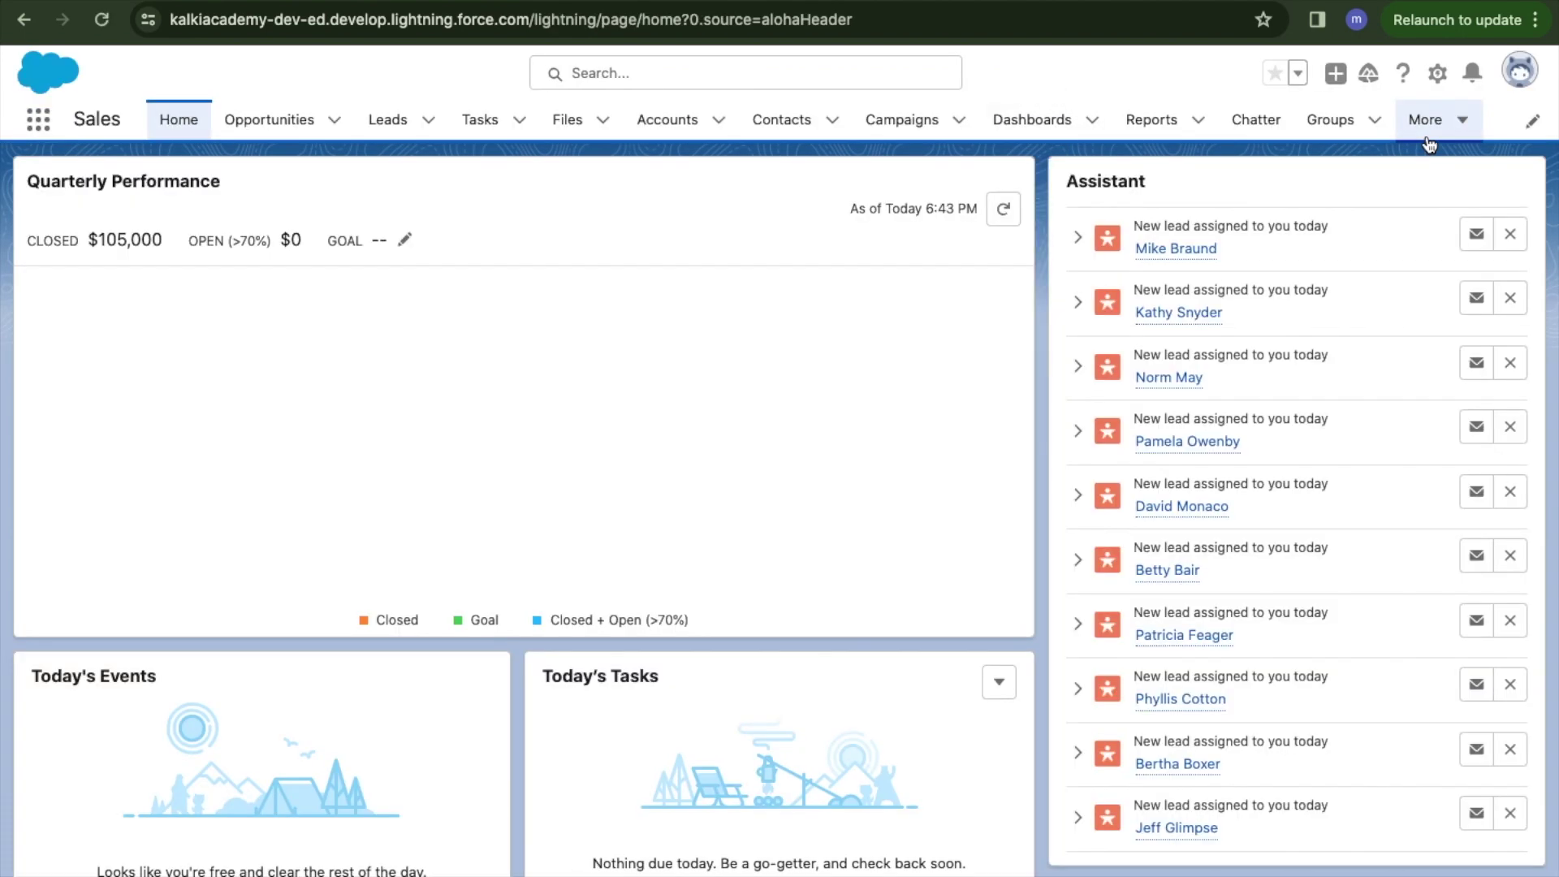
# Check the profile menu, scroll through the notifications list, then open the setup gear menu.
pyautogui.click(1521, 75)
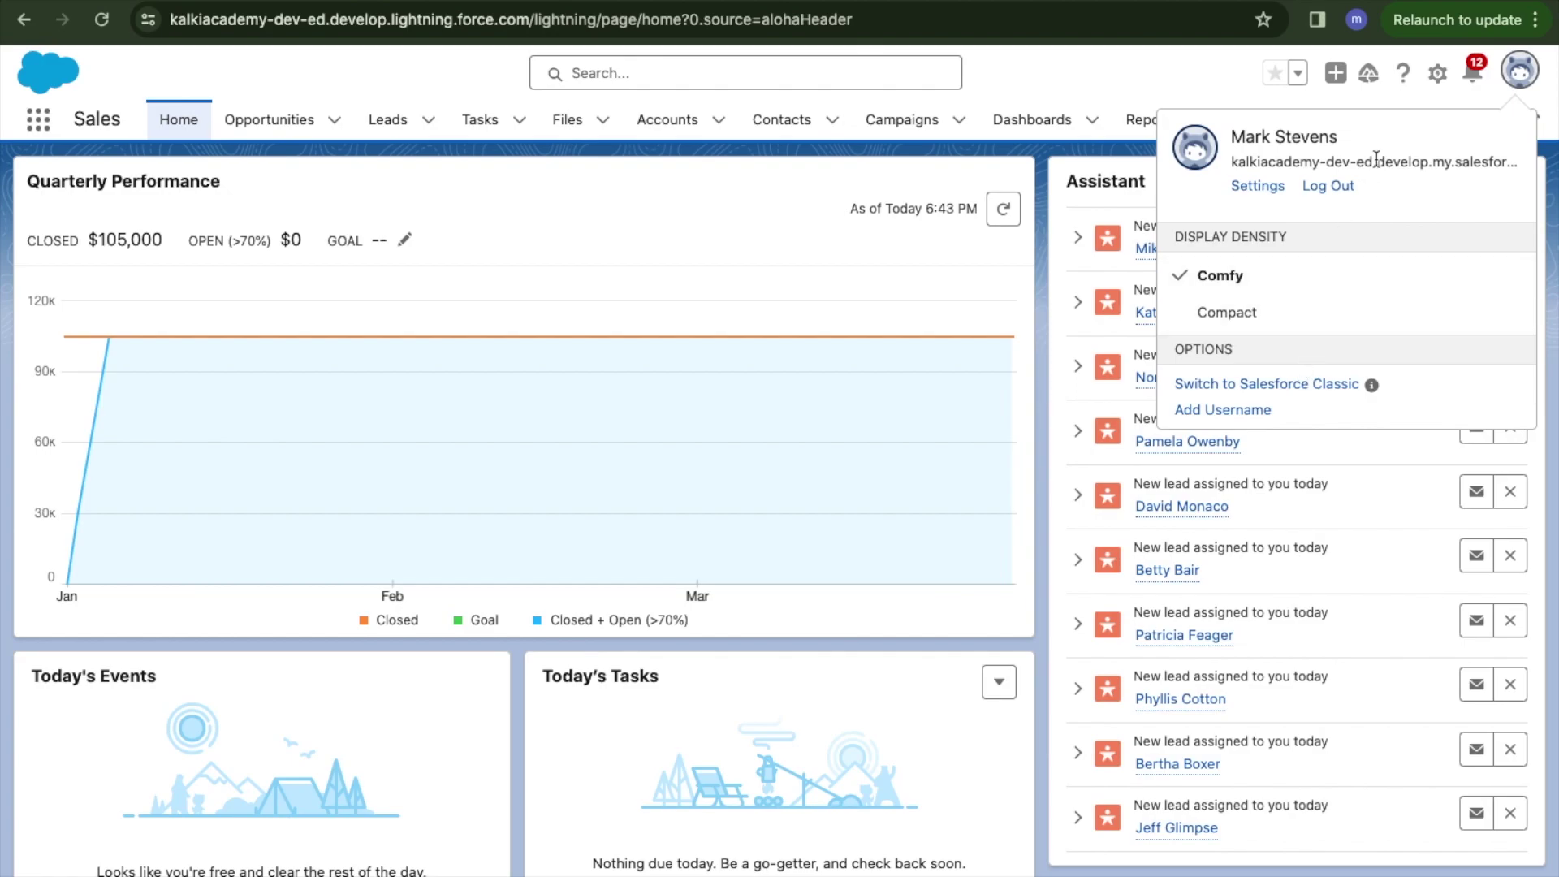
pyautogui.click(1474, 75)
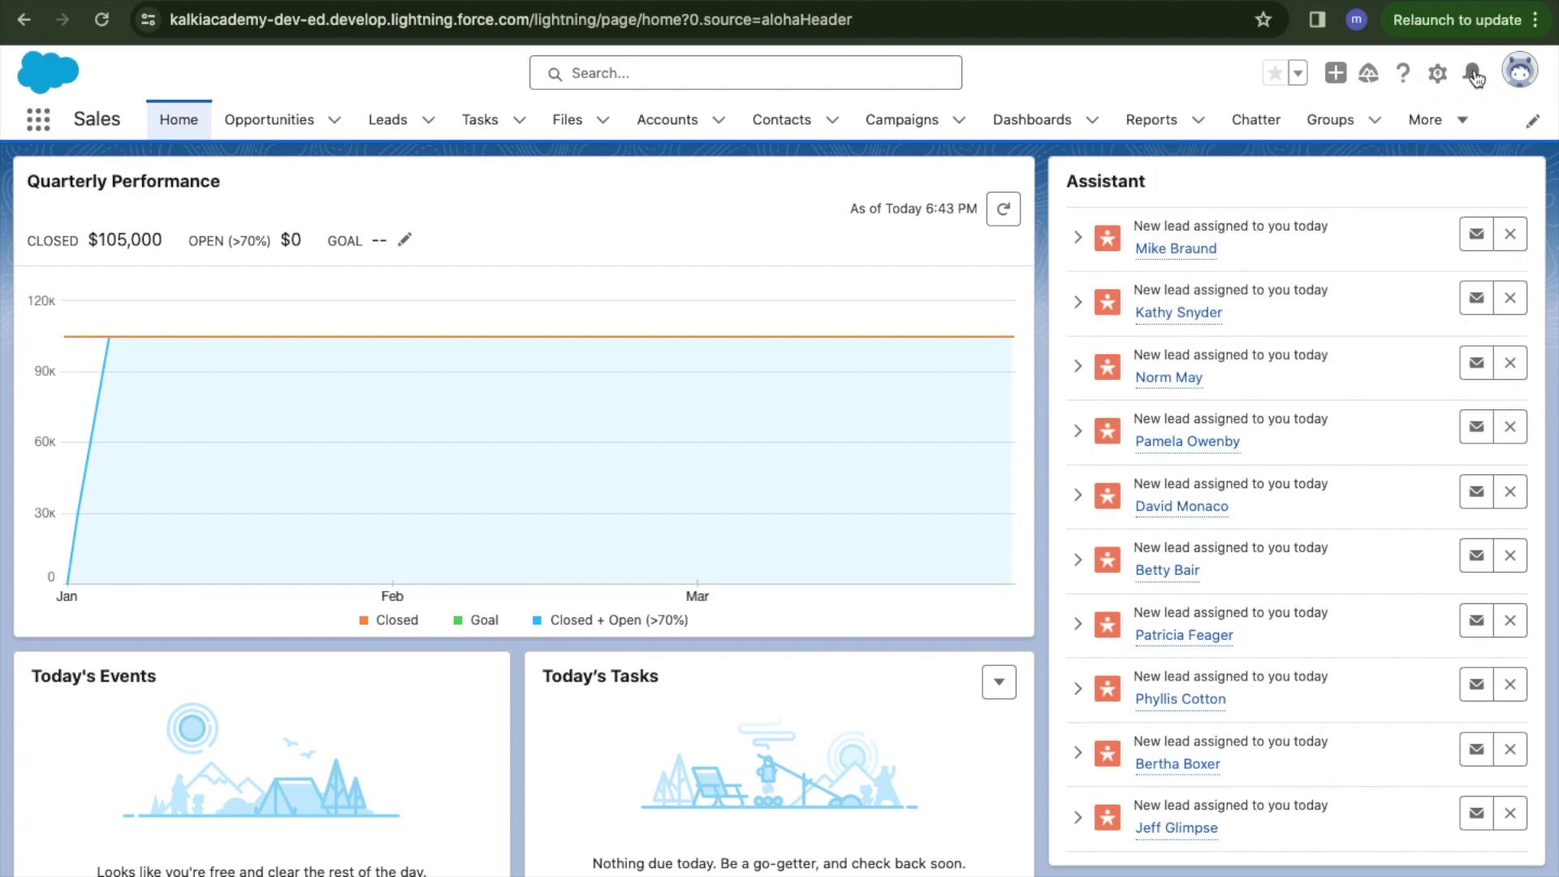
pyautogui.scroll(-5, 1302, 447)
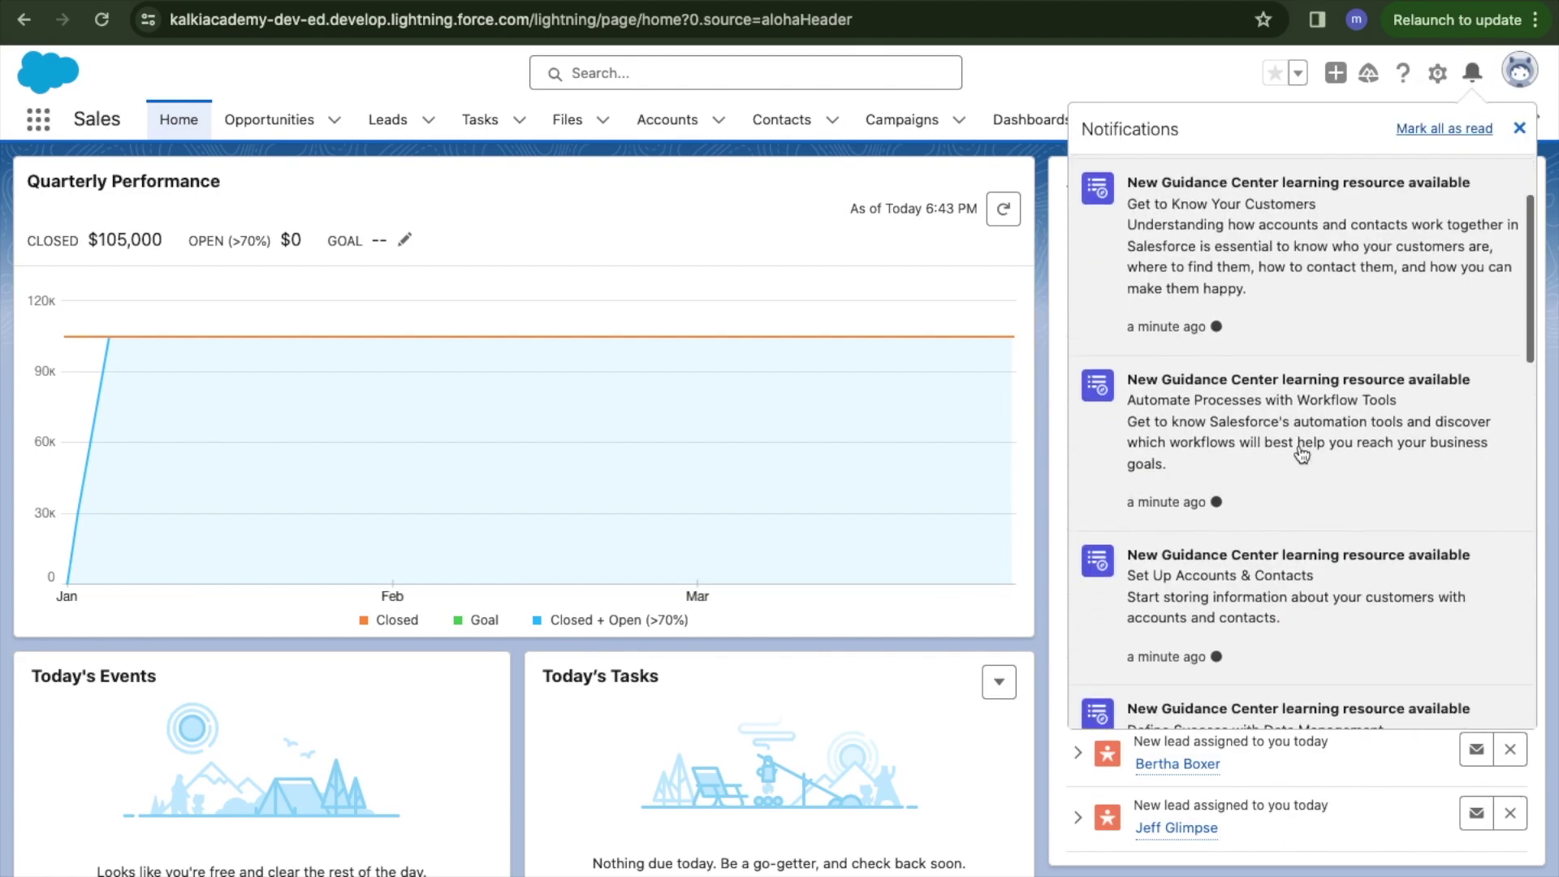
pyautogui.scroll(-5, 1301, 453)
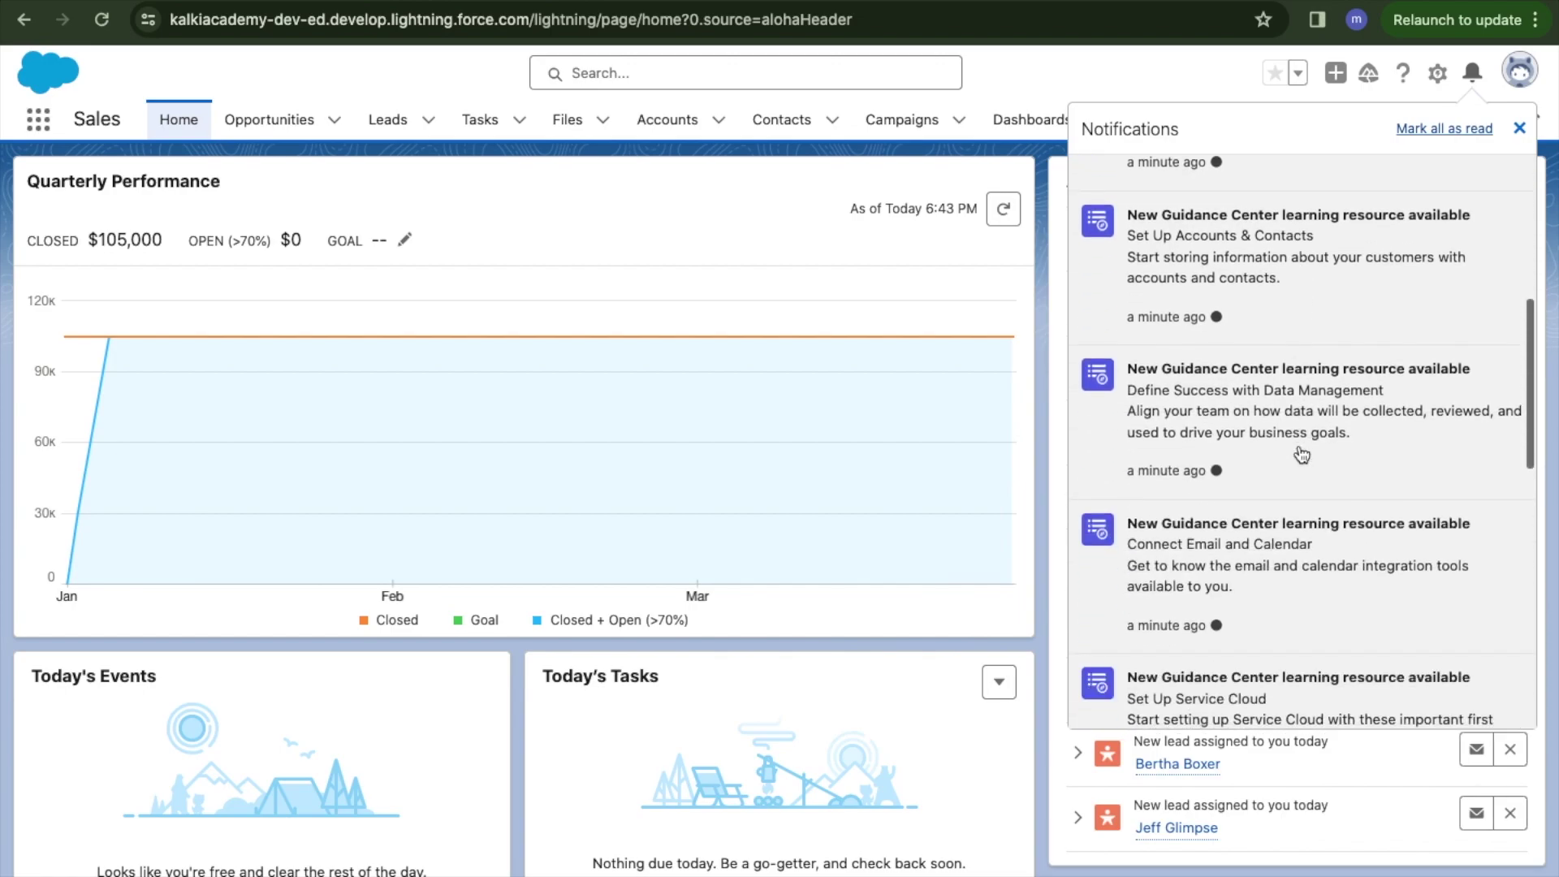
pyautogui.scroll(-10, 1302, 453)
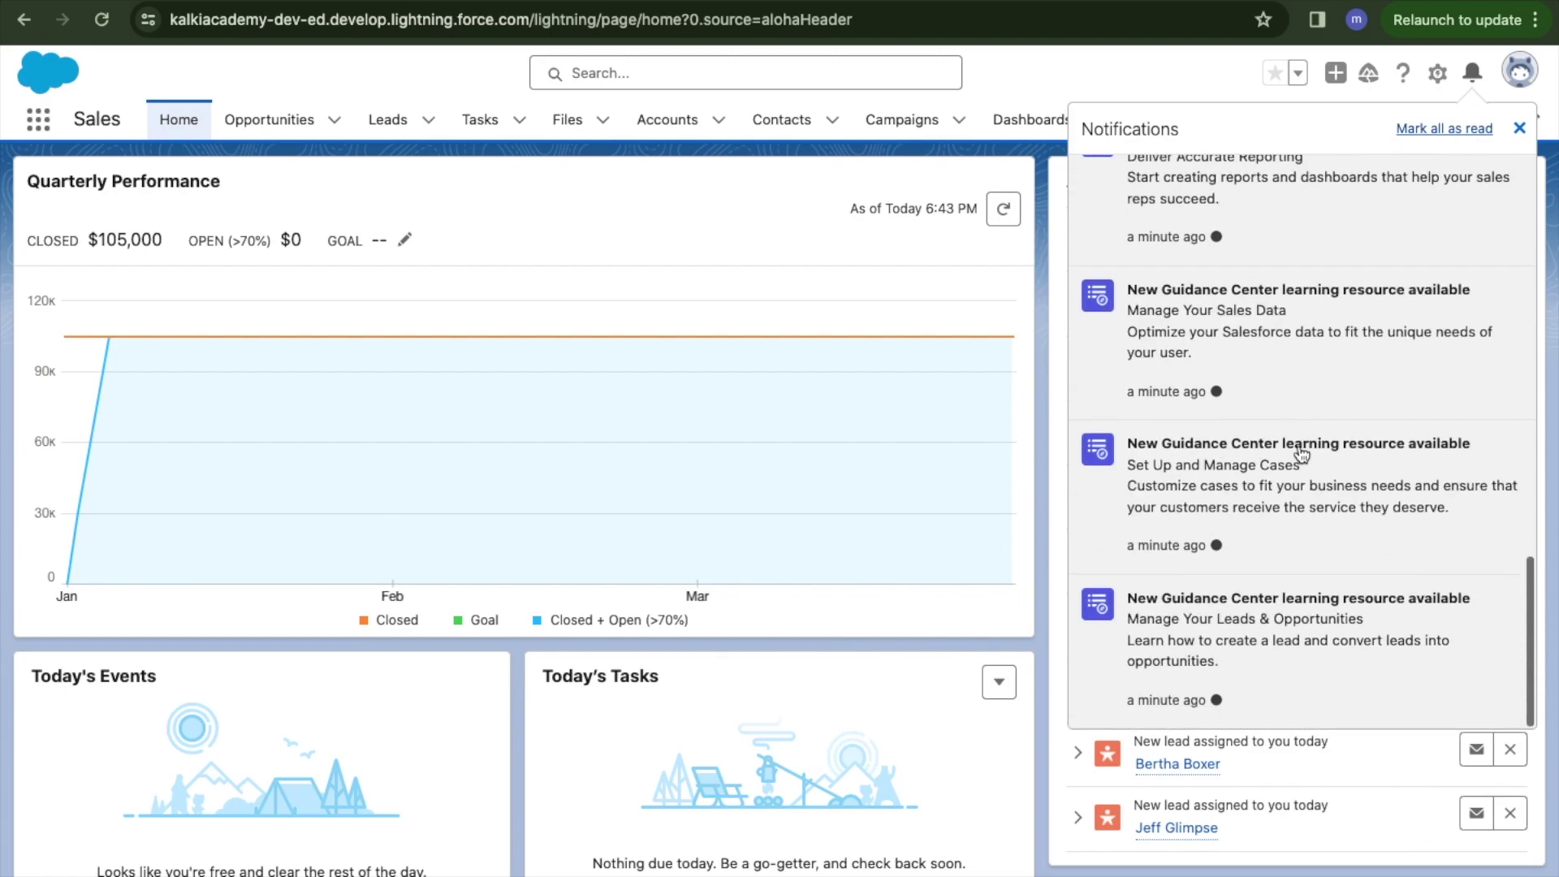
pyautogui.scroll(15, 1302, 454)
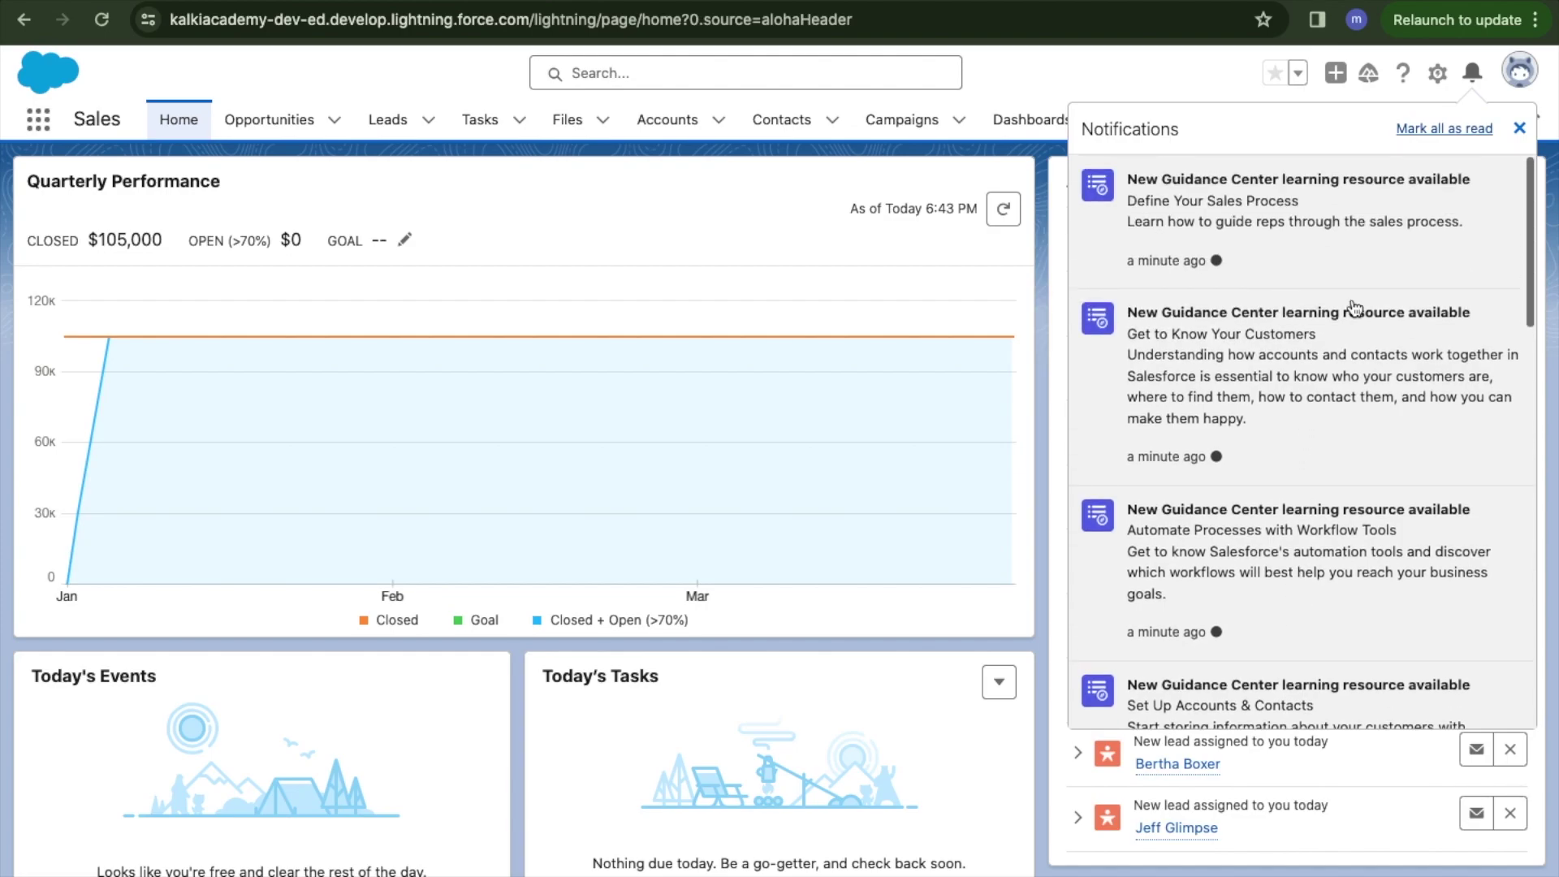
pyautogui.click(1437, 77)
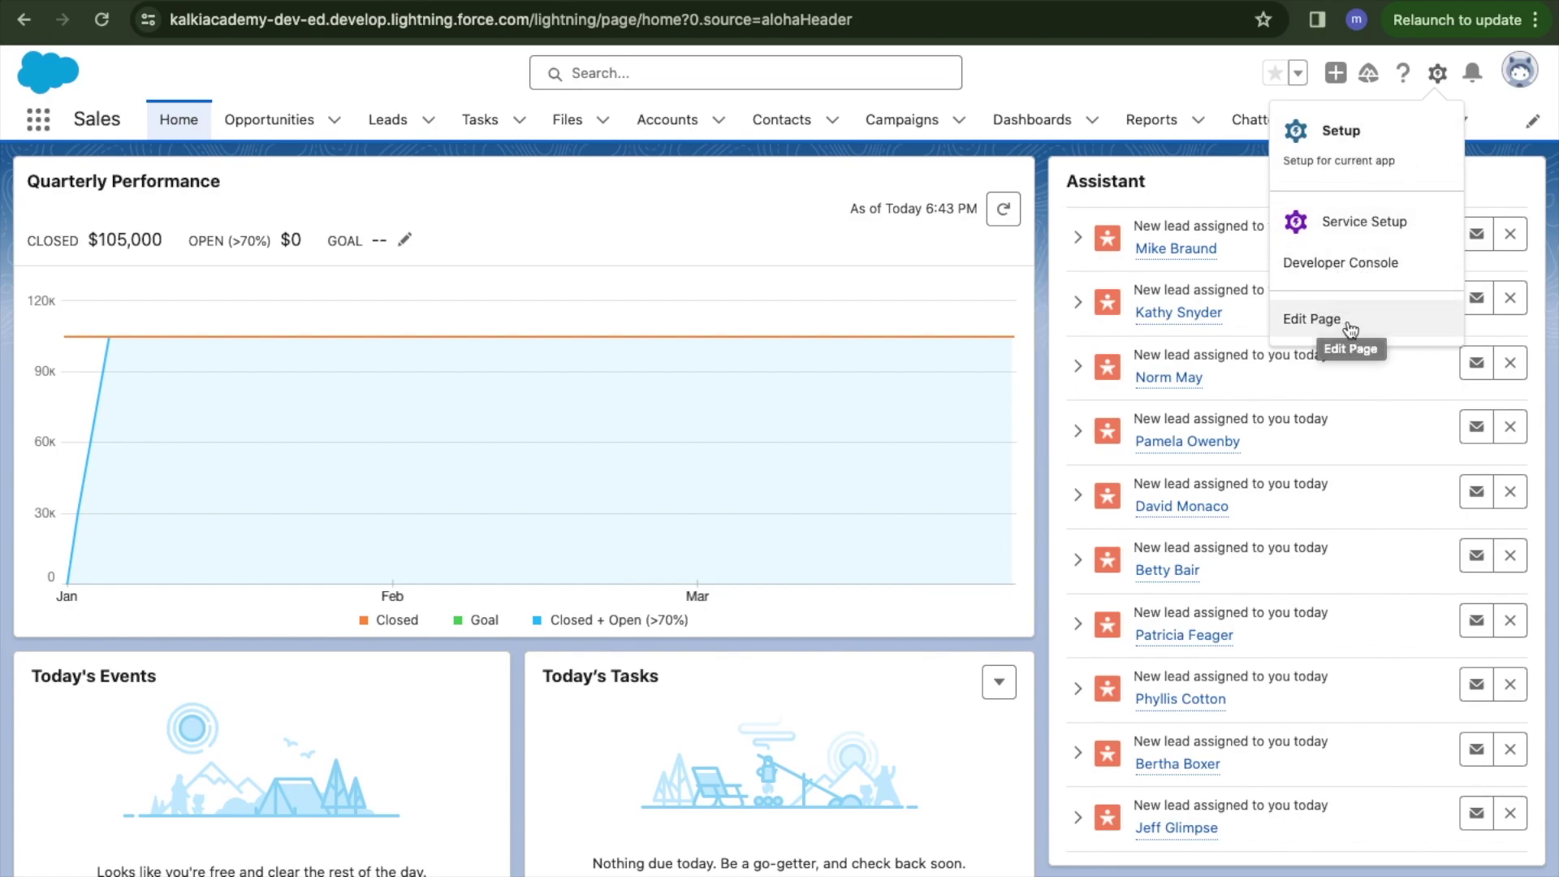
pyautogui.click(1356, 148)
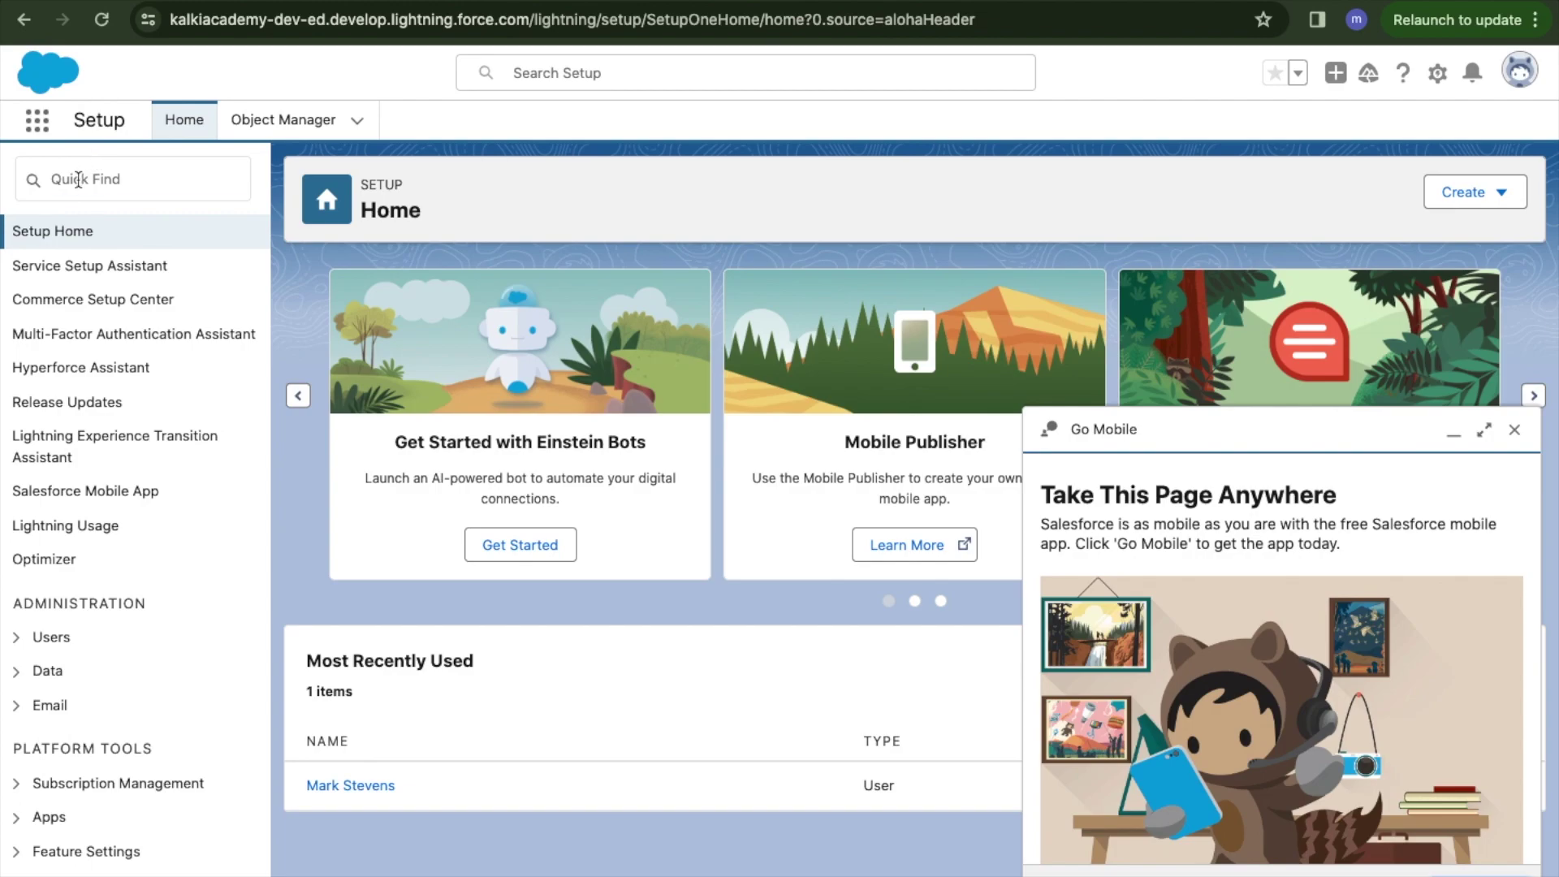
pyautogui.click(75, 179)
pyautogui.write('profiles')
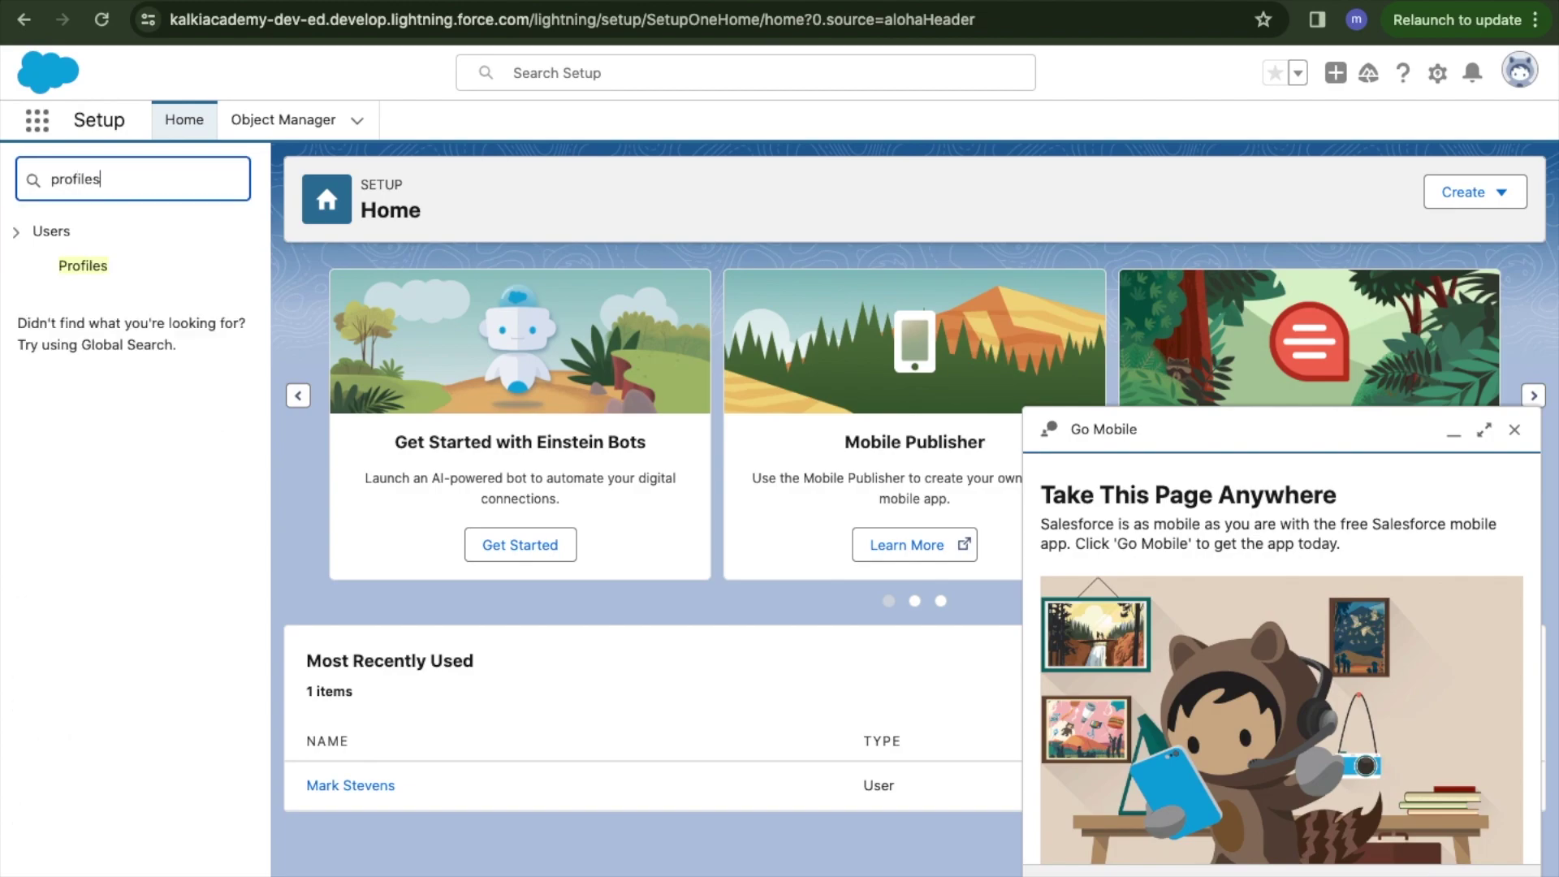
pyautogui.doubleClick(88, 179)
pyautogui.write('users')
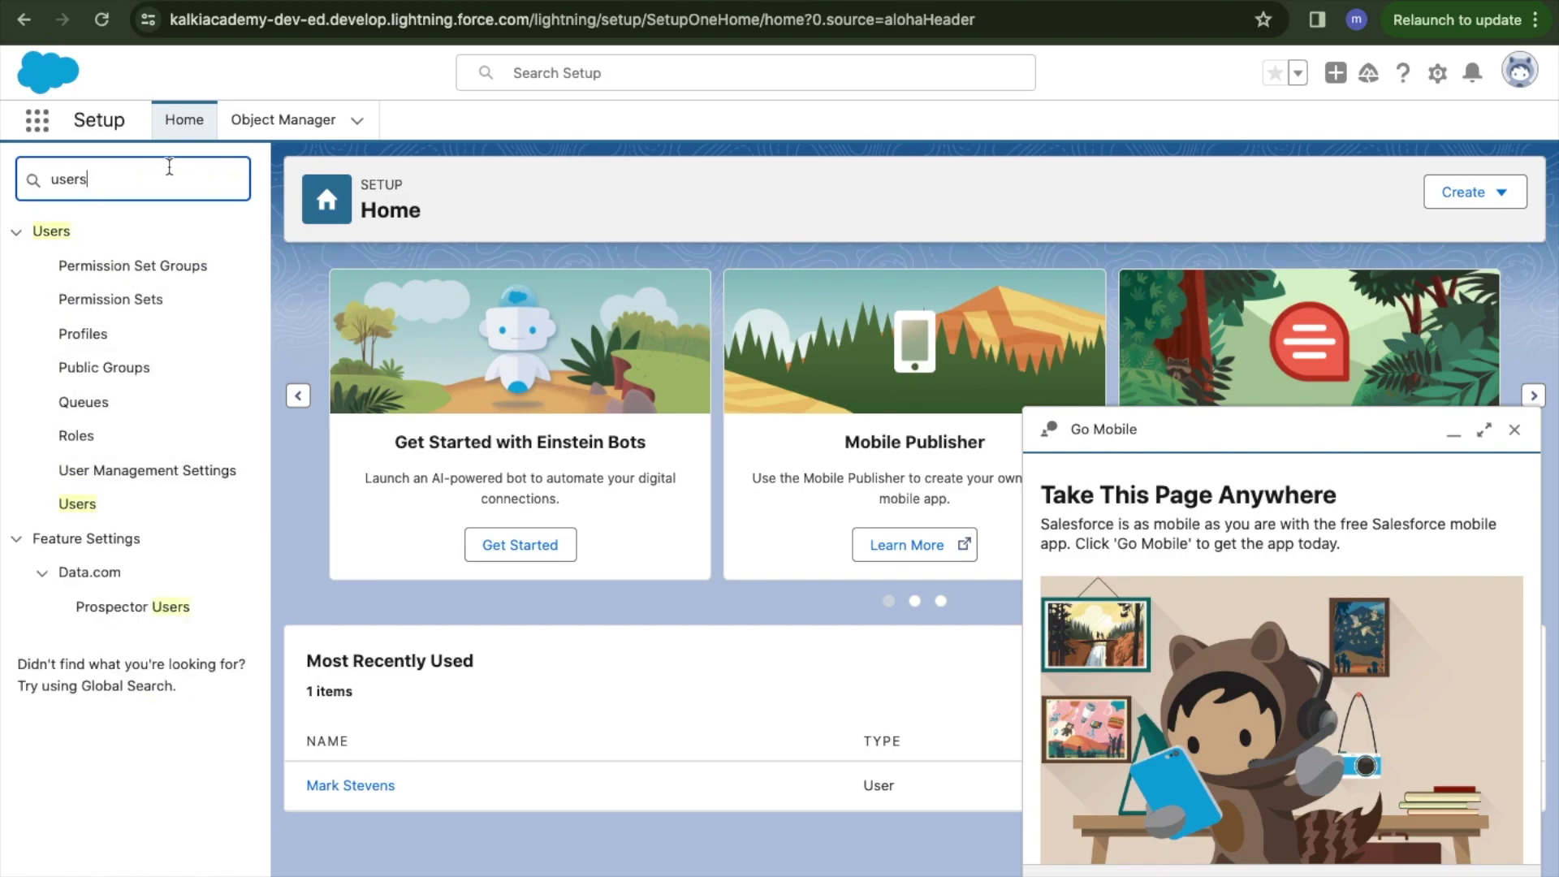
pyautogui.click(280, 123)
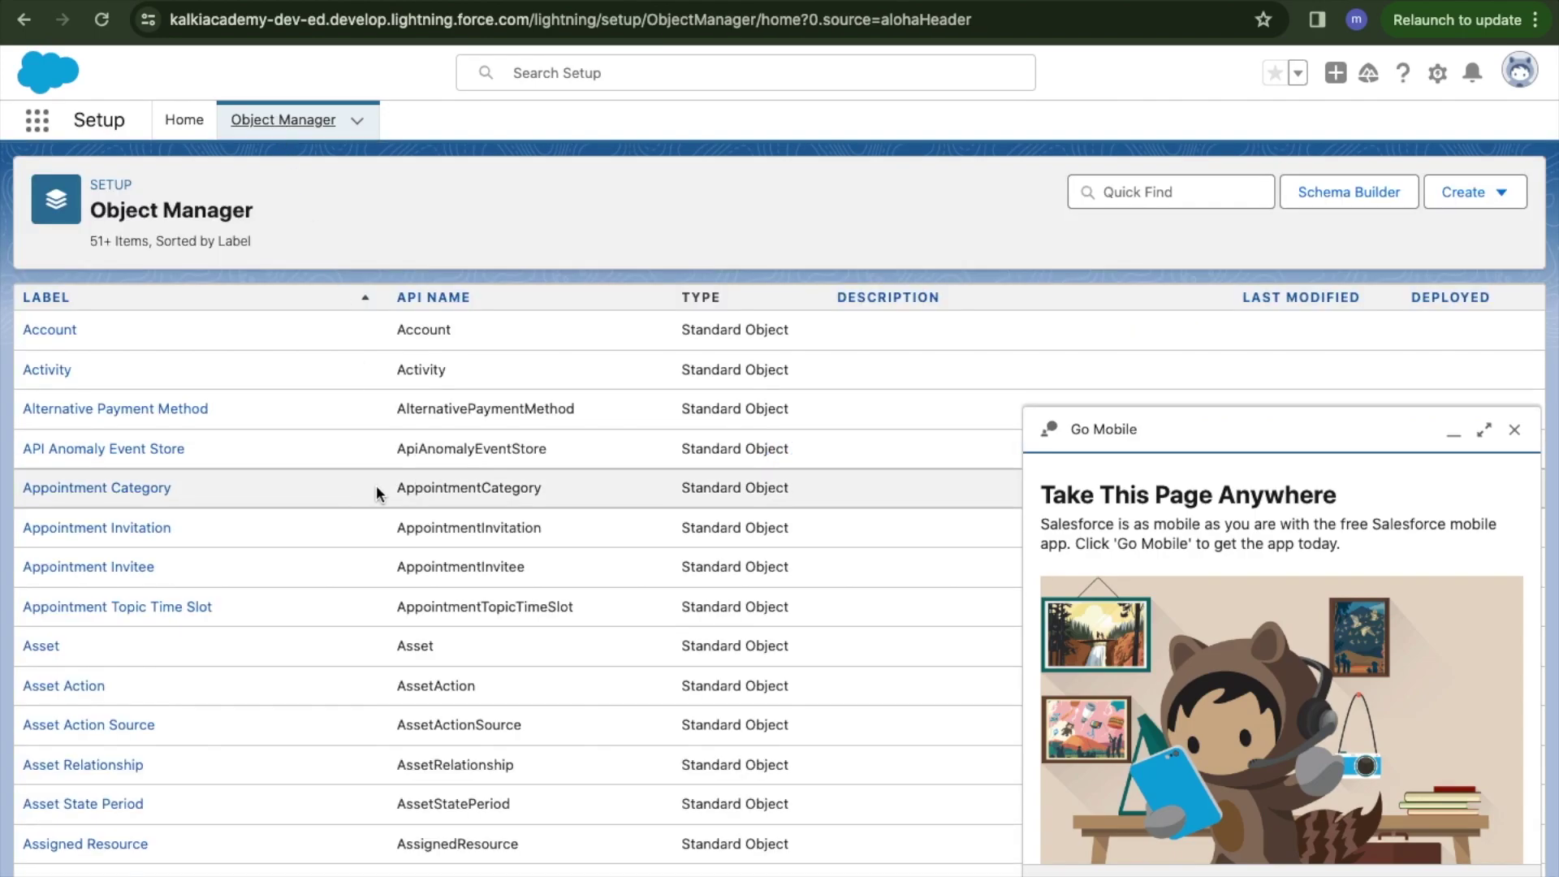
pyautogui.click(184, 120)
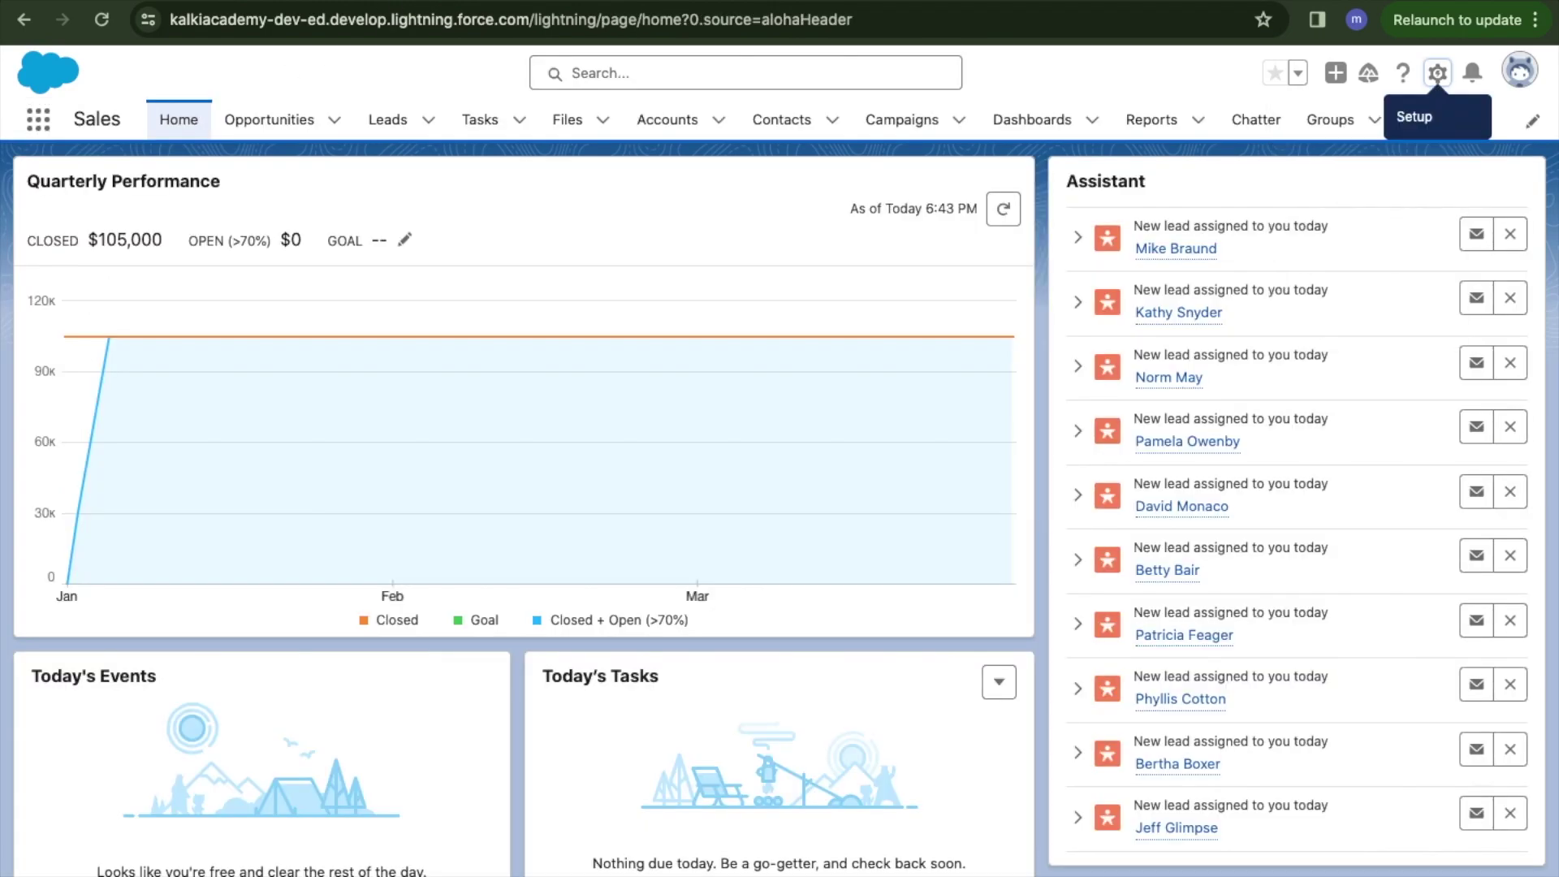
# Open the Developer Console from the gear menu in a new tab and show its Query Editor.
pyautogui.click(1439, 75)
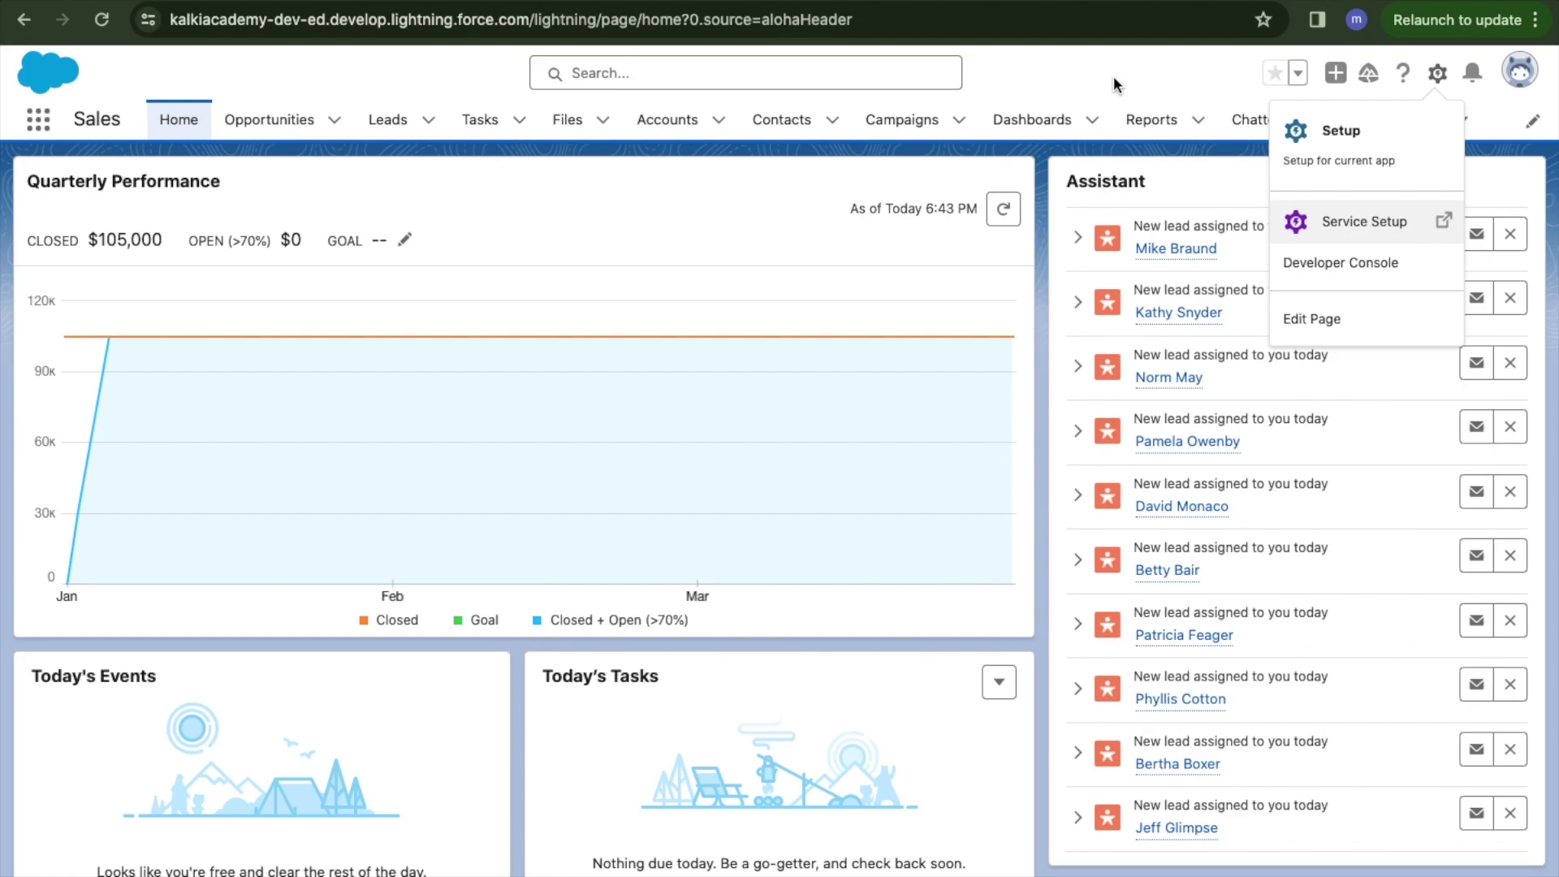
pyautogui.rightClick(1336, 266)
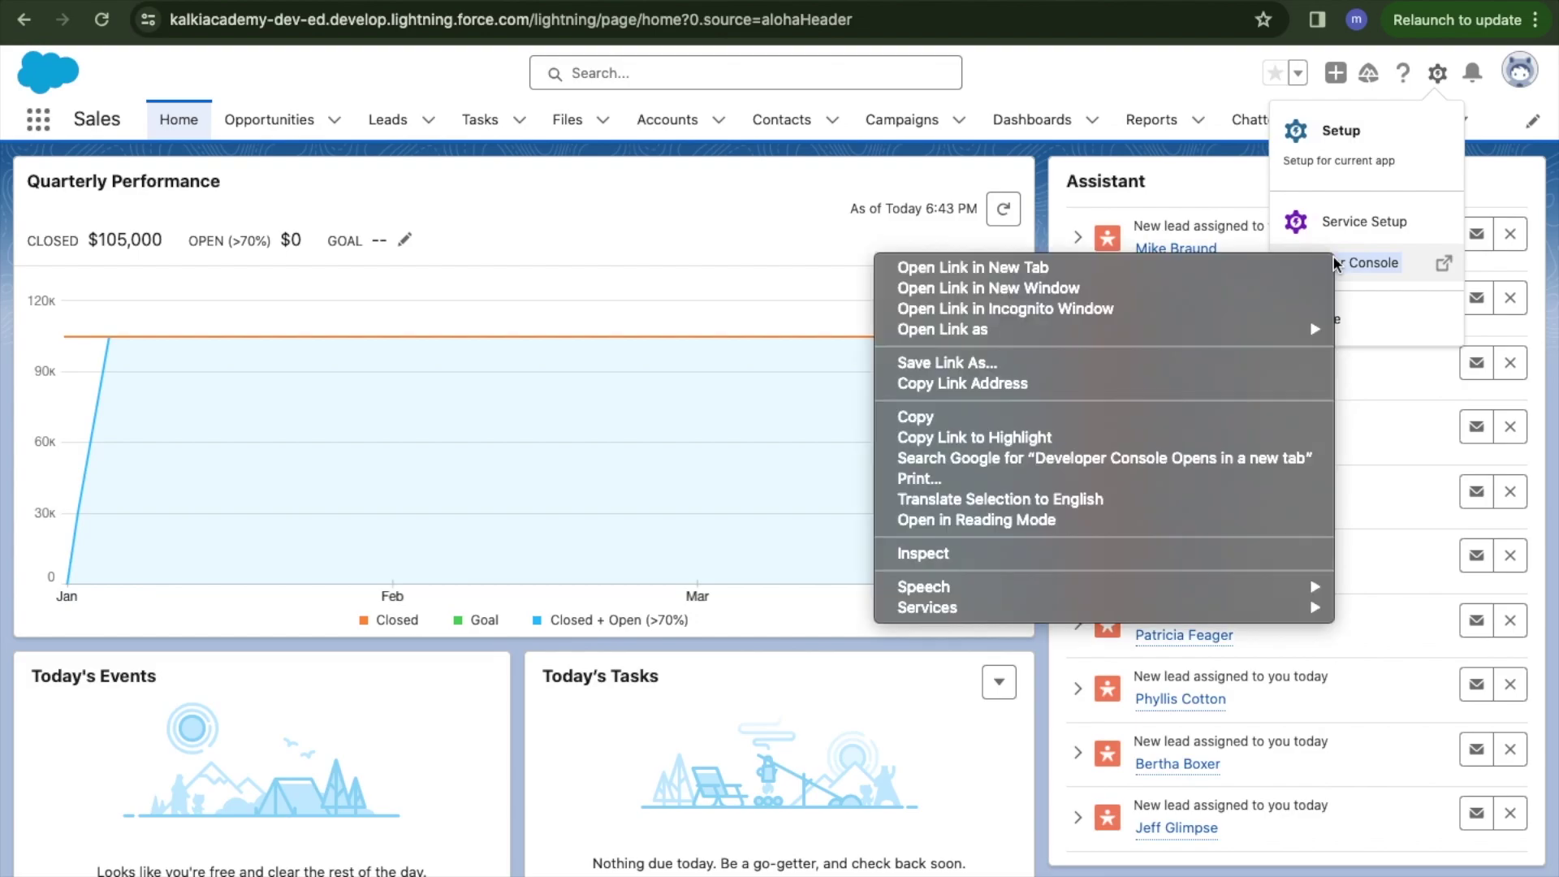
pyautogui.click(1269, 261)
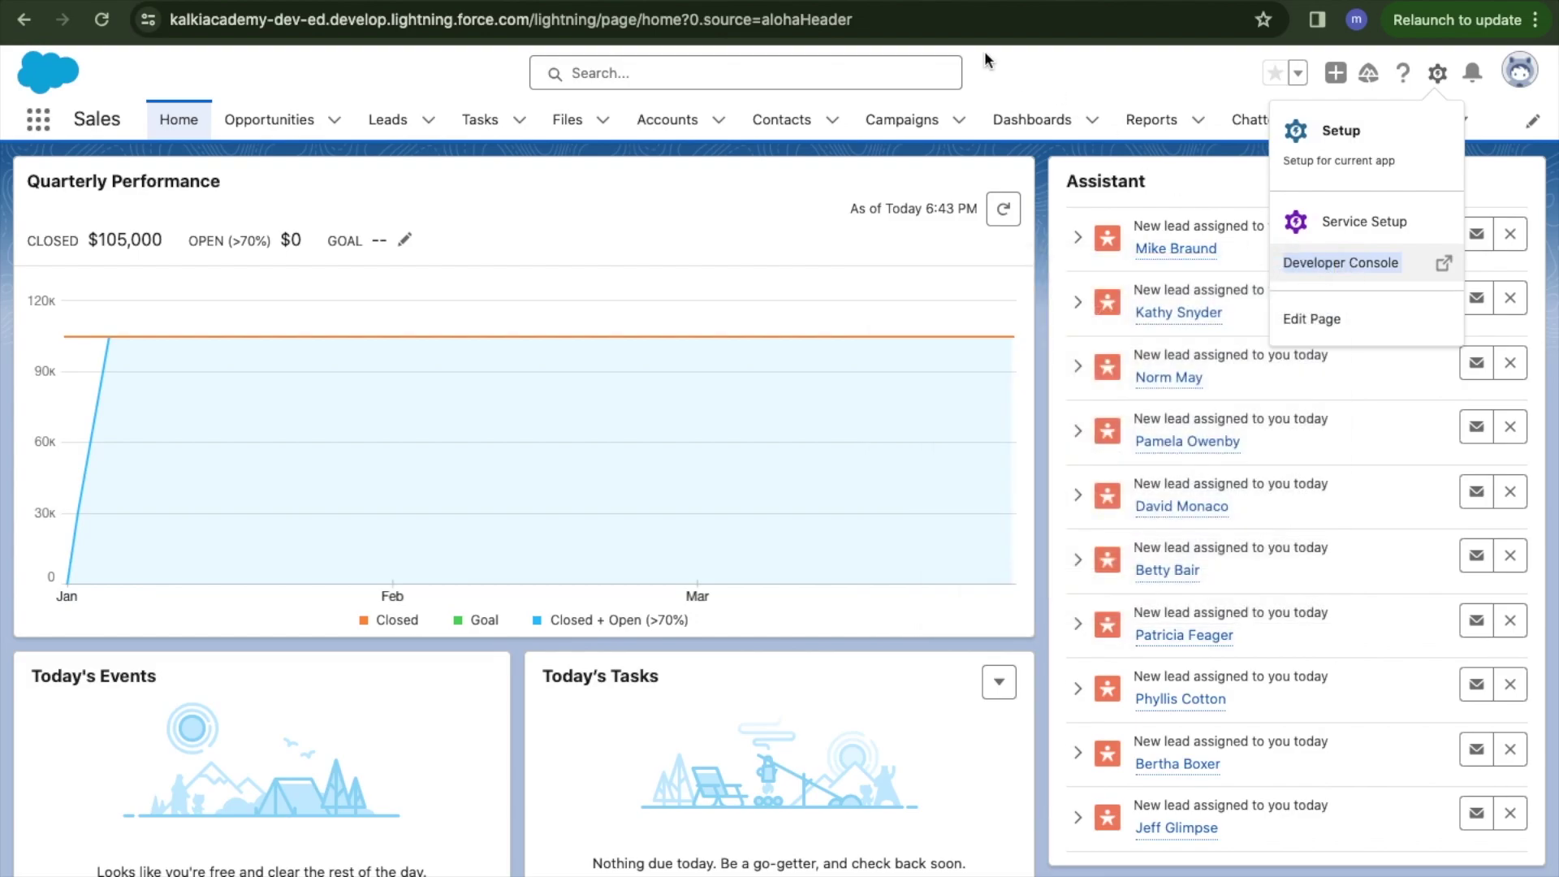
pyautogui.hotkey('ctrl', 'Tab')
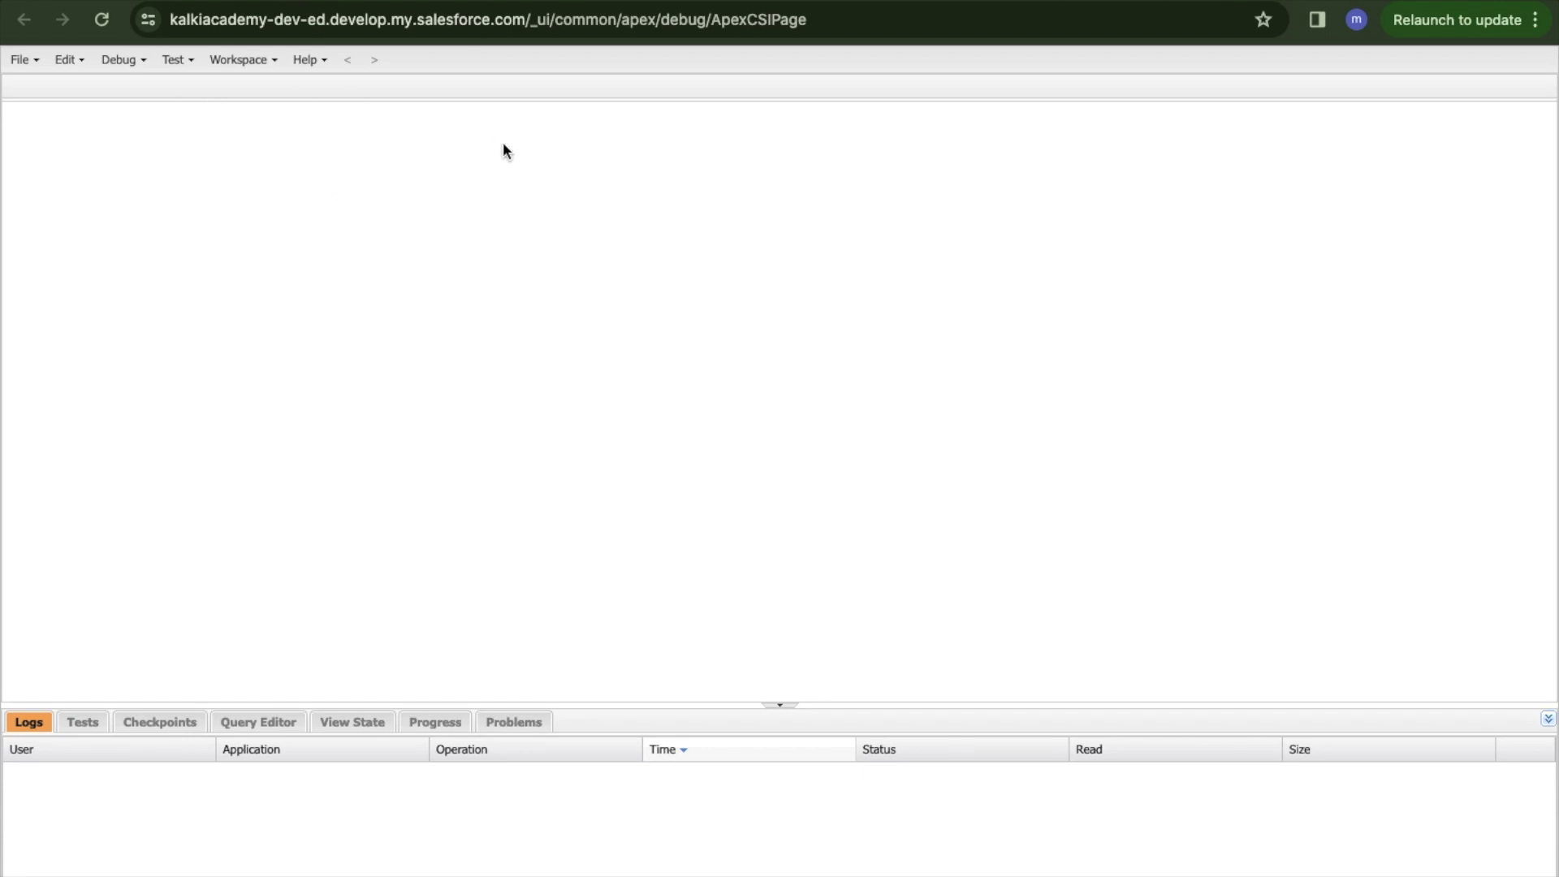
pyautogui.click(270, 721)
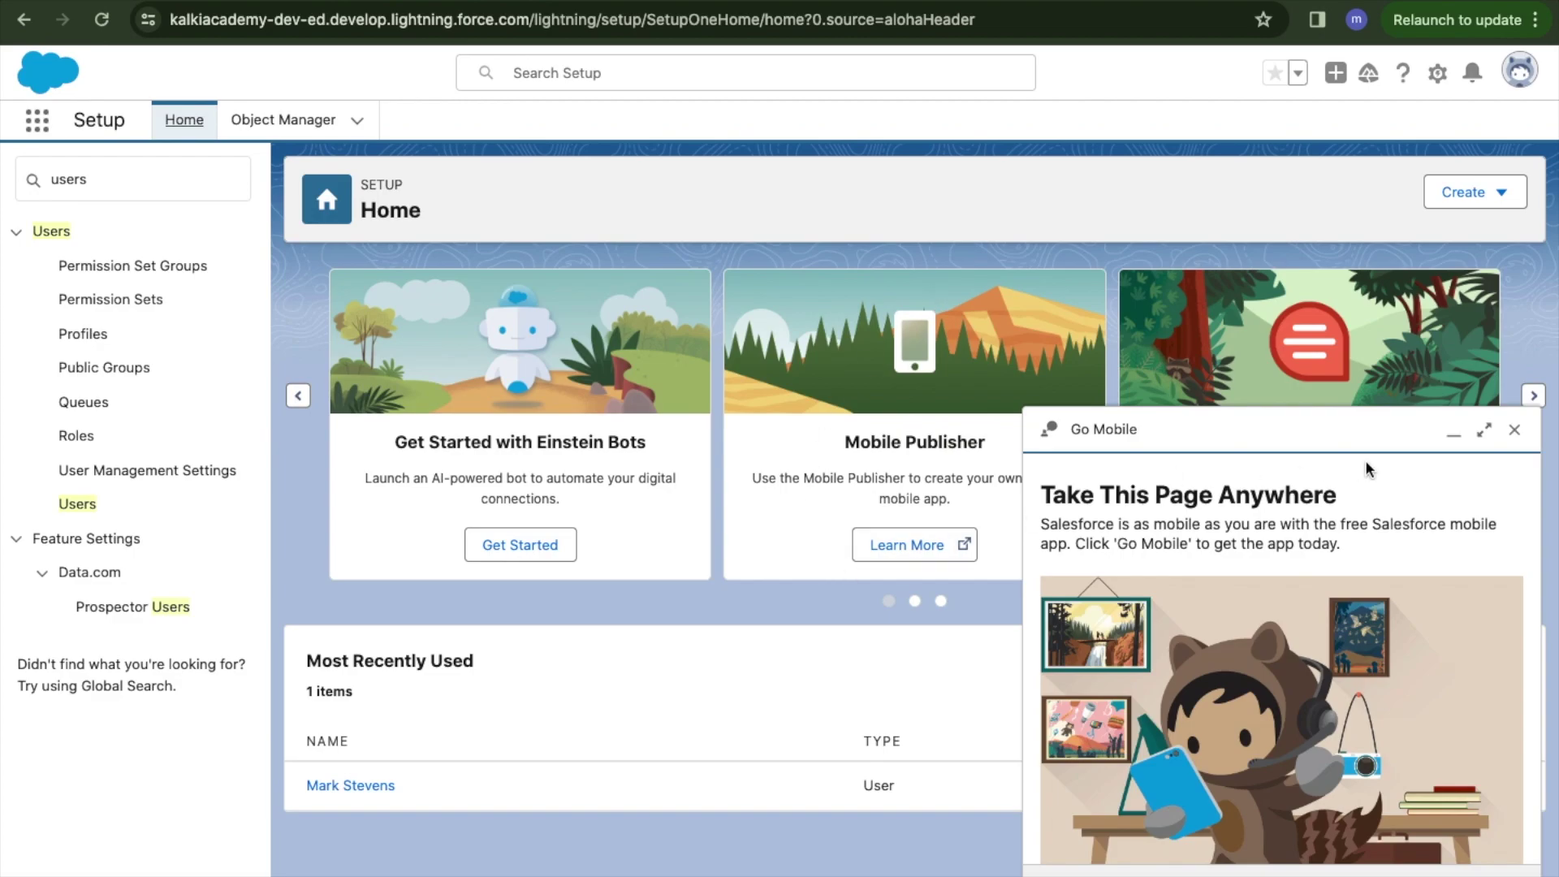
# Dismiss the Go Mobile panel and launch the Sales app from the App Launcher.
pyautogui.click(1514, 432)
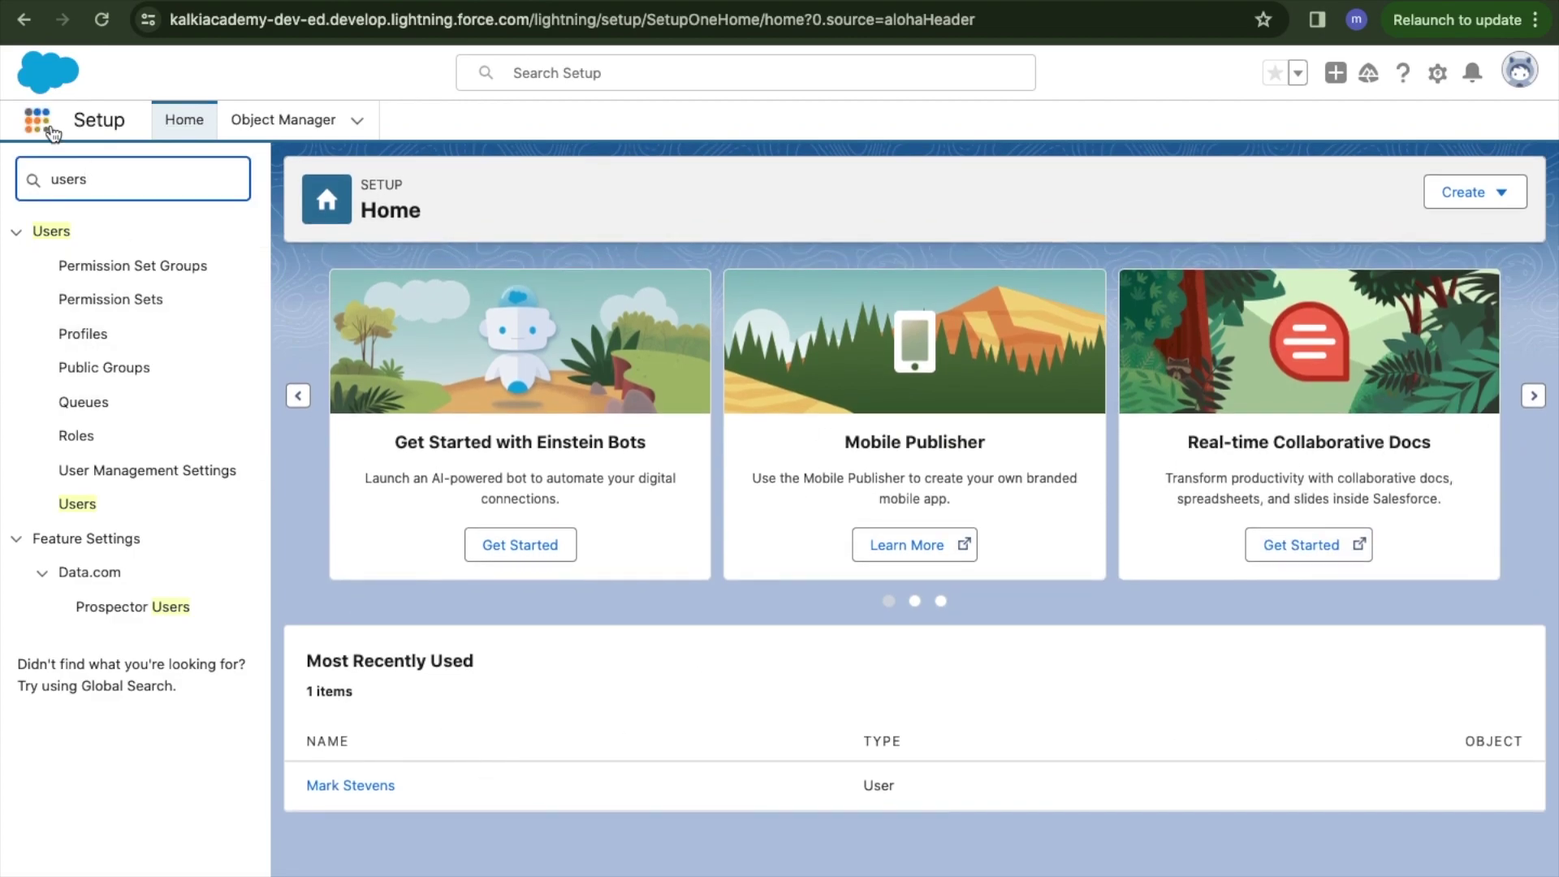
pyautogui.click(38, 123)
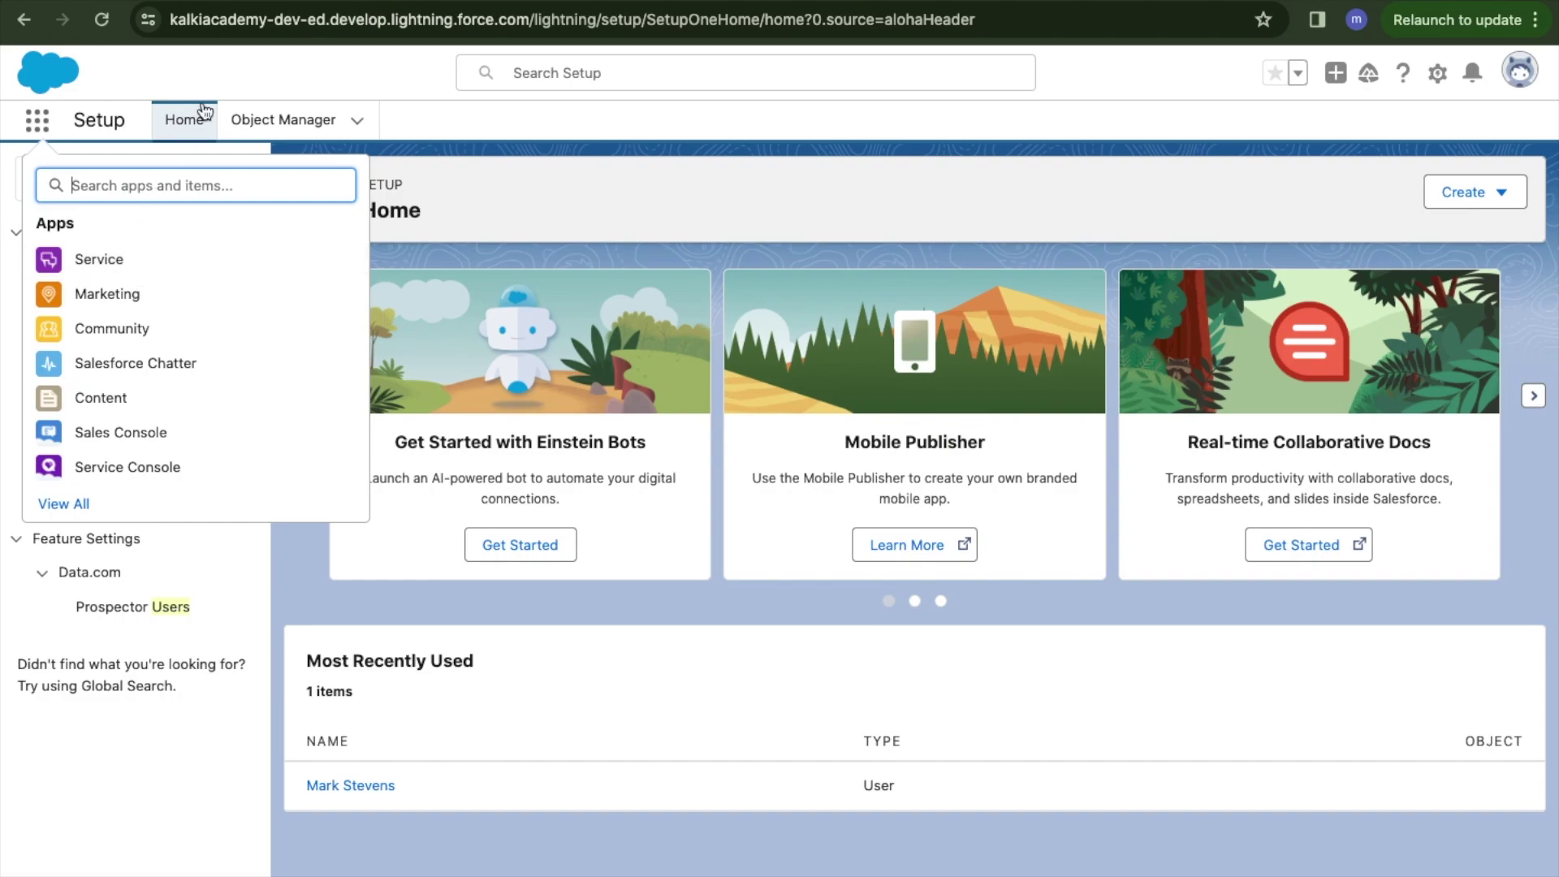
pyautogui.press('Escape')
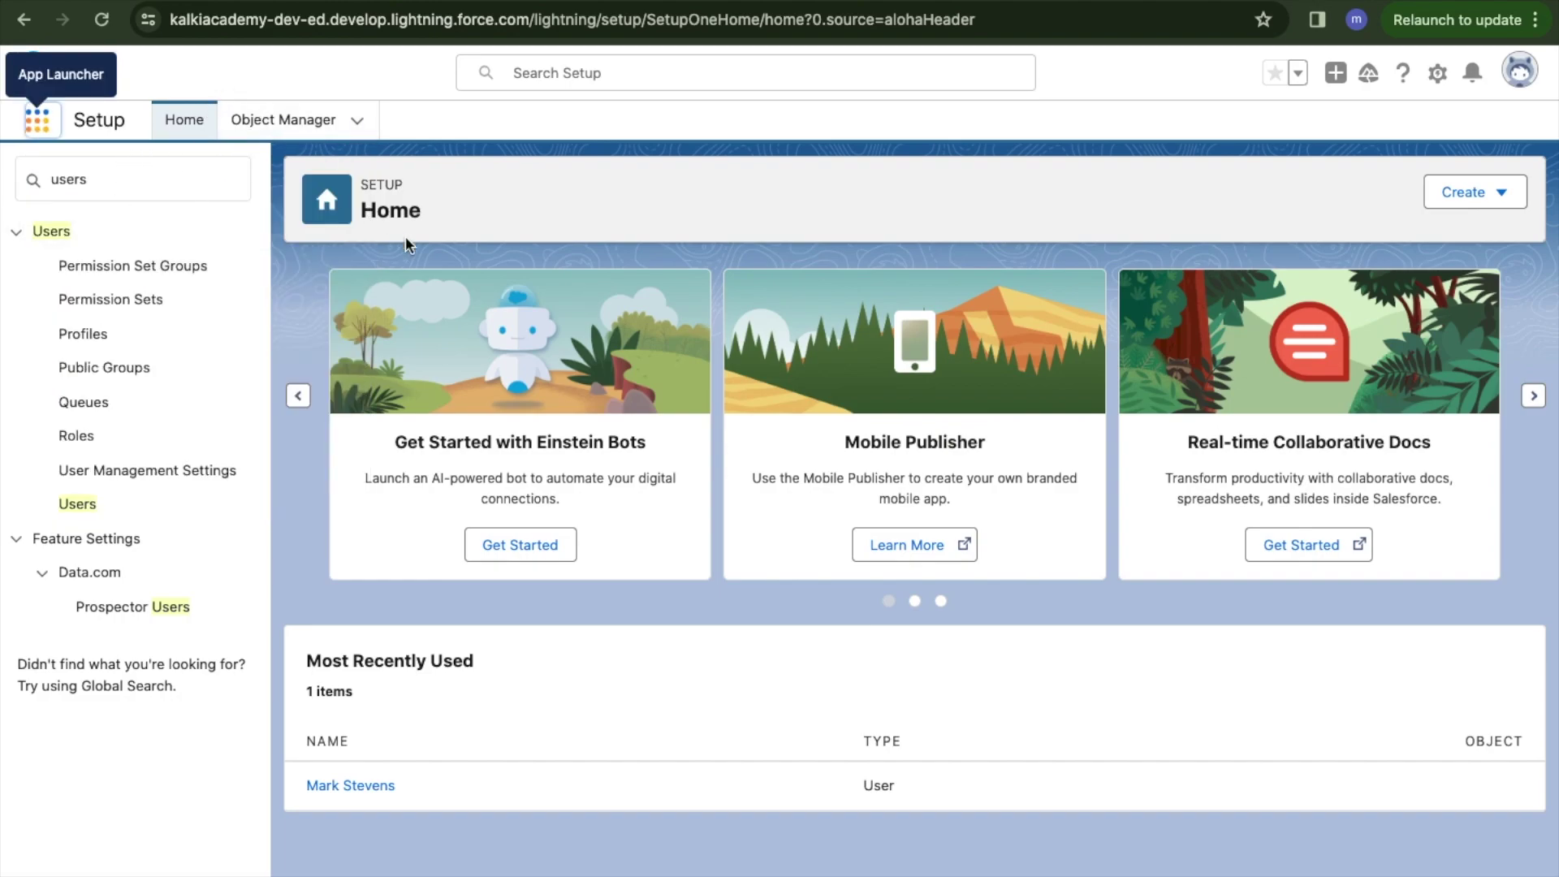
pyautogui.click(38, 124)
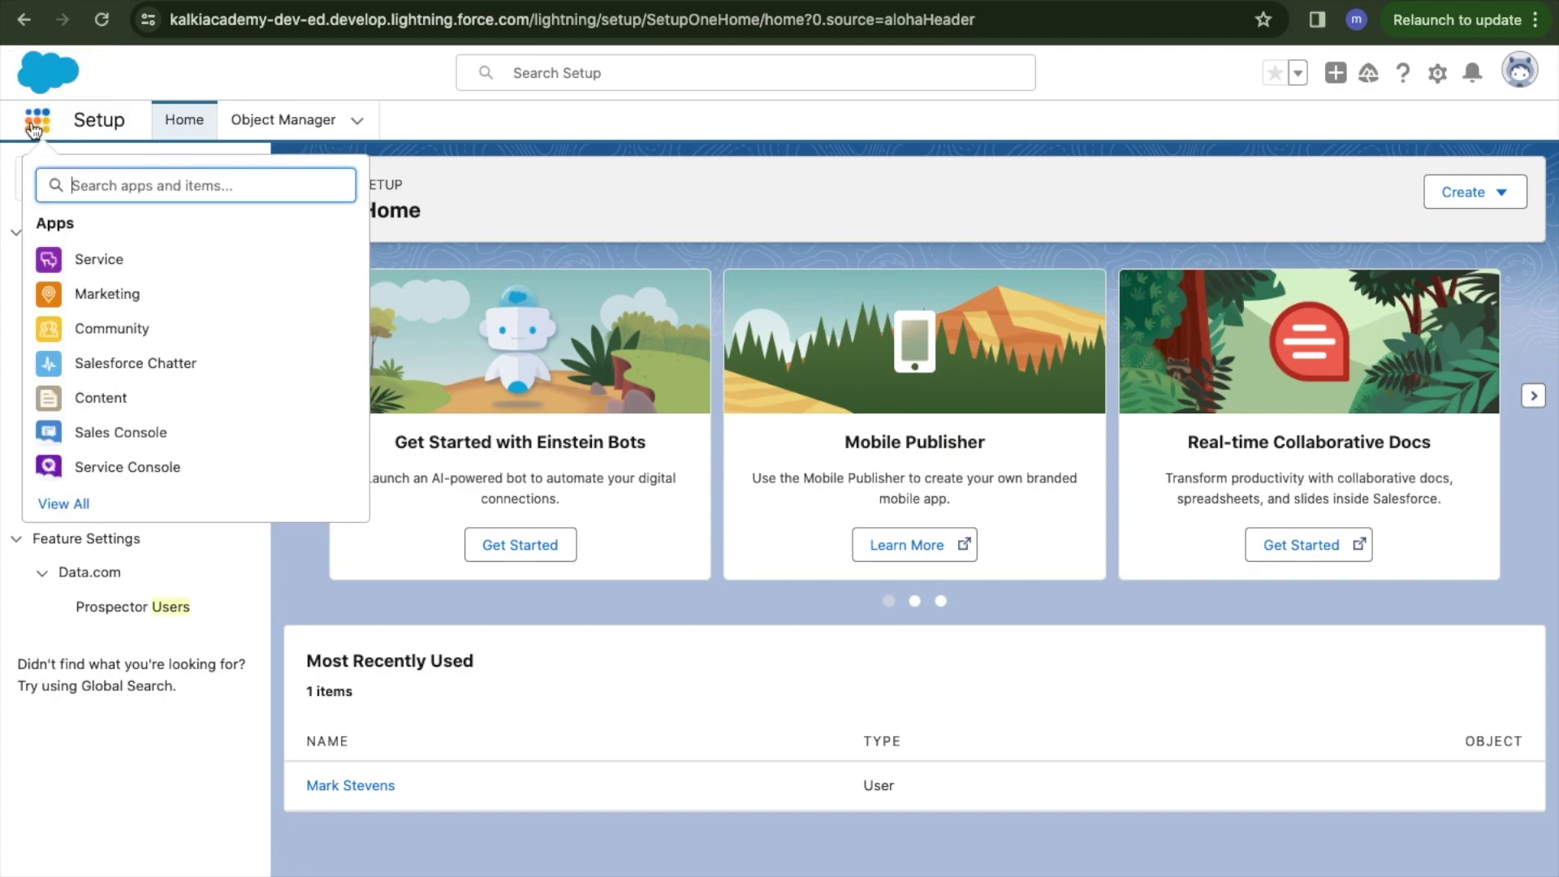
pyautogui.press('Escape')
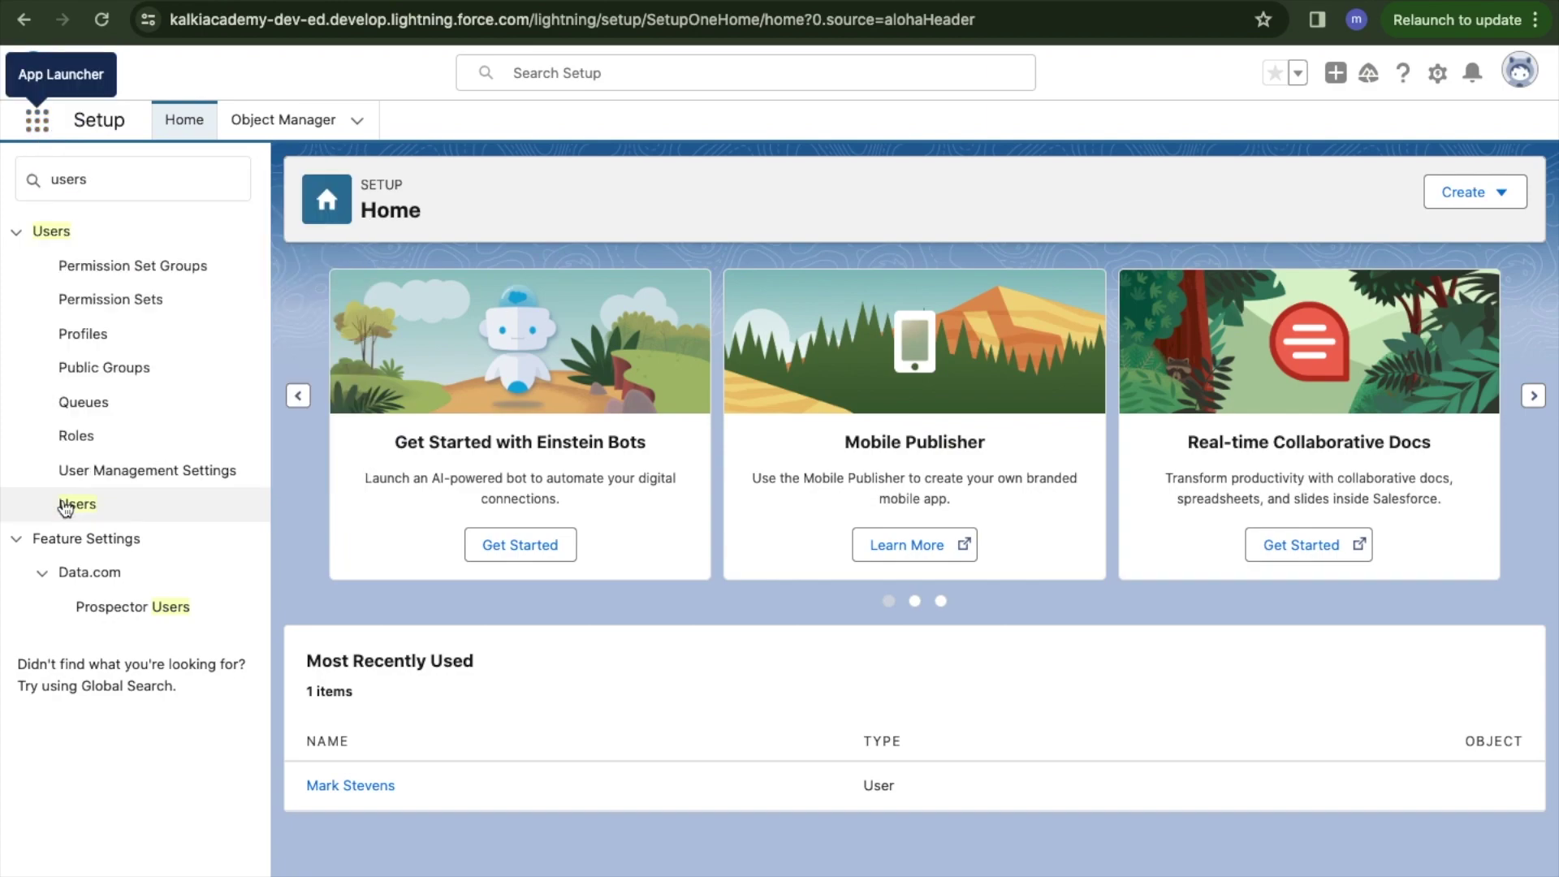
pyautogui.click(37, 119)
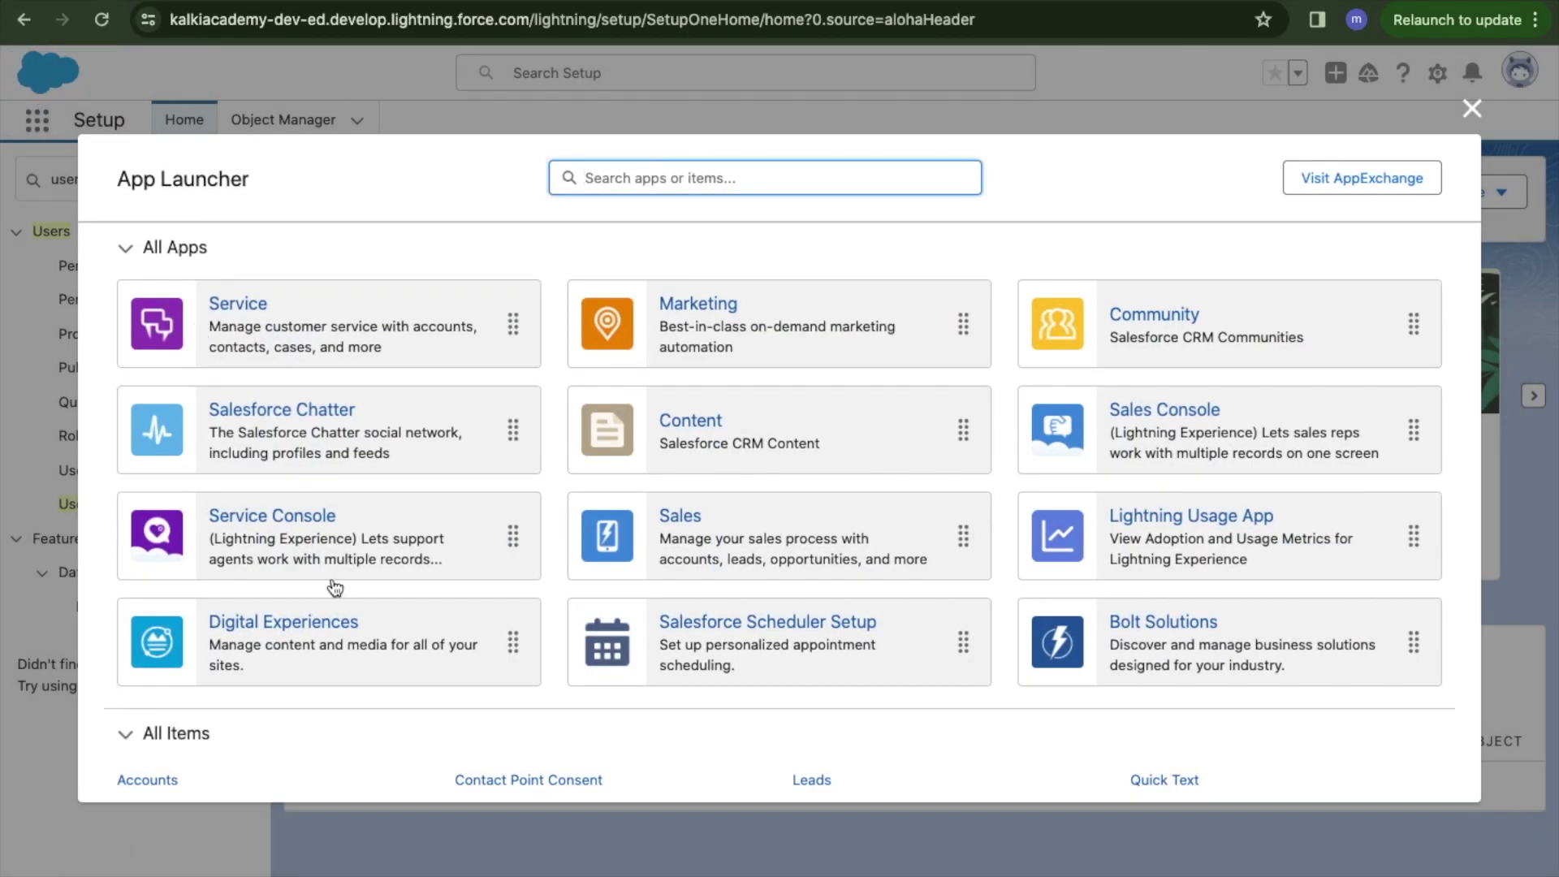
pyautogui.scroll(-1, 337, 641)
pyautogui.click(727, 468)
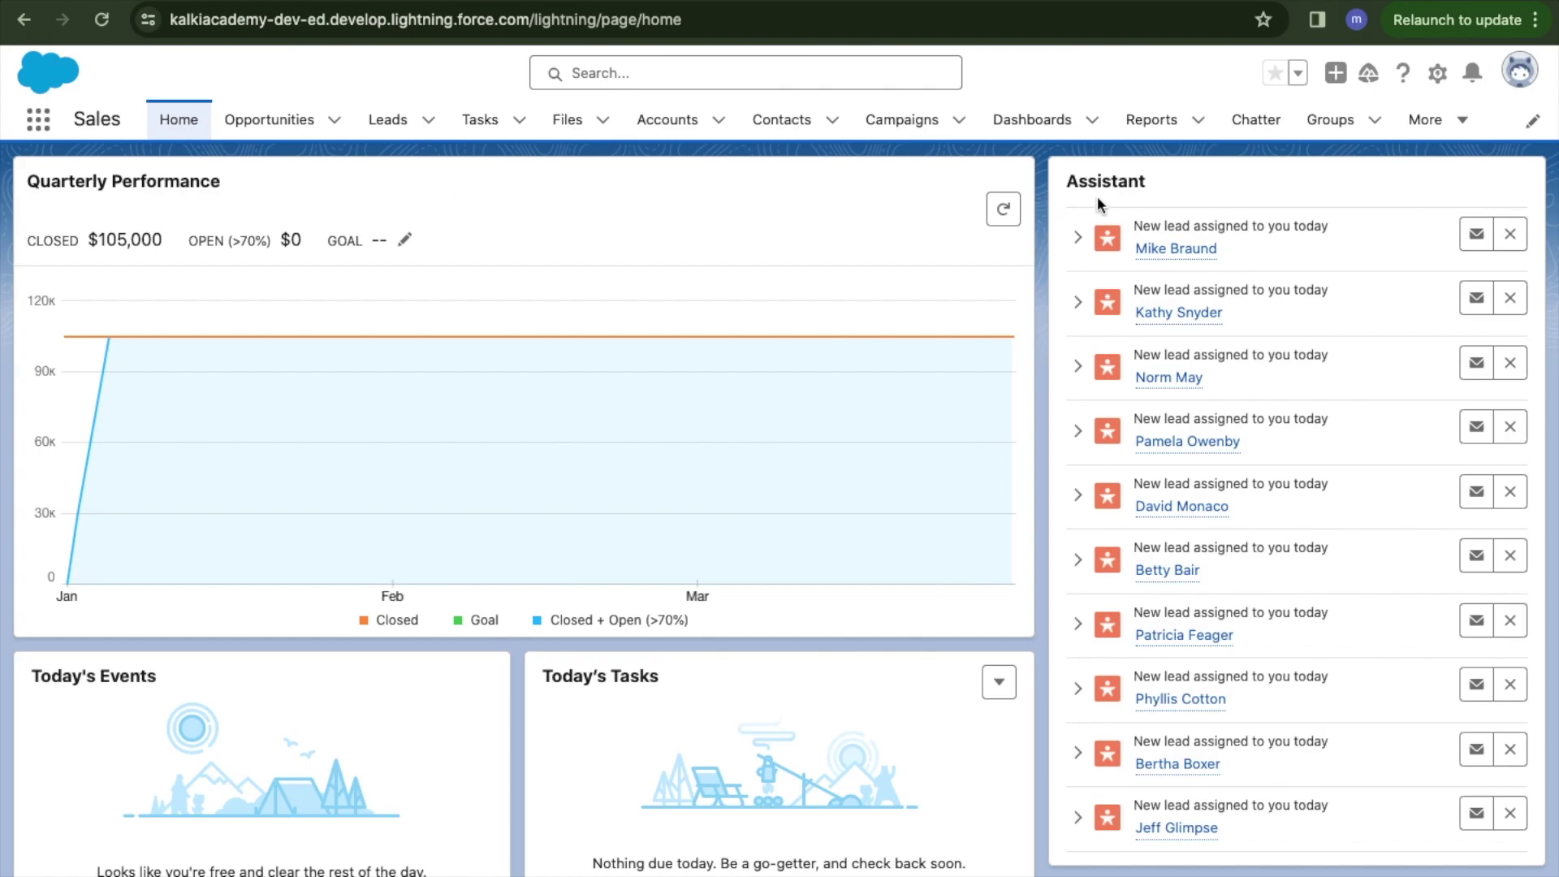
# Scroll down and back up the Sales home page to review its cards.
pyautogui.scroll(-3, 1087, 486)
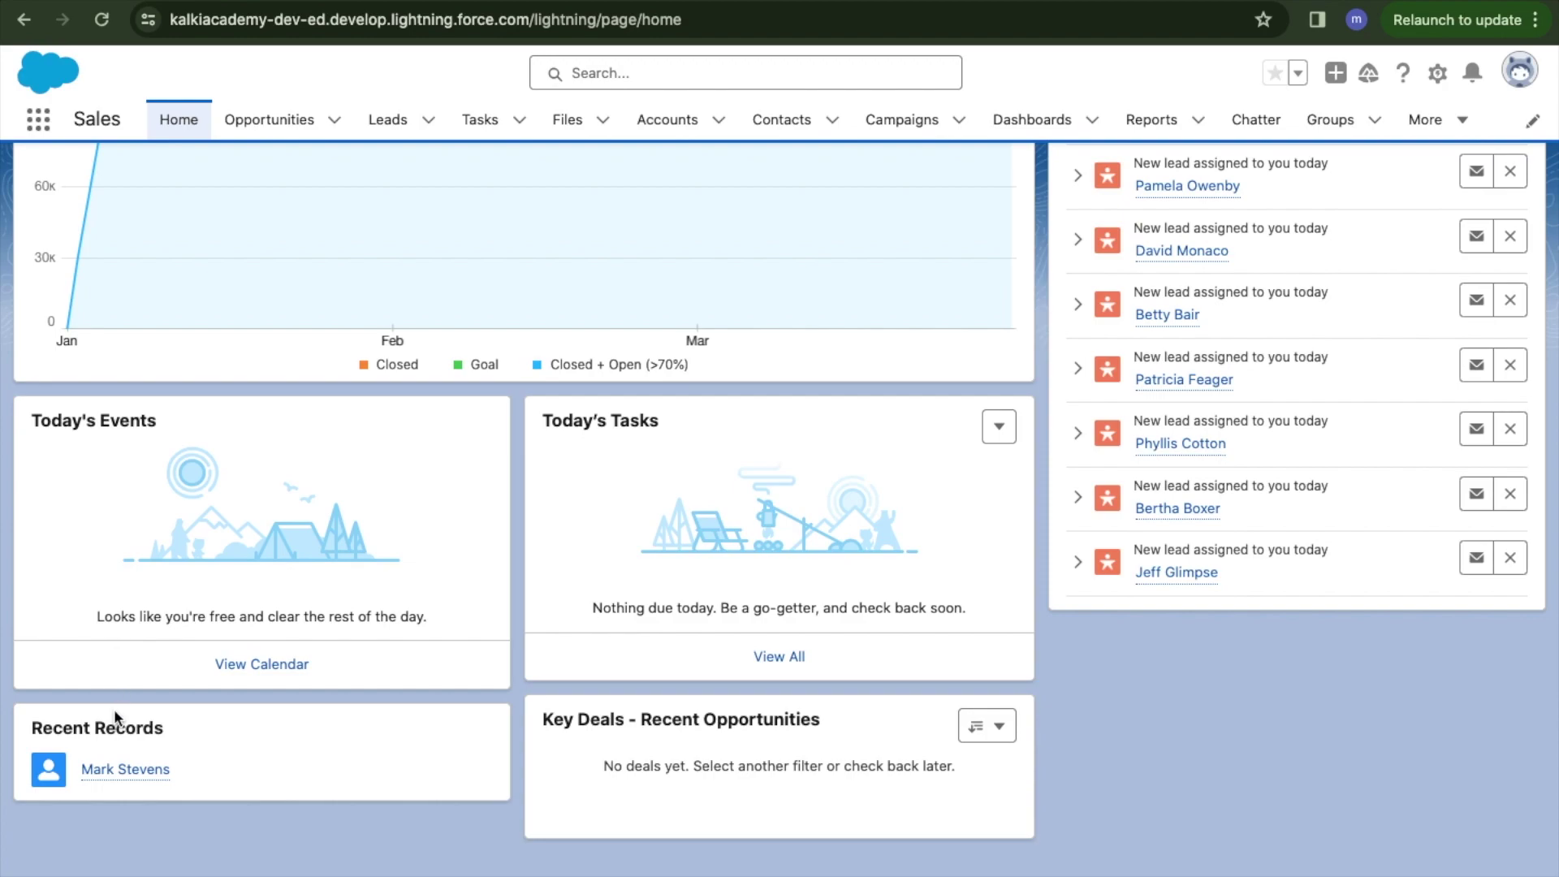
pyautogui.scroll(1, 590, 714)
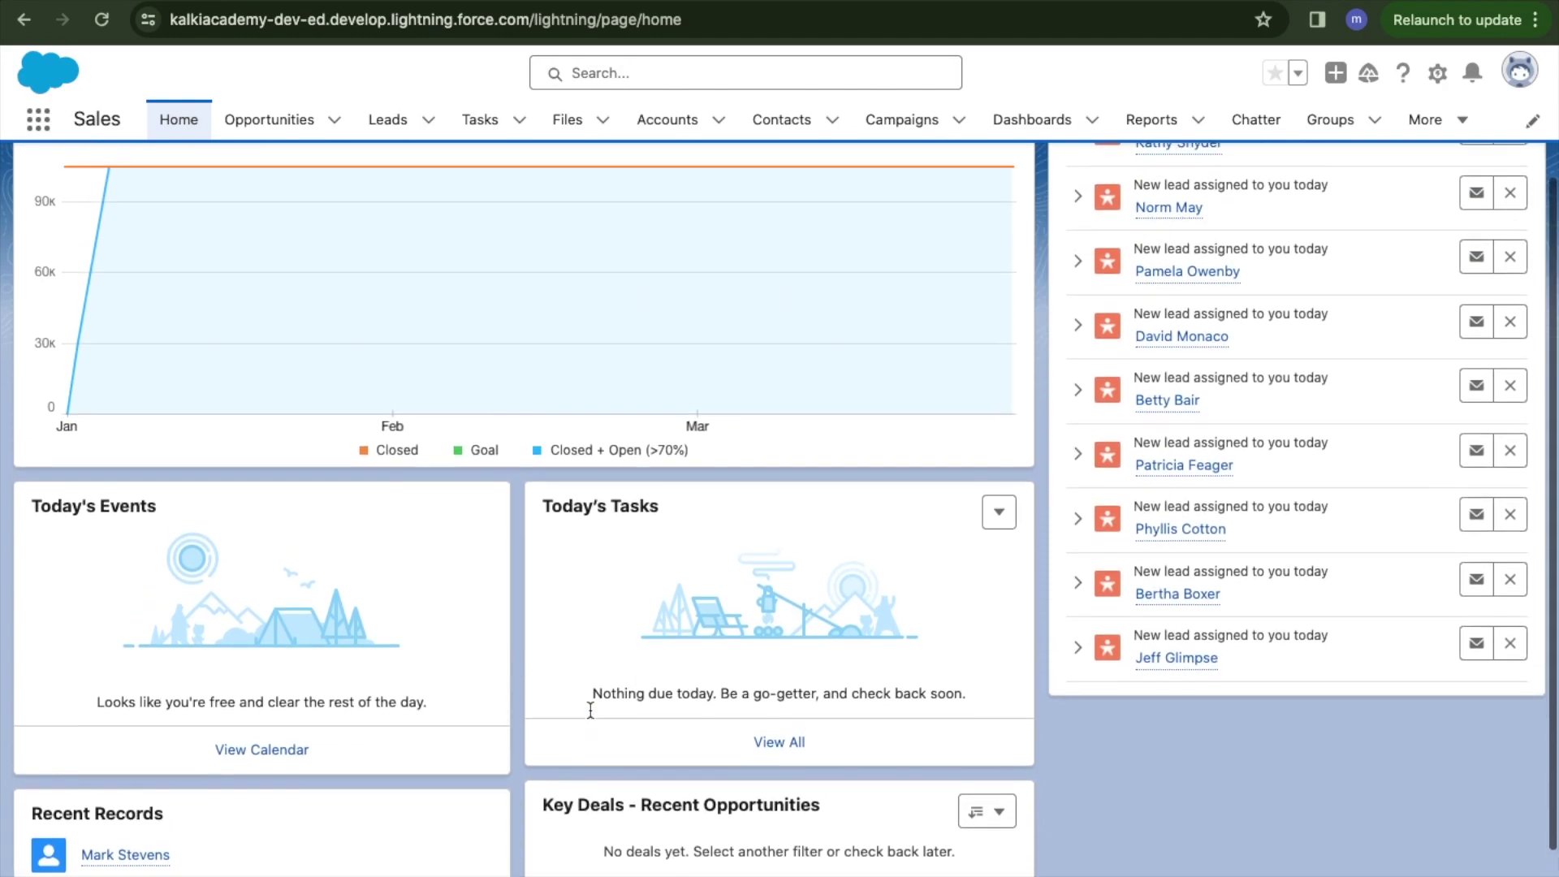
pyautogui.scroll(2, 591, 711)
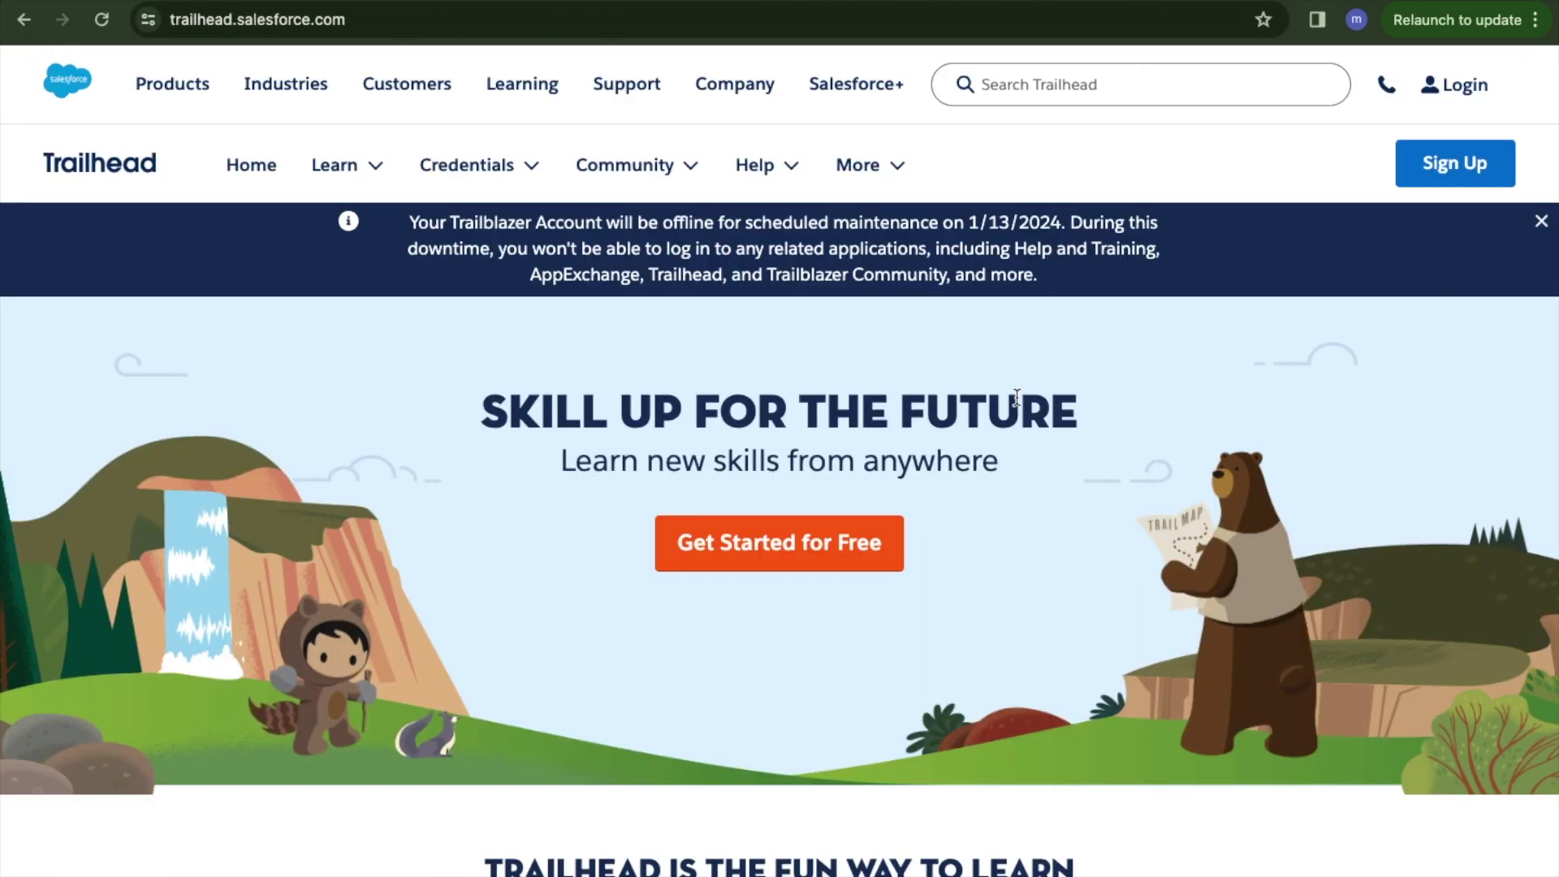
# Explore Trailhead's login options, then go back to the Setup home page.
pyautogui.click(389, 24)
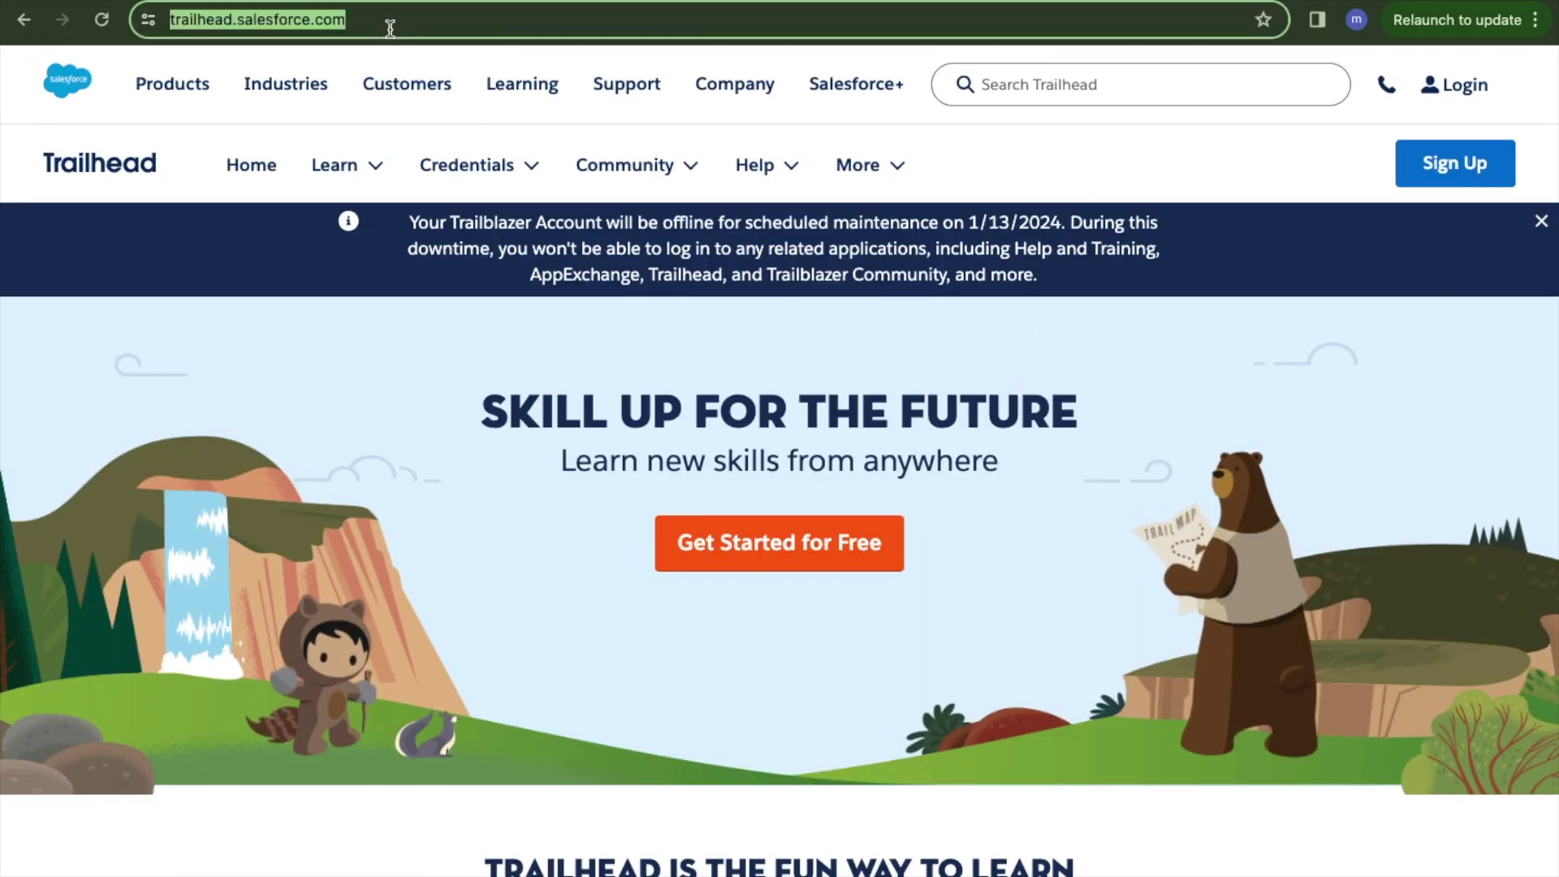
pyautogui.click(418, 18)
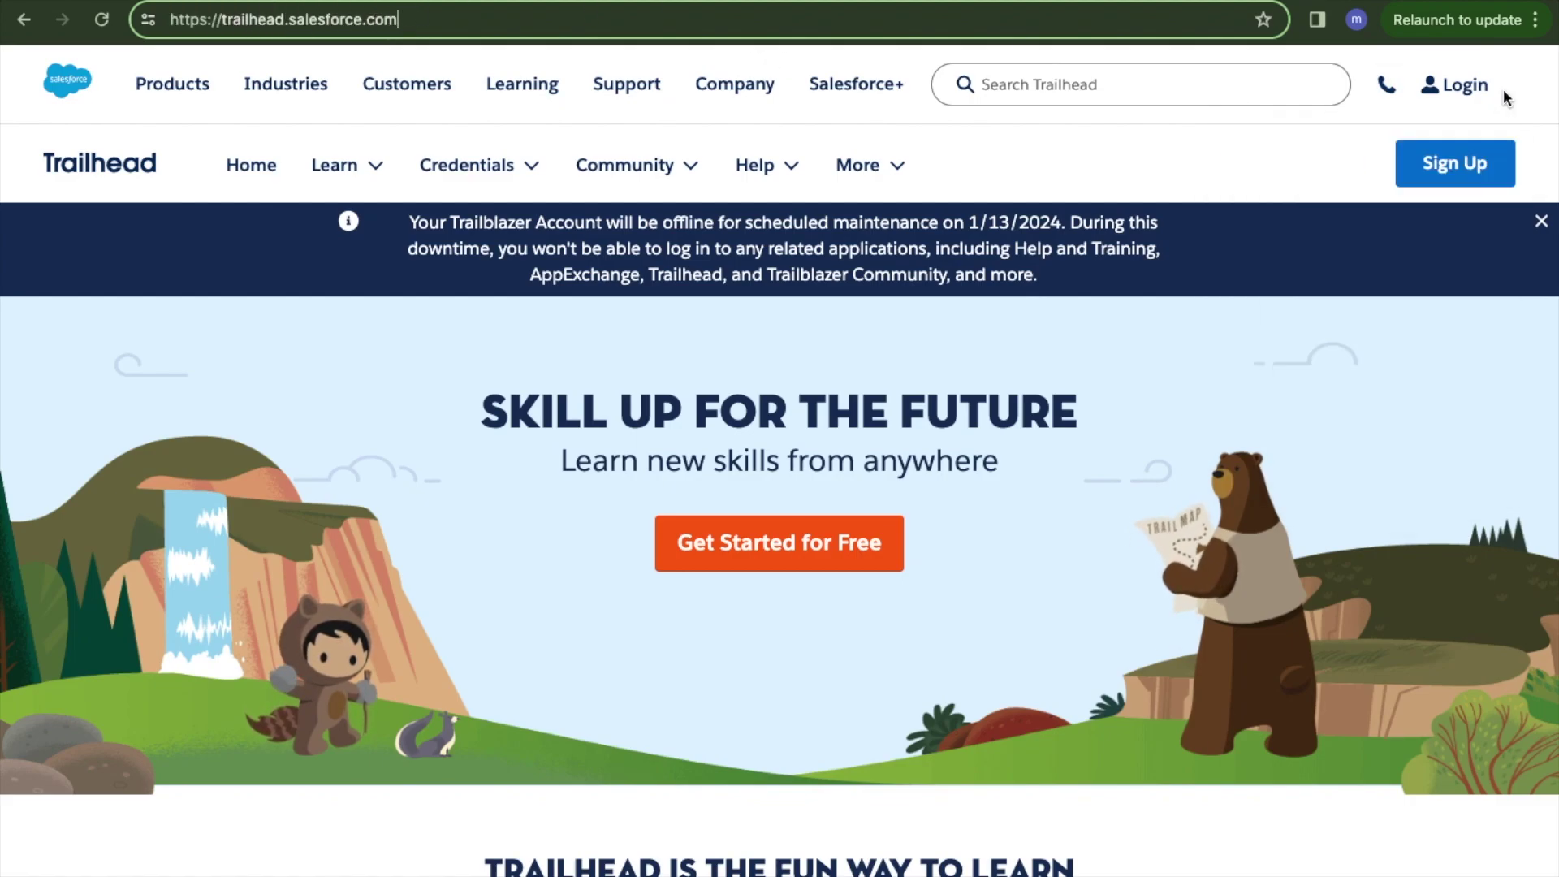
pyautogui.click(1455, 84)
pyautogui.click(907, 370)
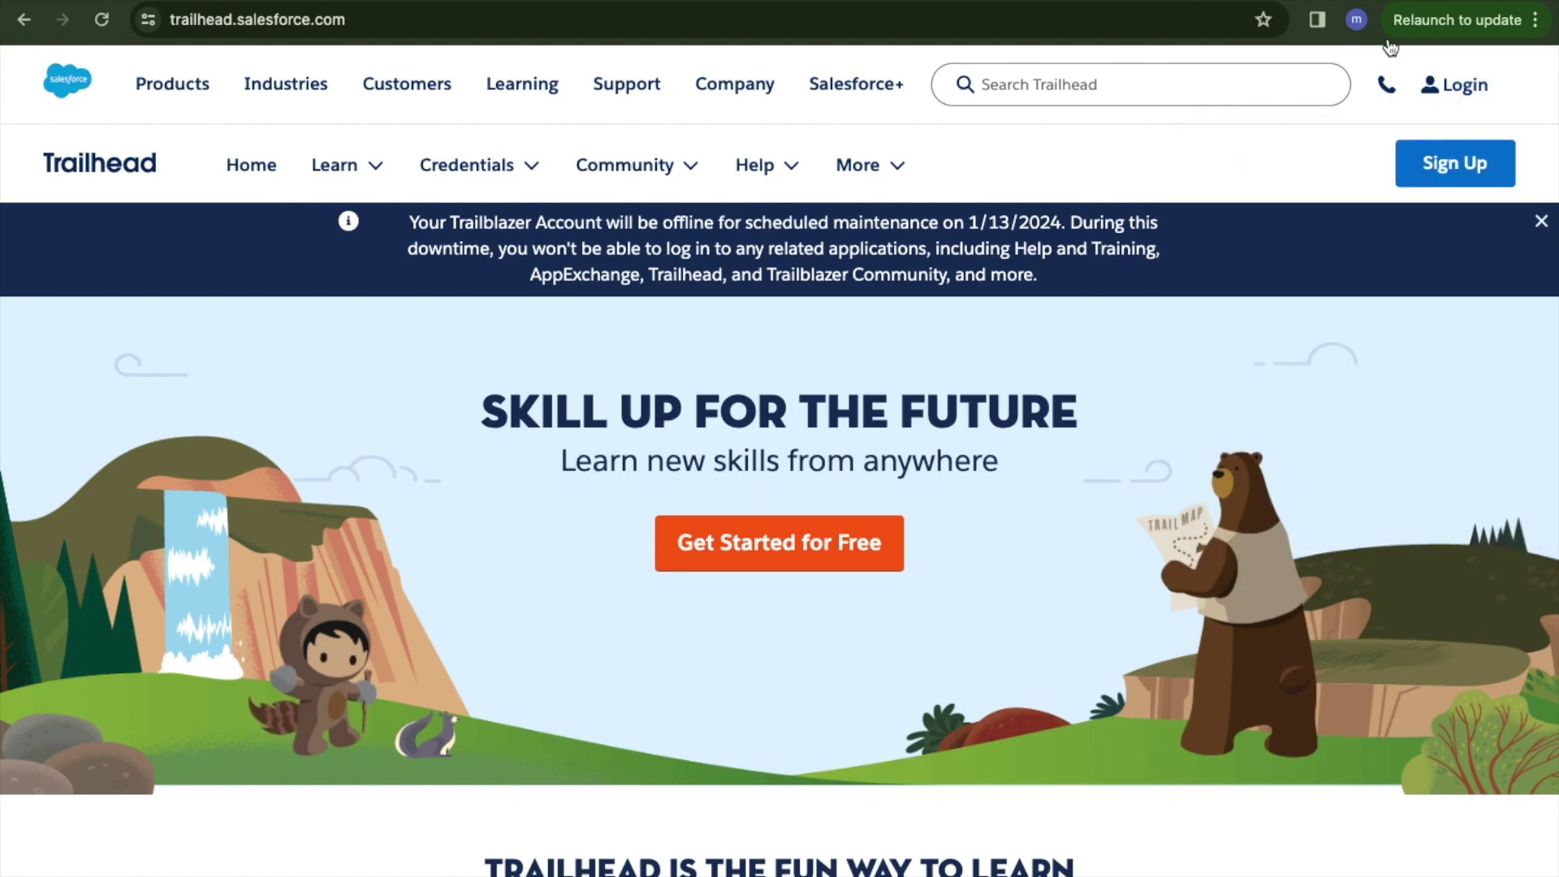
pyautogui.click(1429, 84)
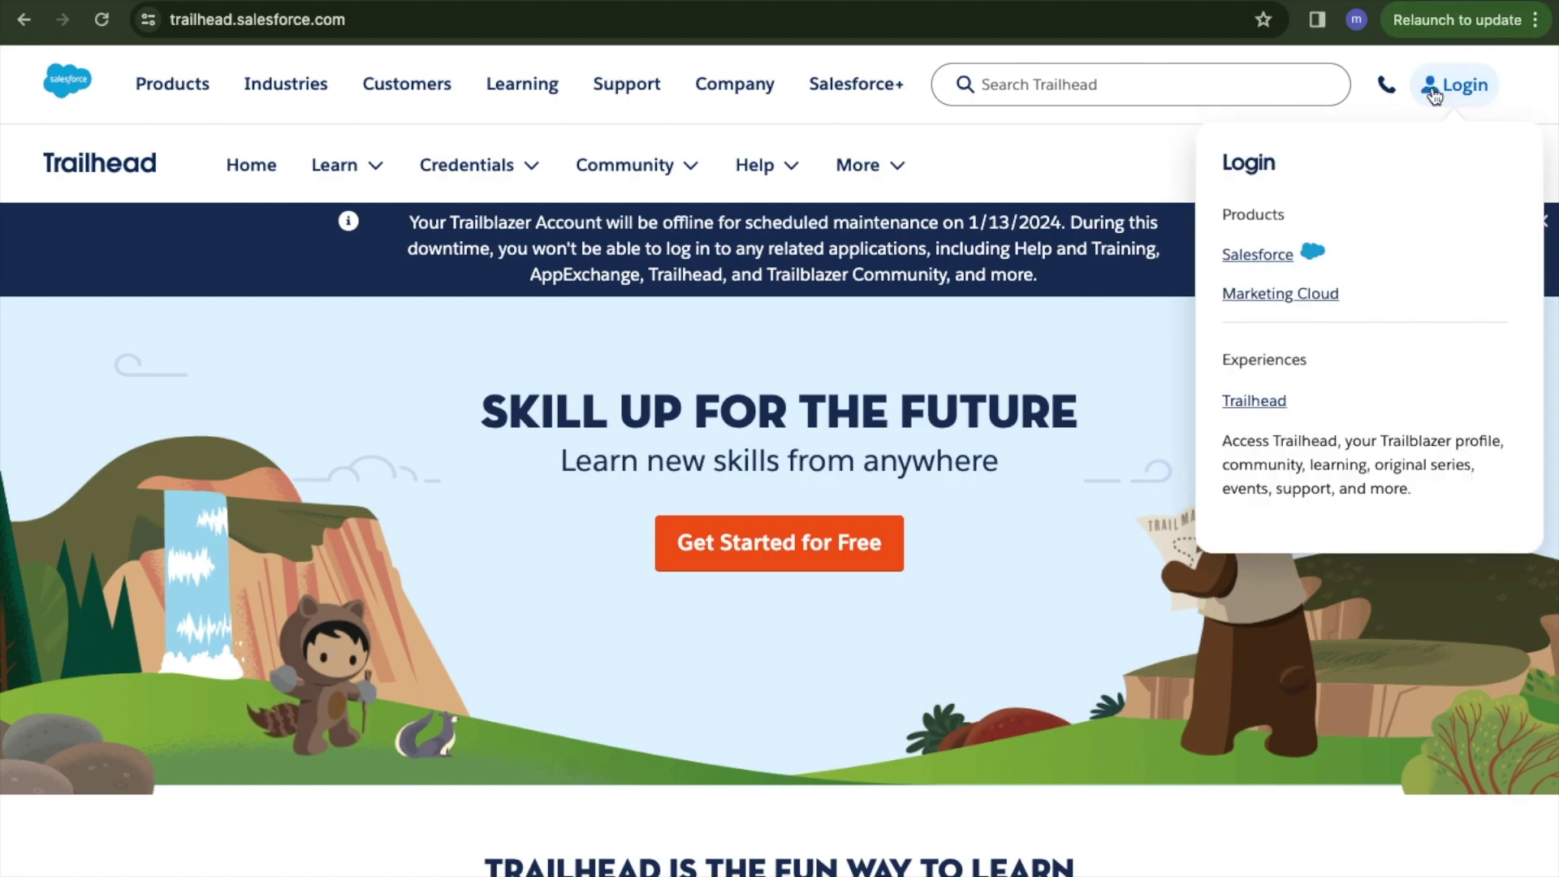
pyautogui.click(1274, 255)
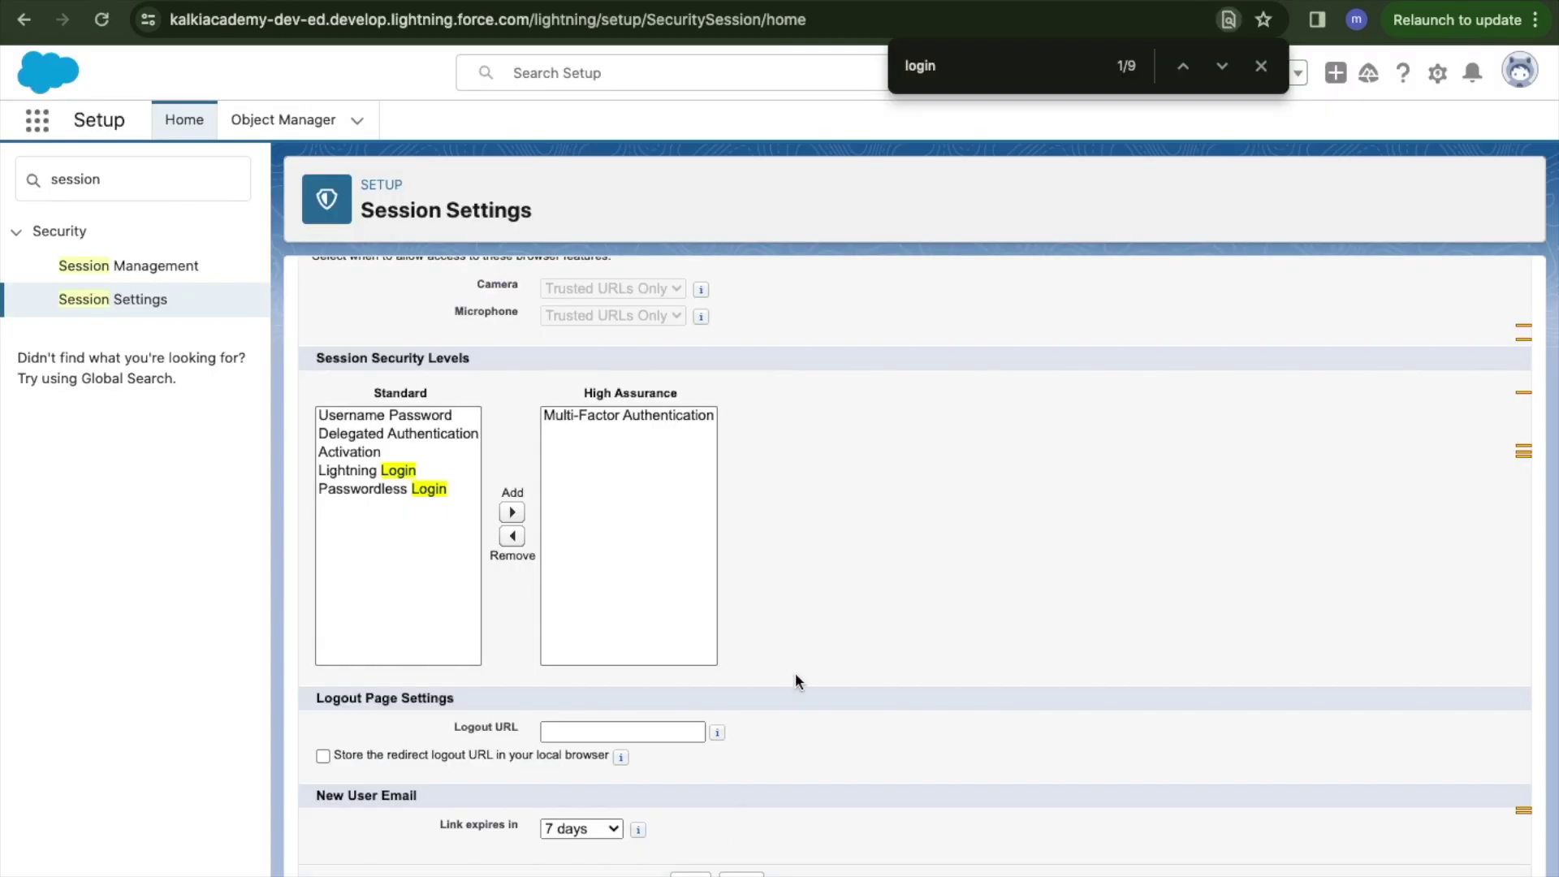
pyautogui.press('super+bracketleft')
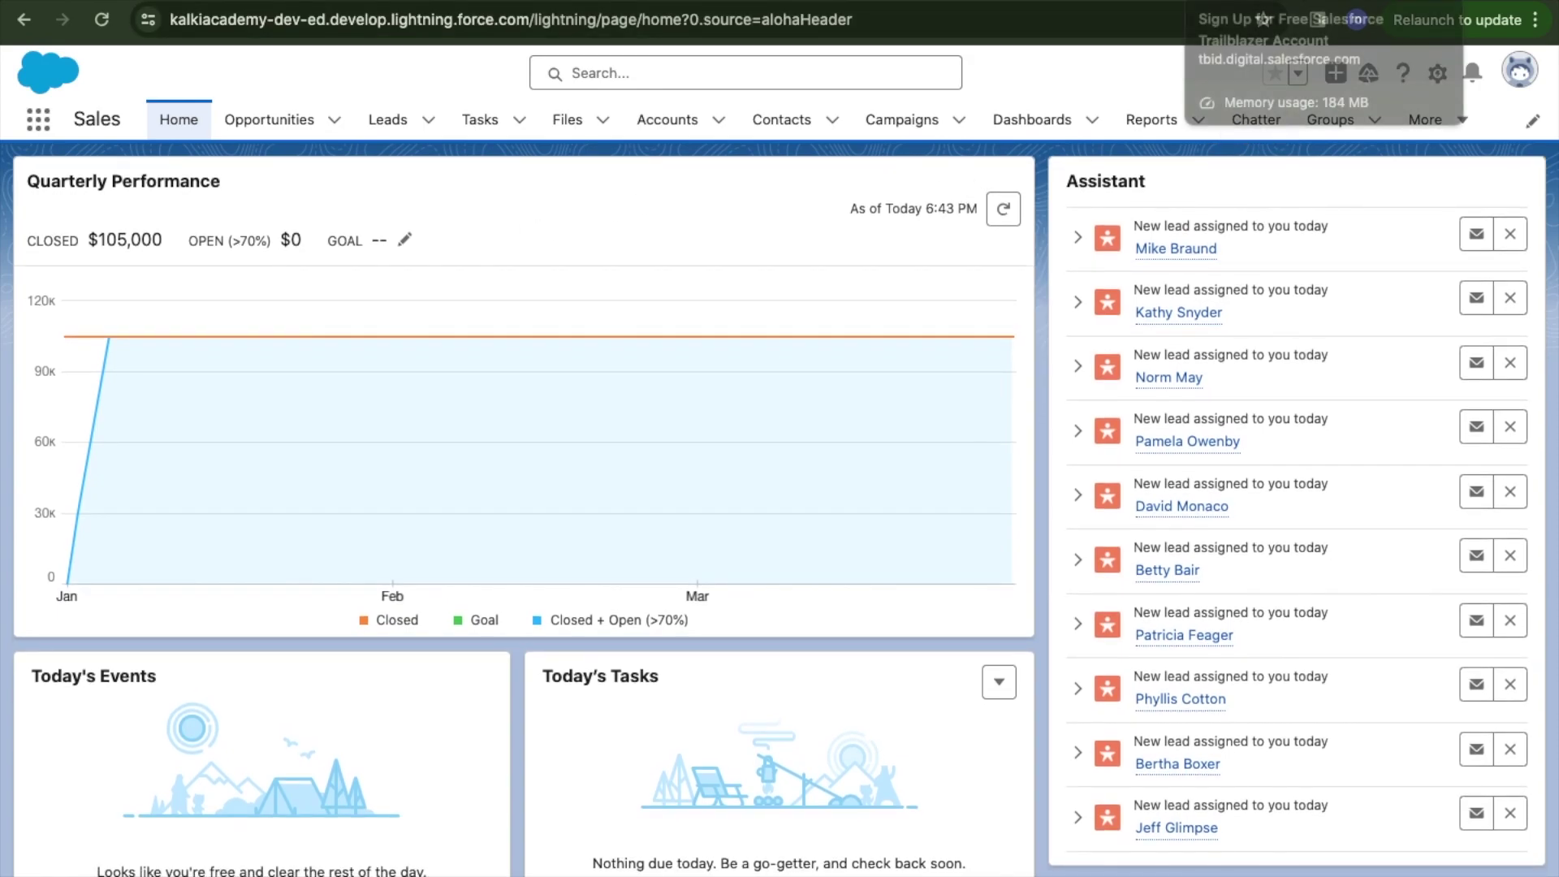
# Load Trailhead in a new tab and pick the Salesforce org from its login options.
pyautogui.hotkey('ctrl', 't')
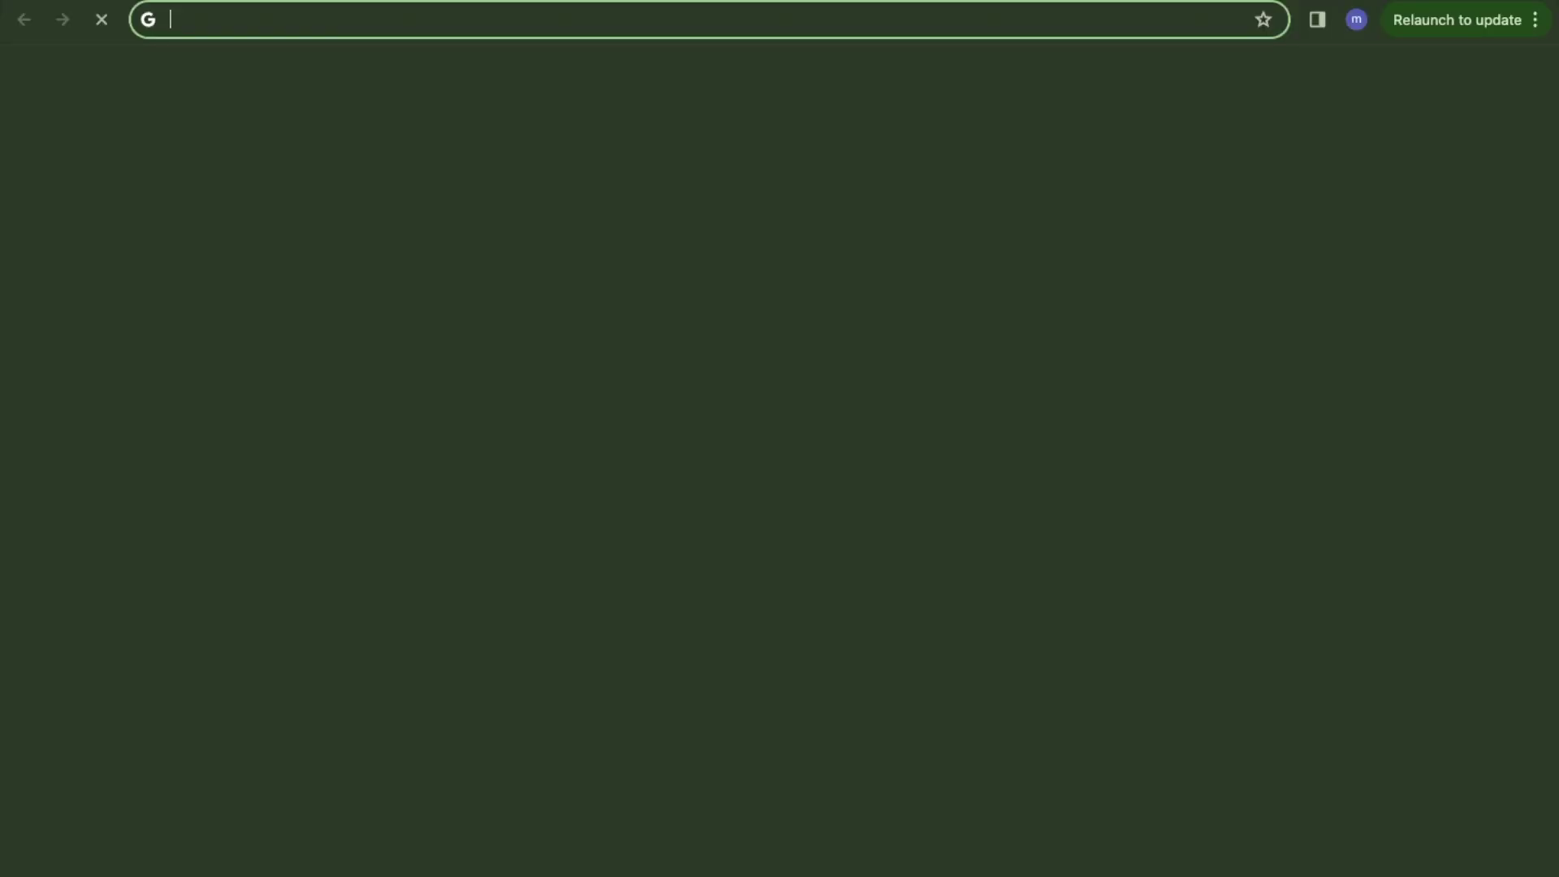
pyautogui.write('trai')
pyautogui.press('Return')
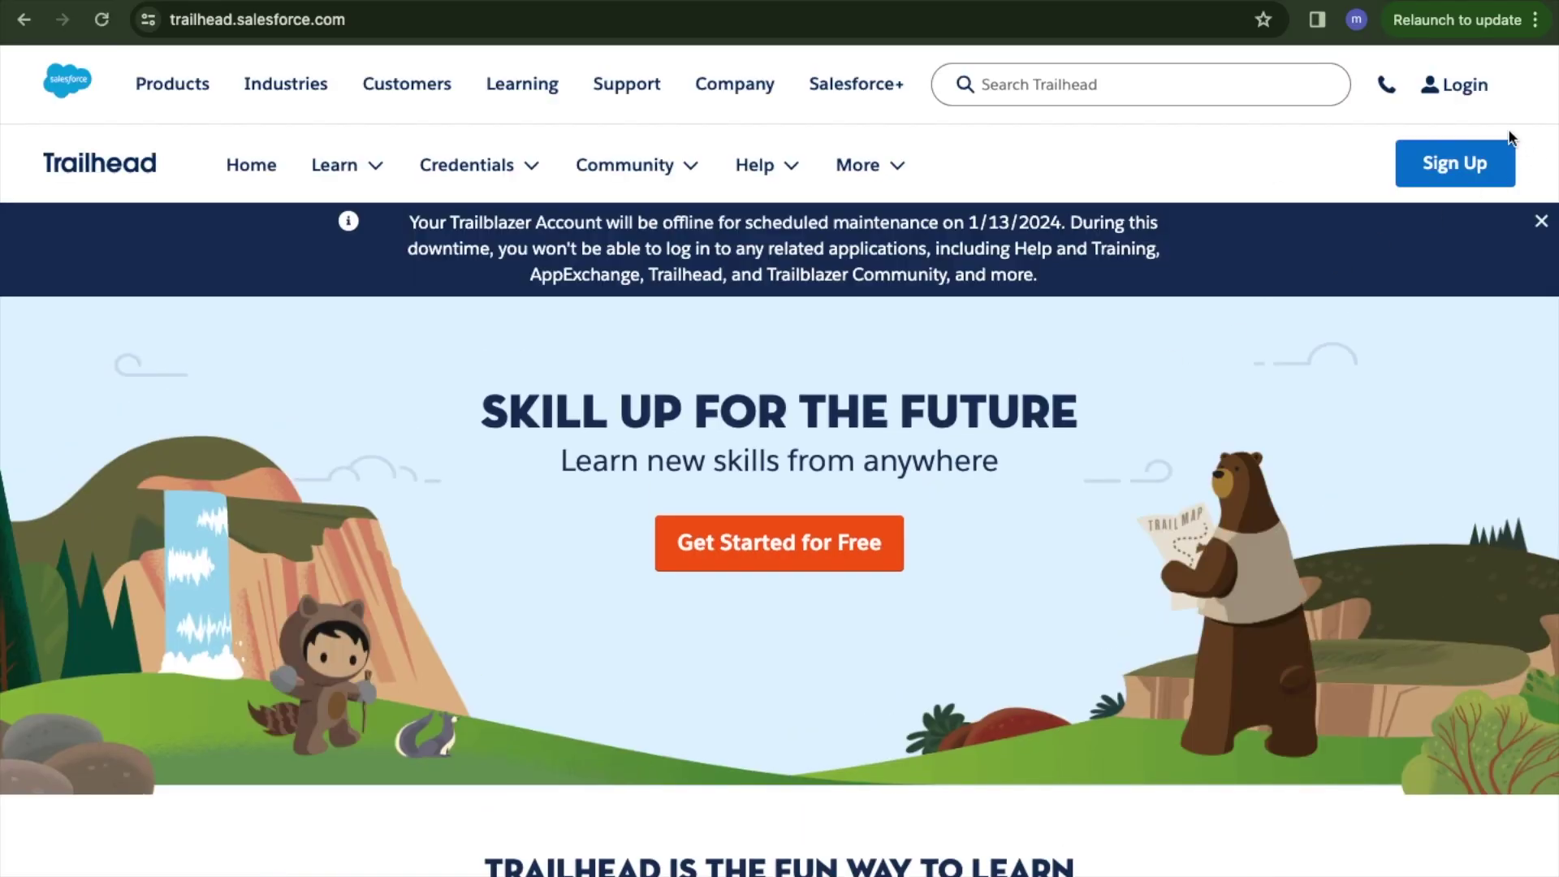
pyautogui.click(1464, 87)
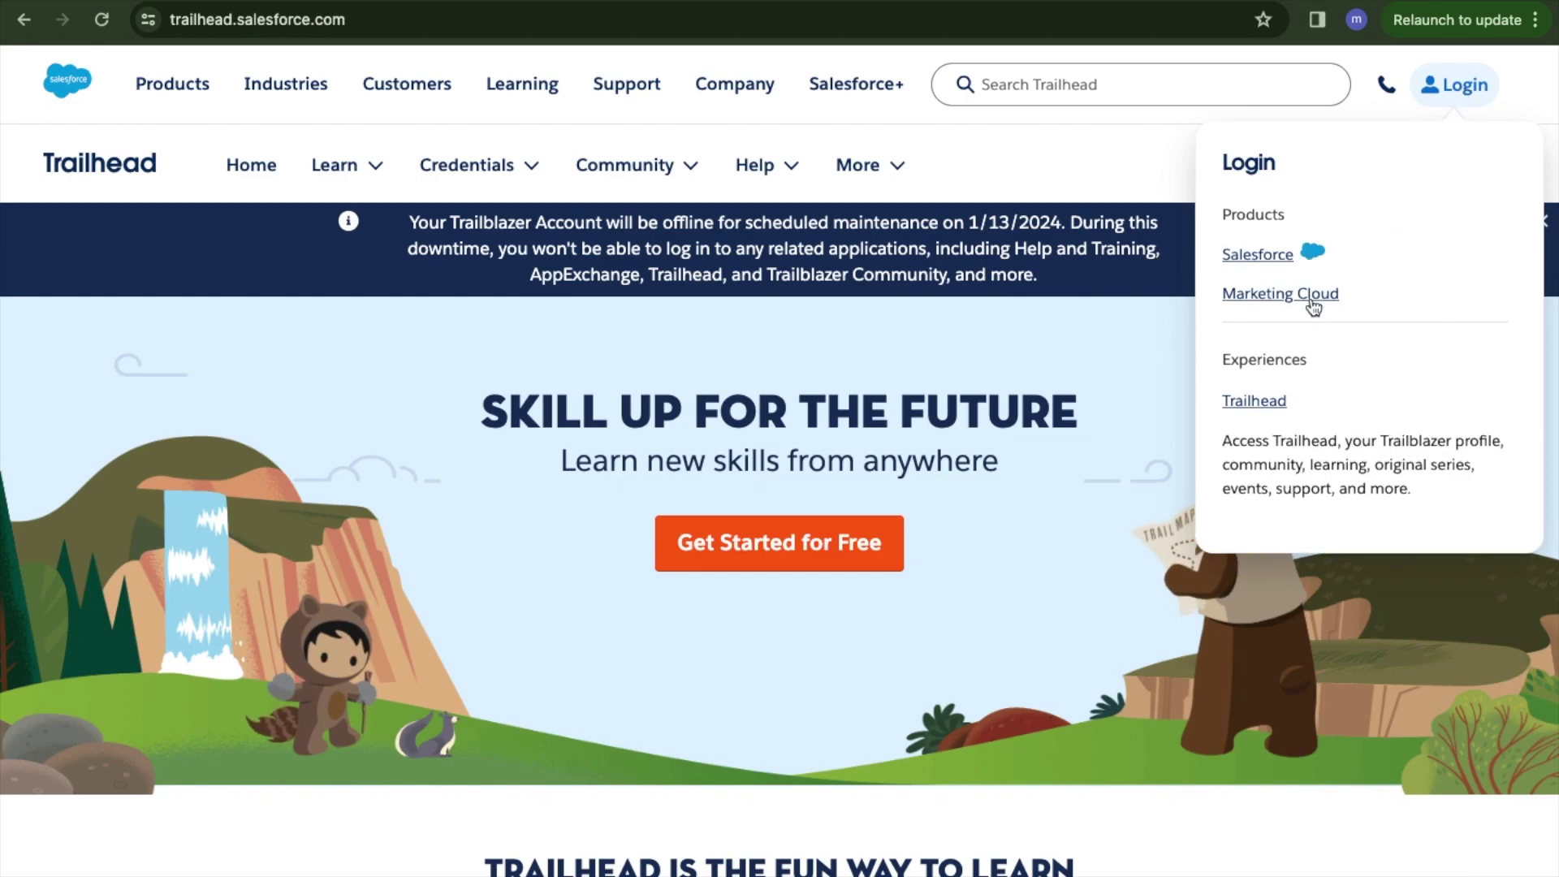
pyautogui.click(1258, 254)
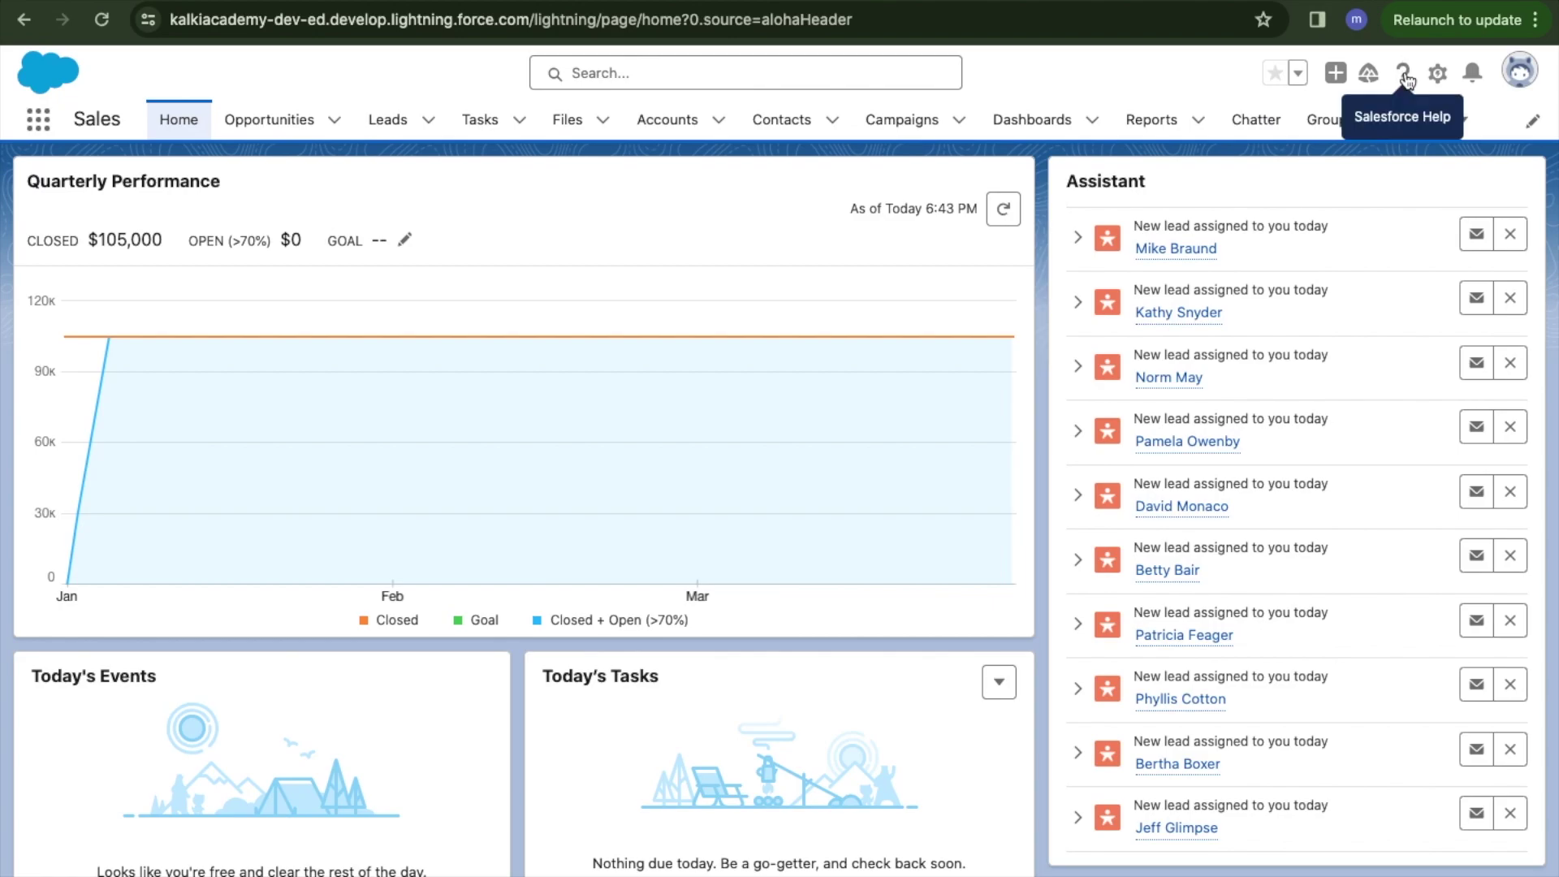
# Reach Trailhead through Help & Training and choose the Trailhead login.
pyautogui.click(1403, 75)
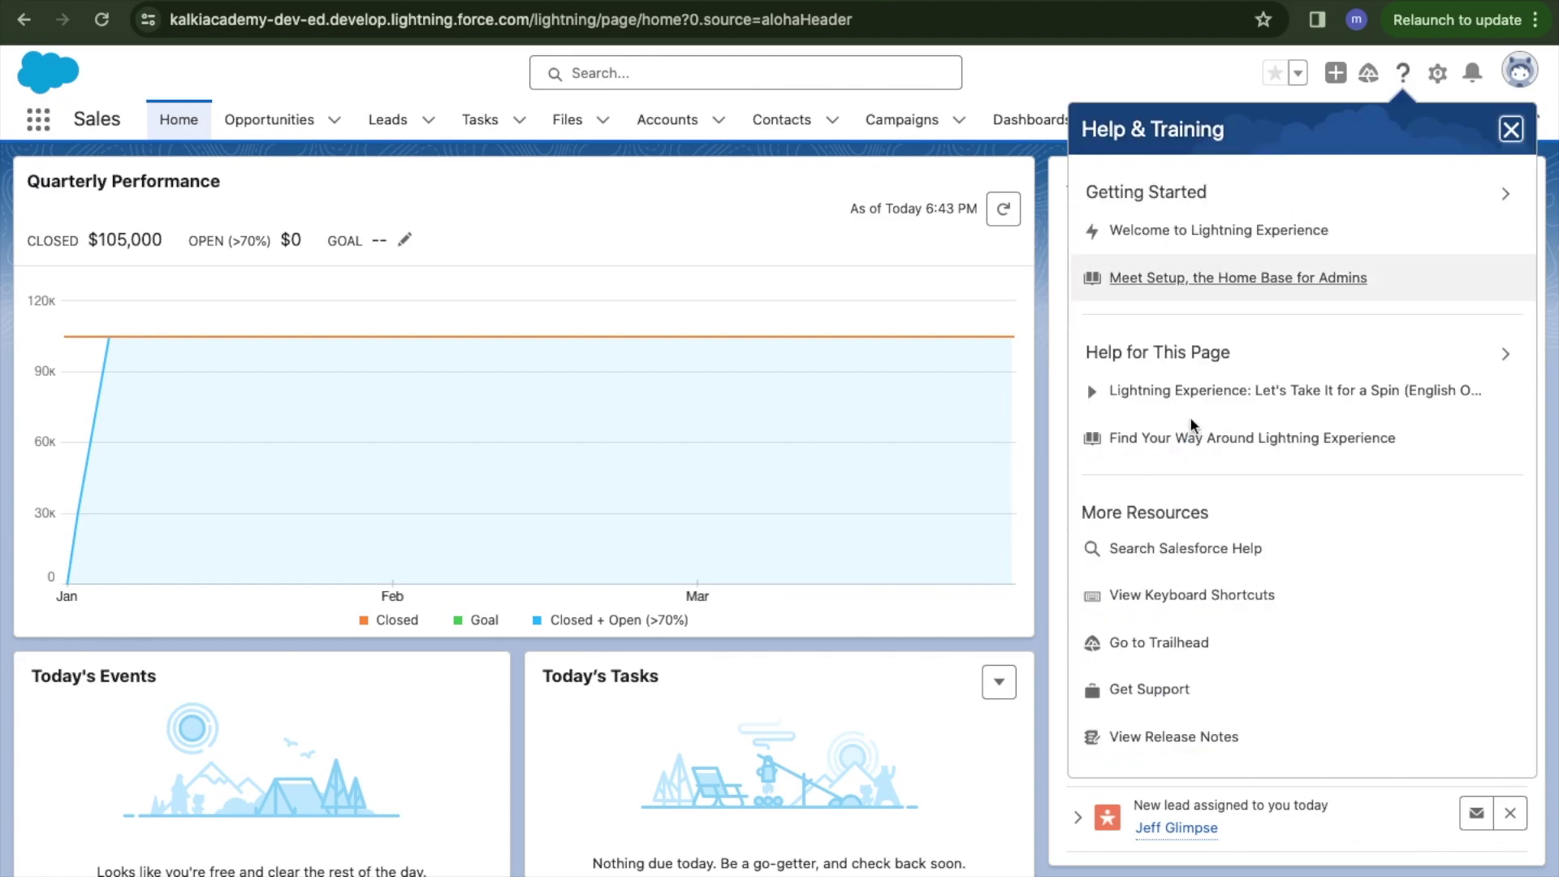
pyautogui.click(1176, 653)
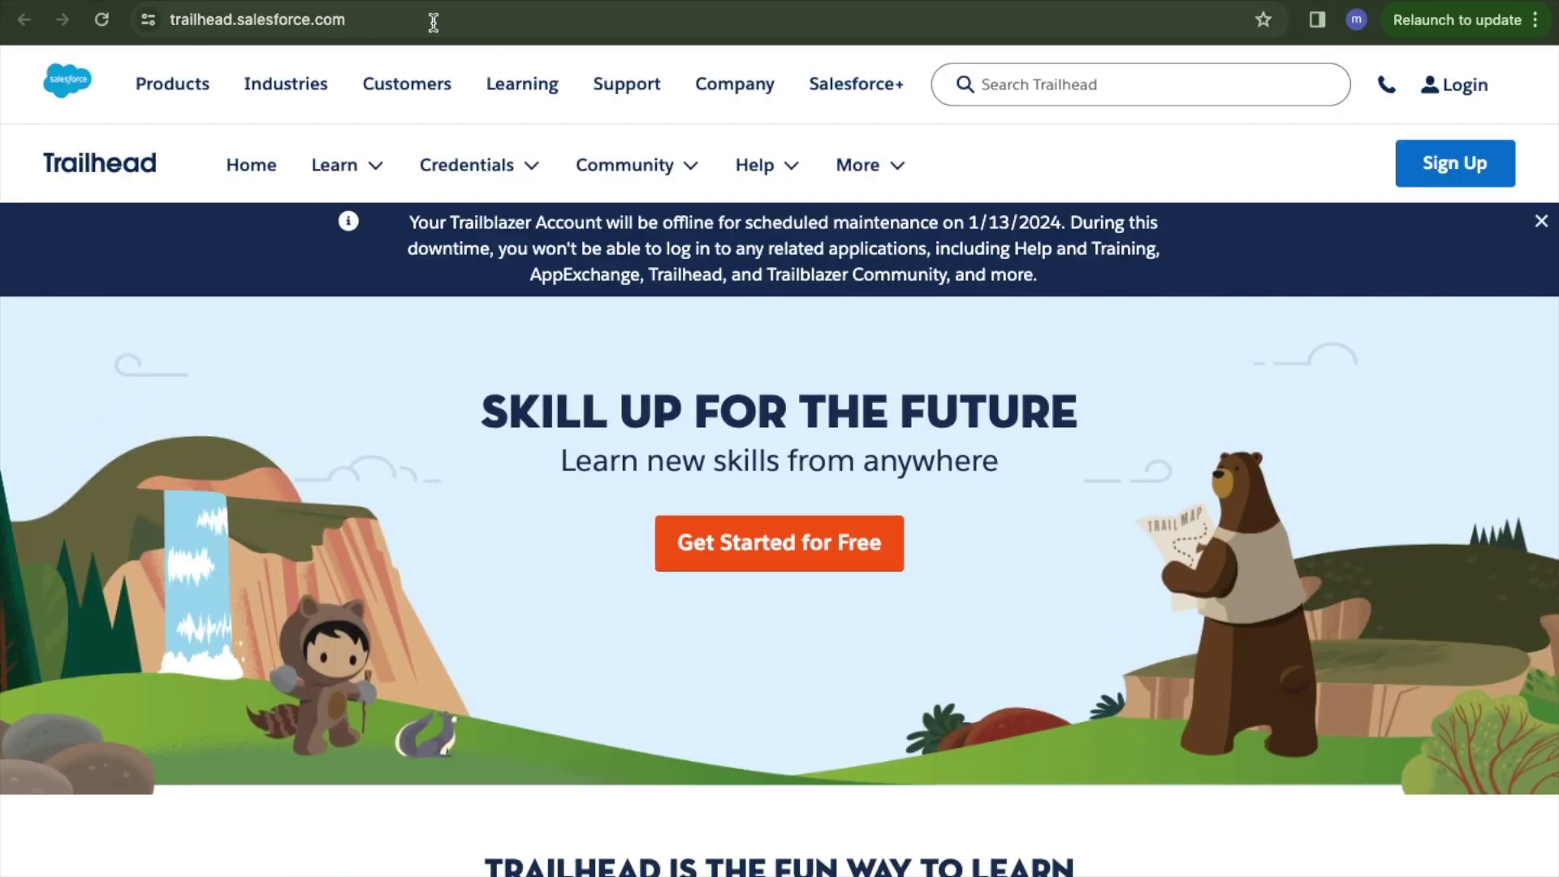
pyautogui.click(1436, 84)
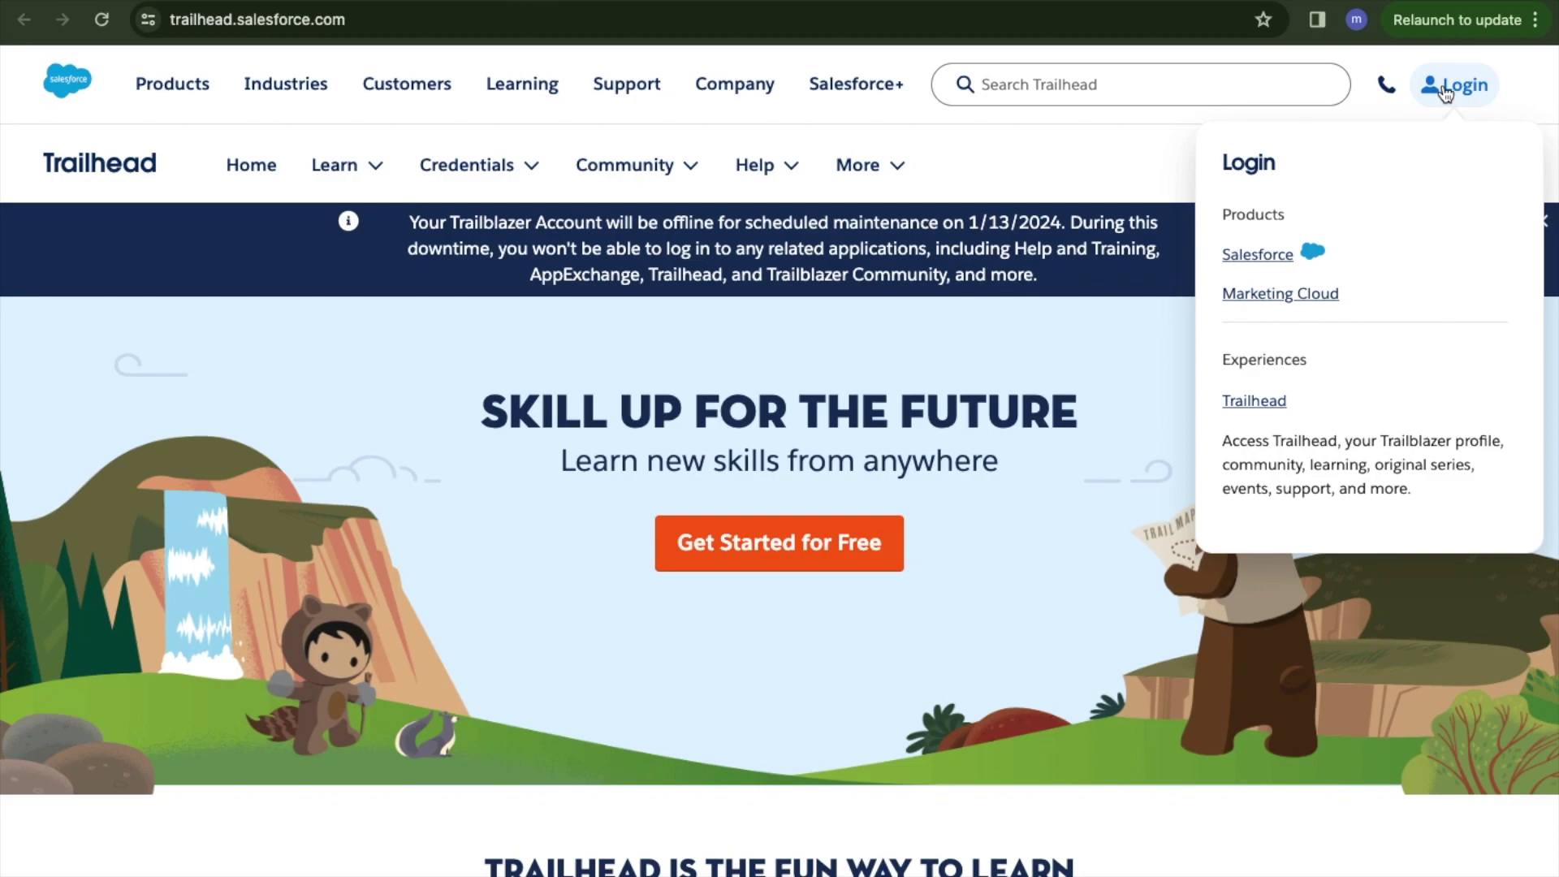
pyautogui.click(1251, 400)
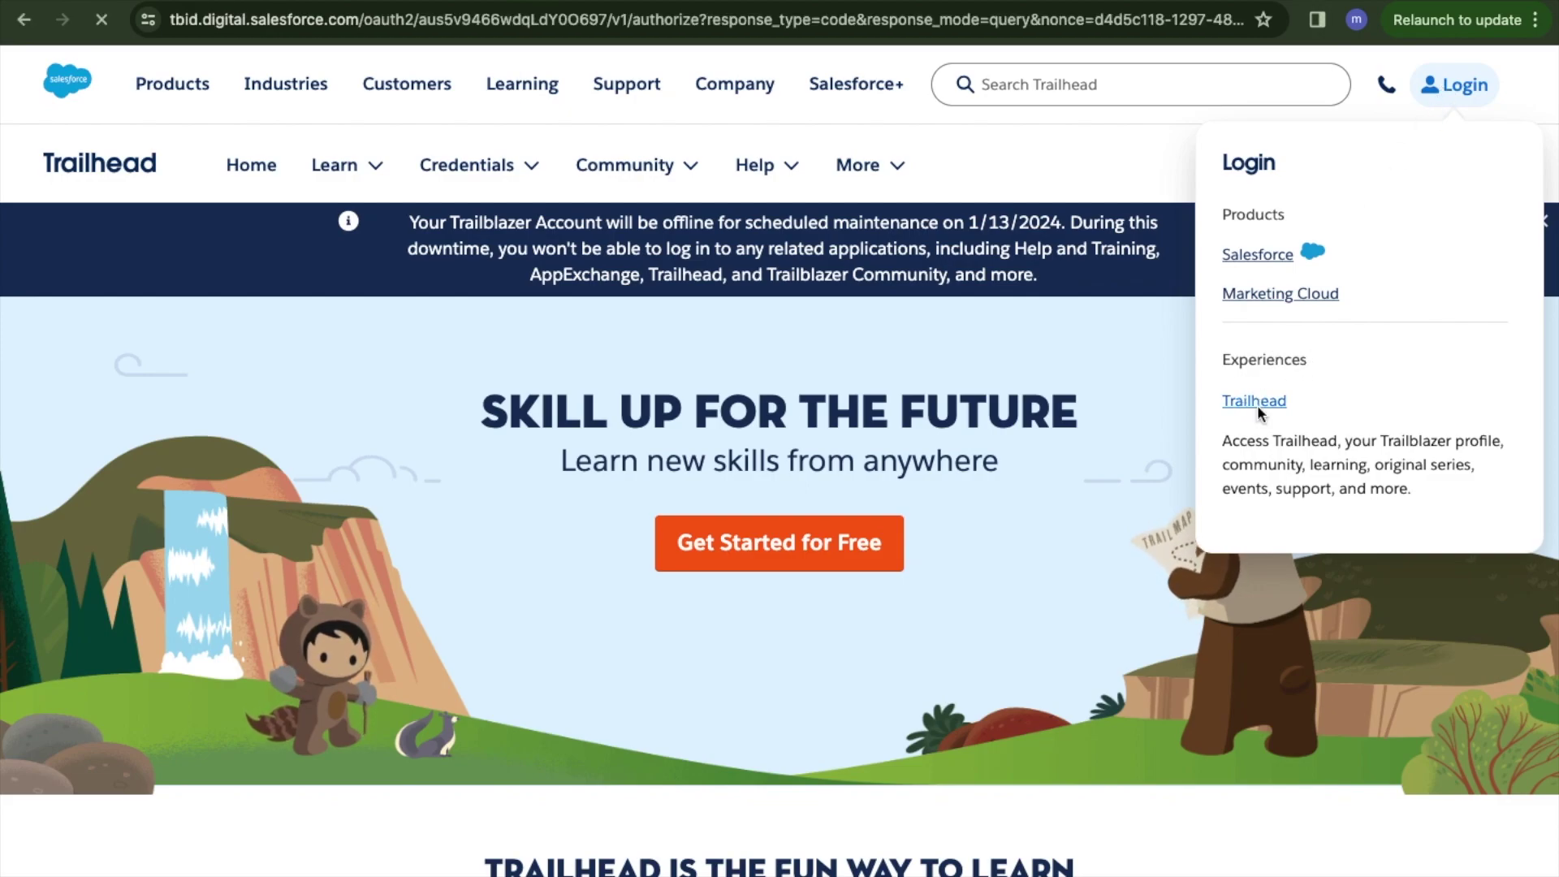
# Enter and submit the Gmail address for the new Trailblazer account.
pyautogui.scroll(-2, 690, 583)
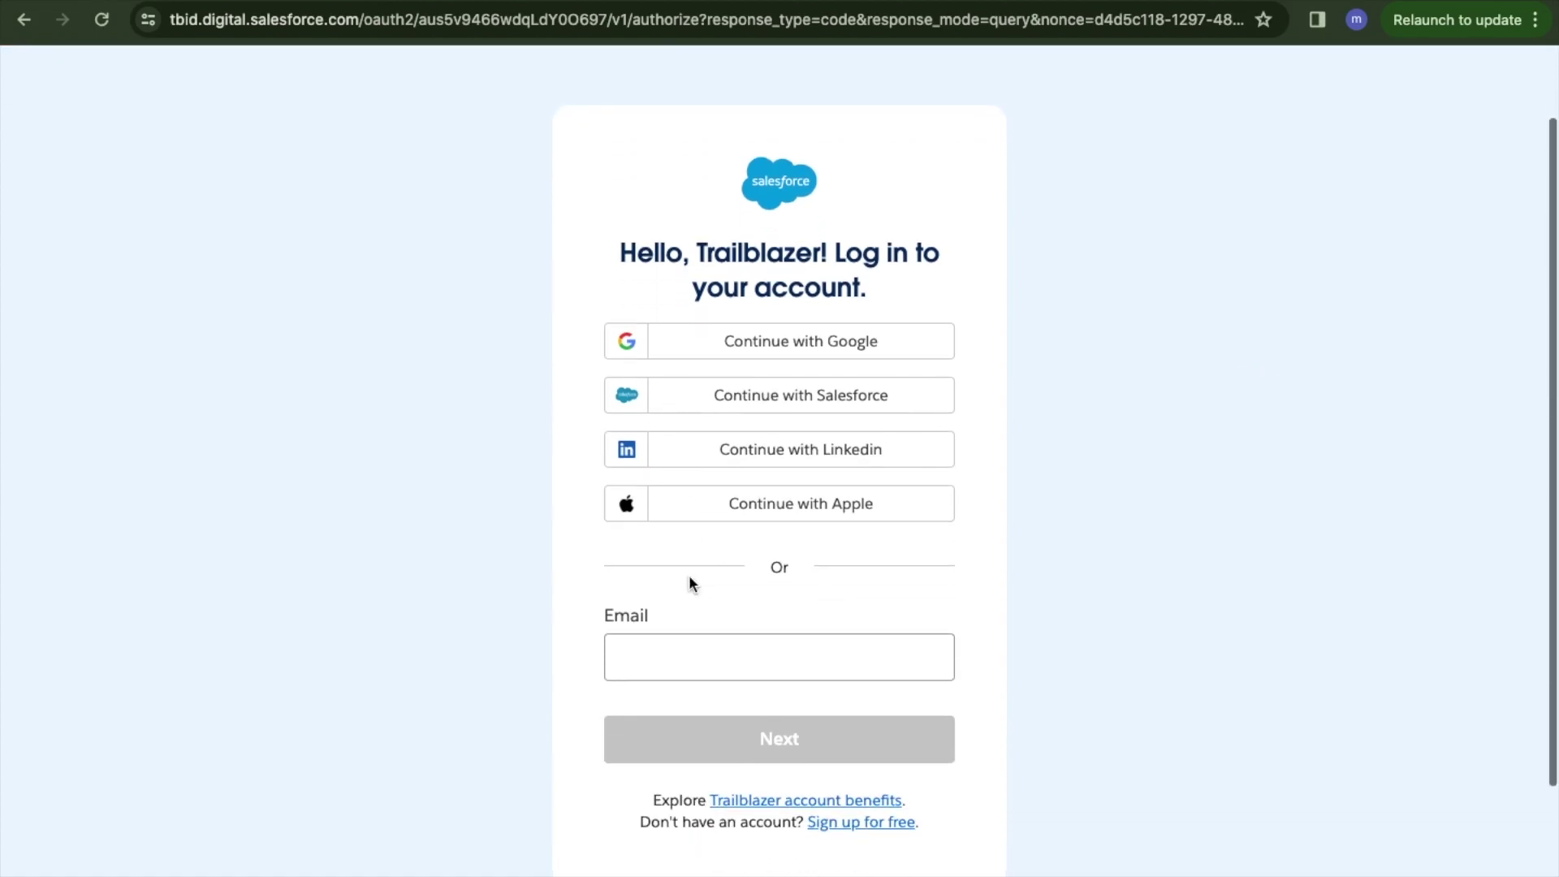
pyautogui.click(700, 657)
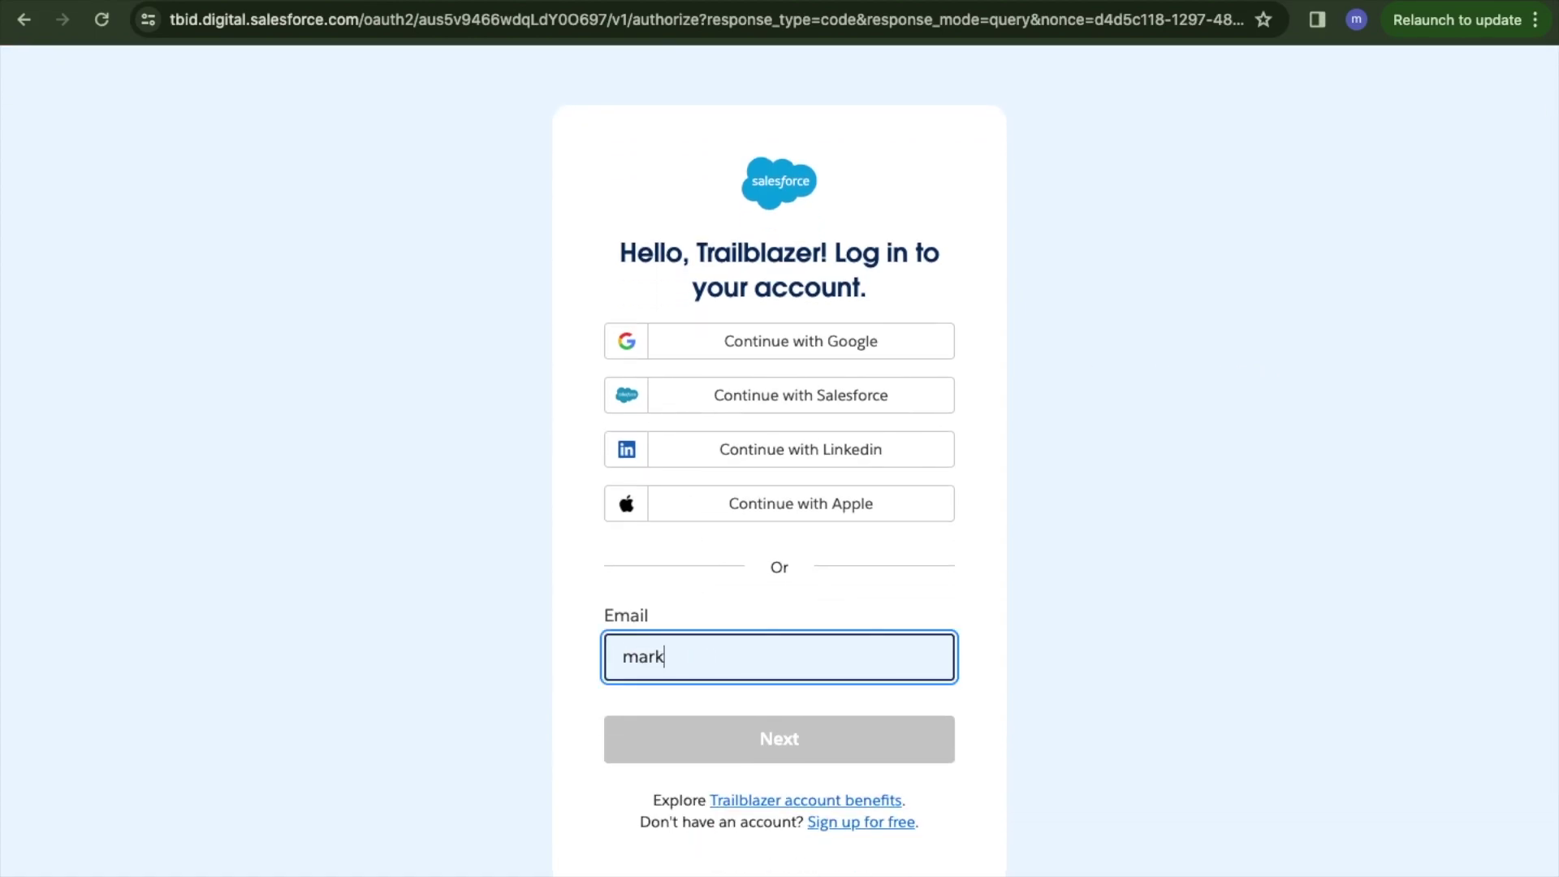
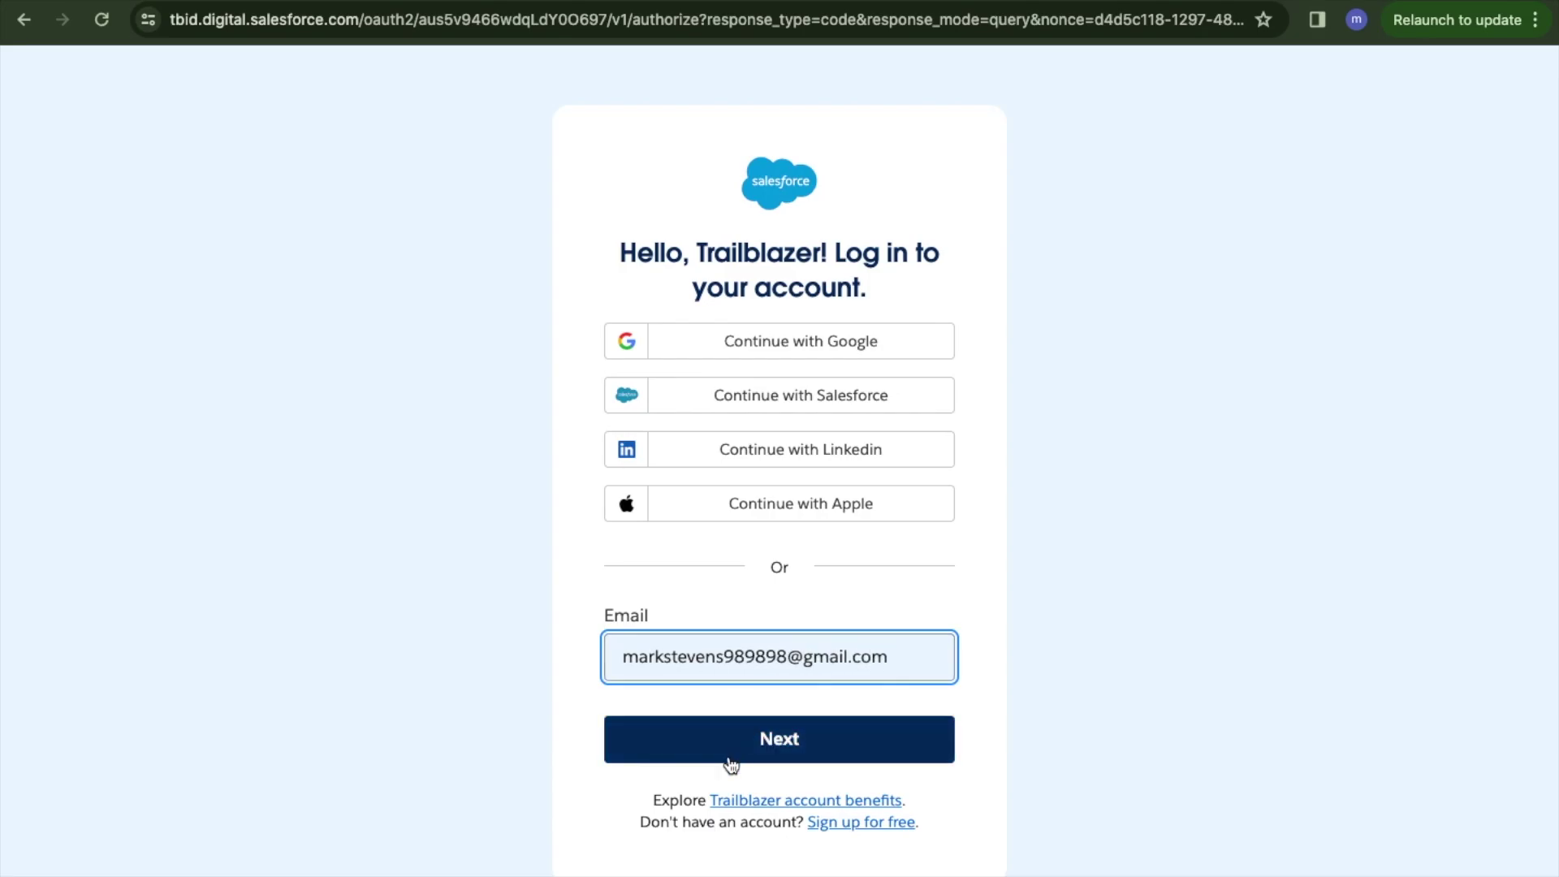
pyautogui.click(728, 754)
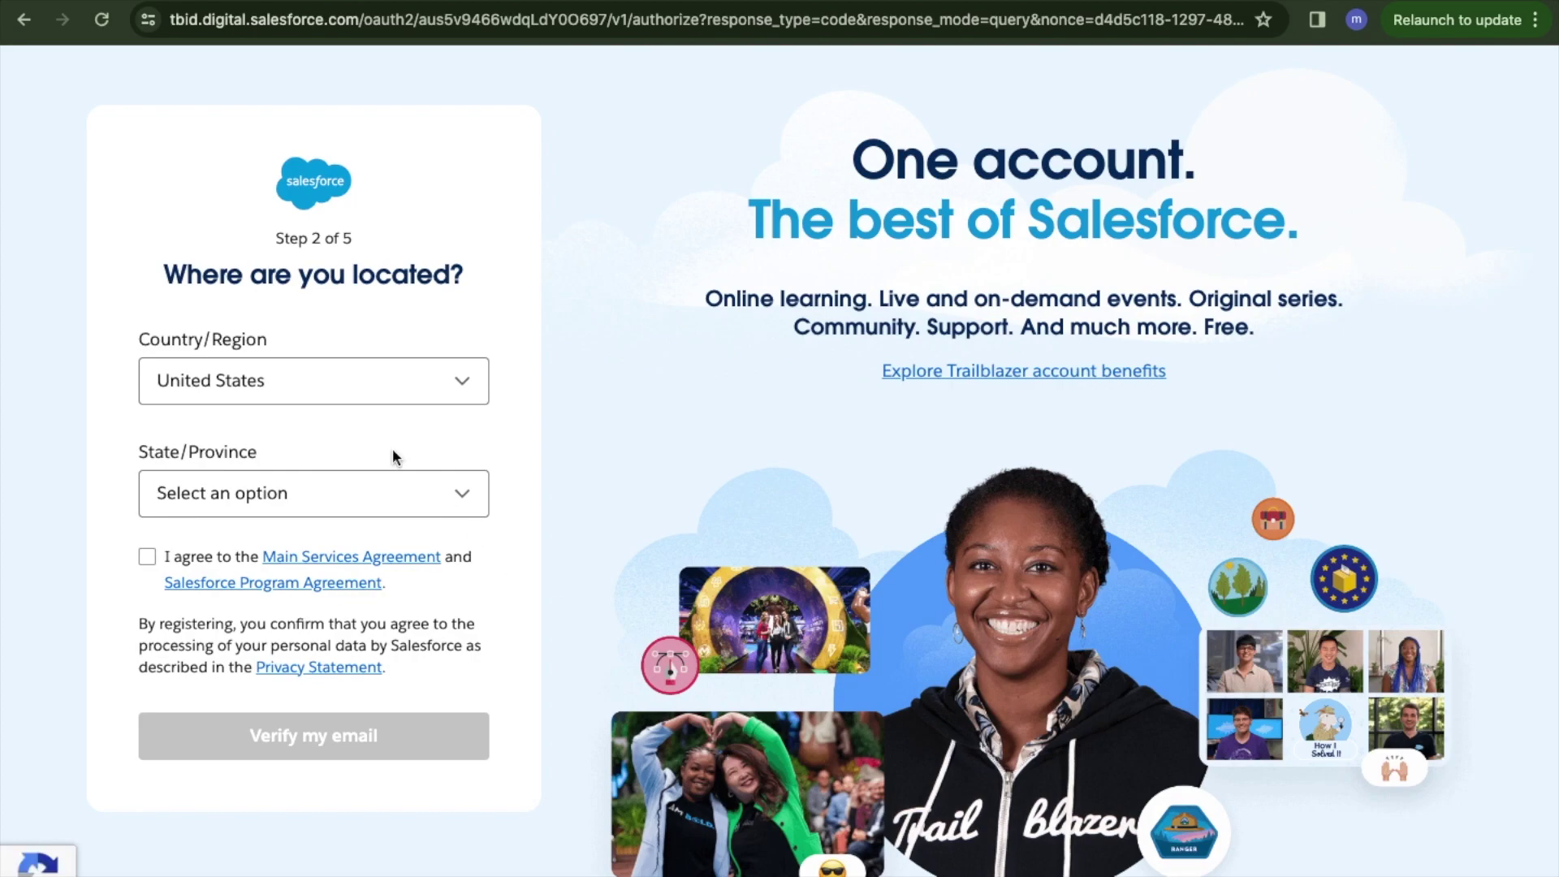
# Set the state to Illinois, accept the agreements, and request the verification code email.
pyautogui.click(218, 498)
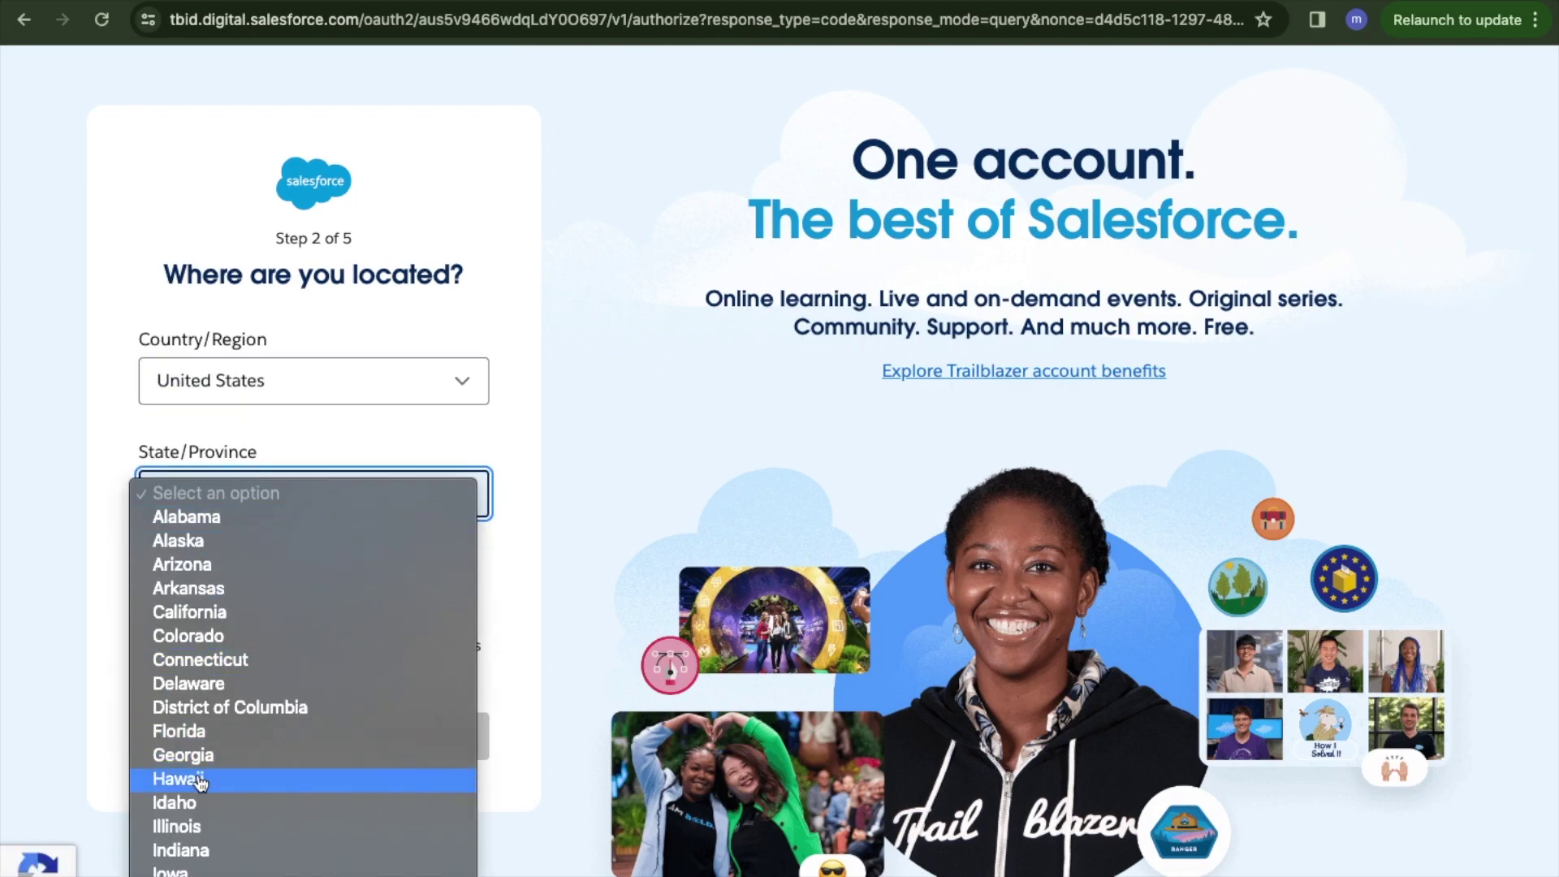
pyautogui.click(191, 826)
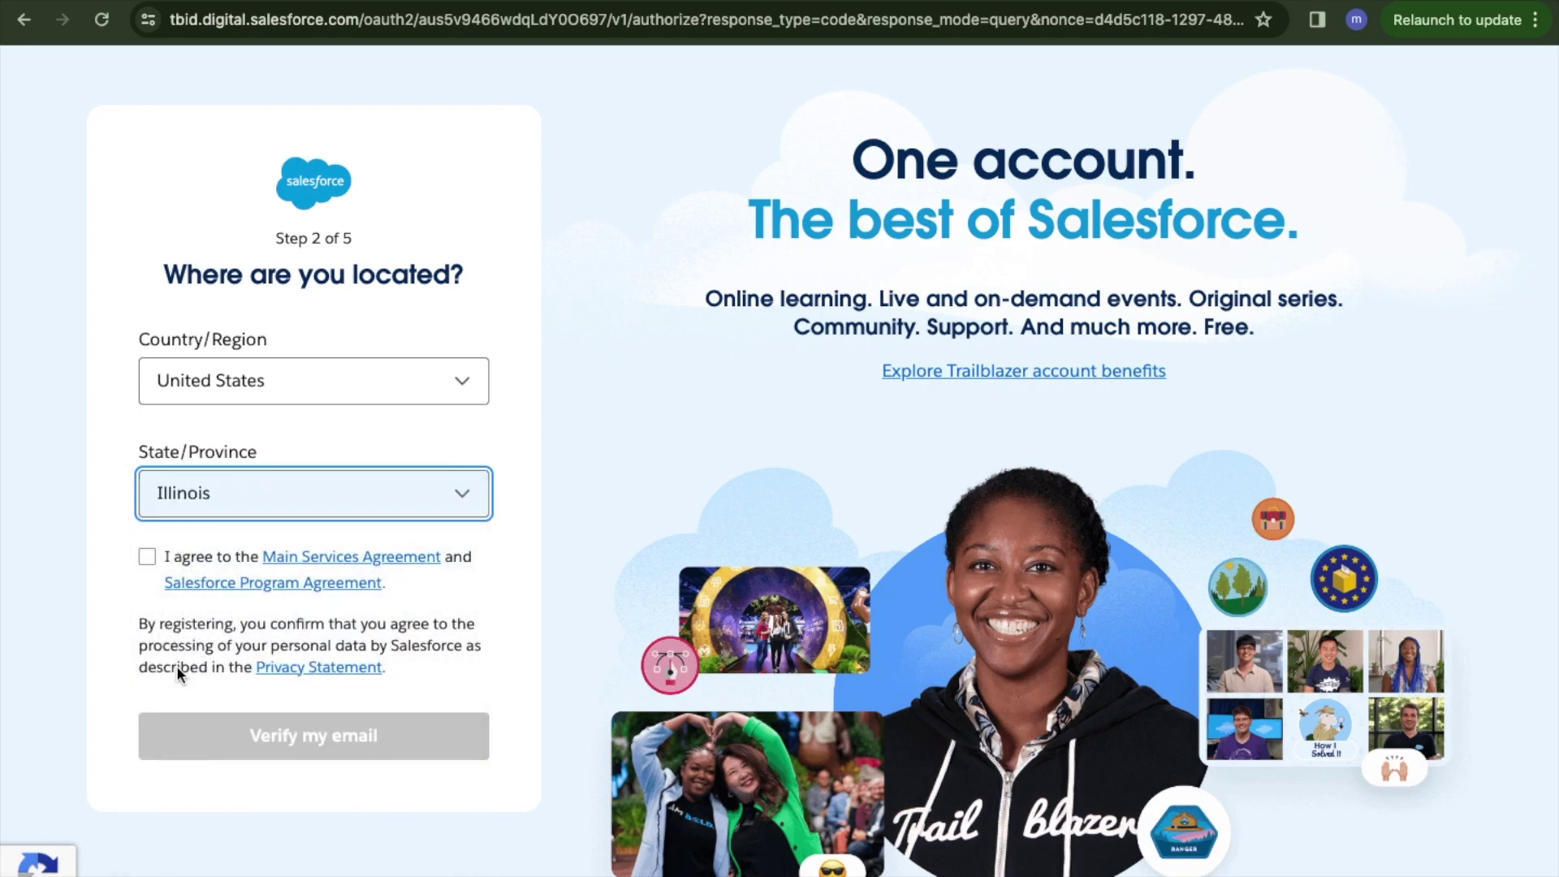
pyautogui.click(147, 557)
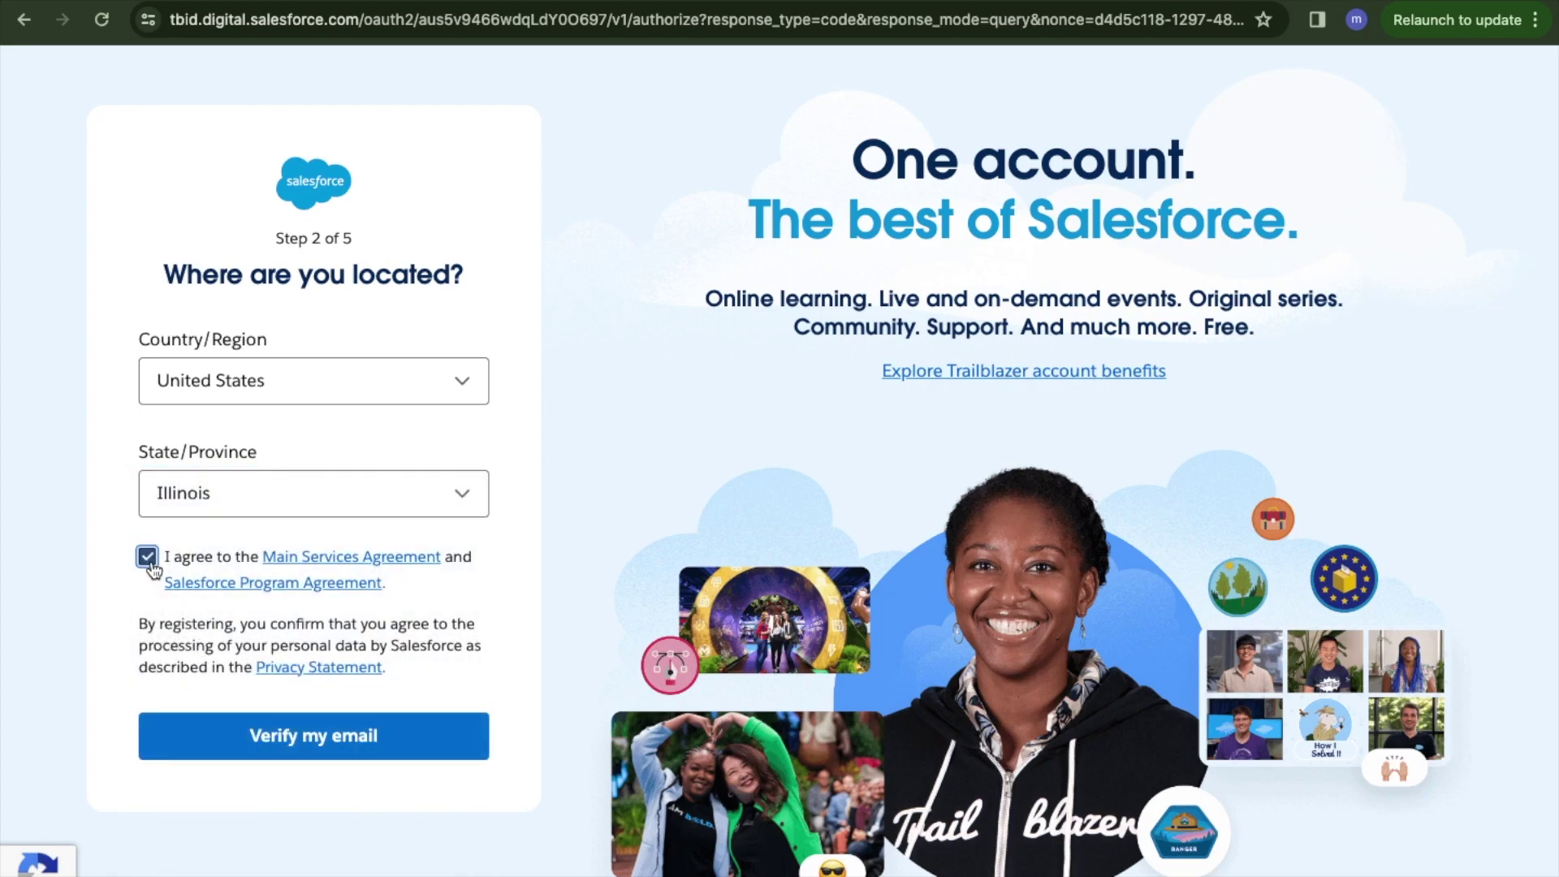
pyautogui.click(297, 744)
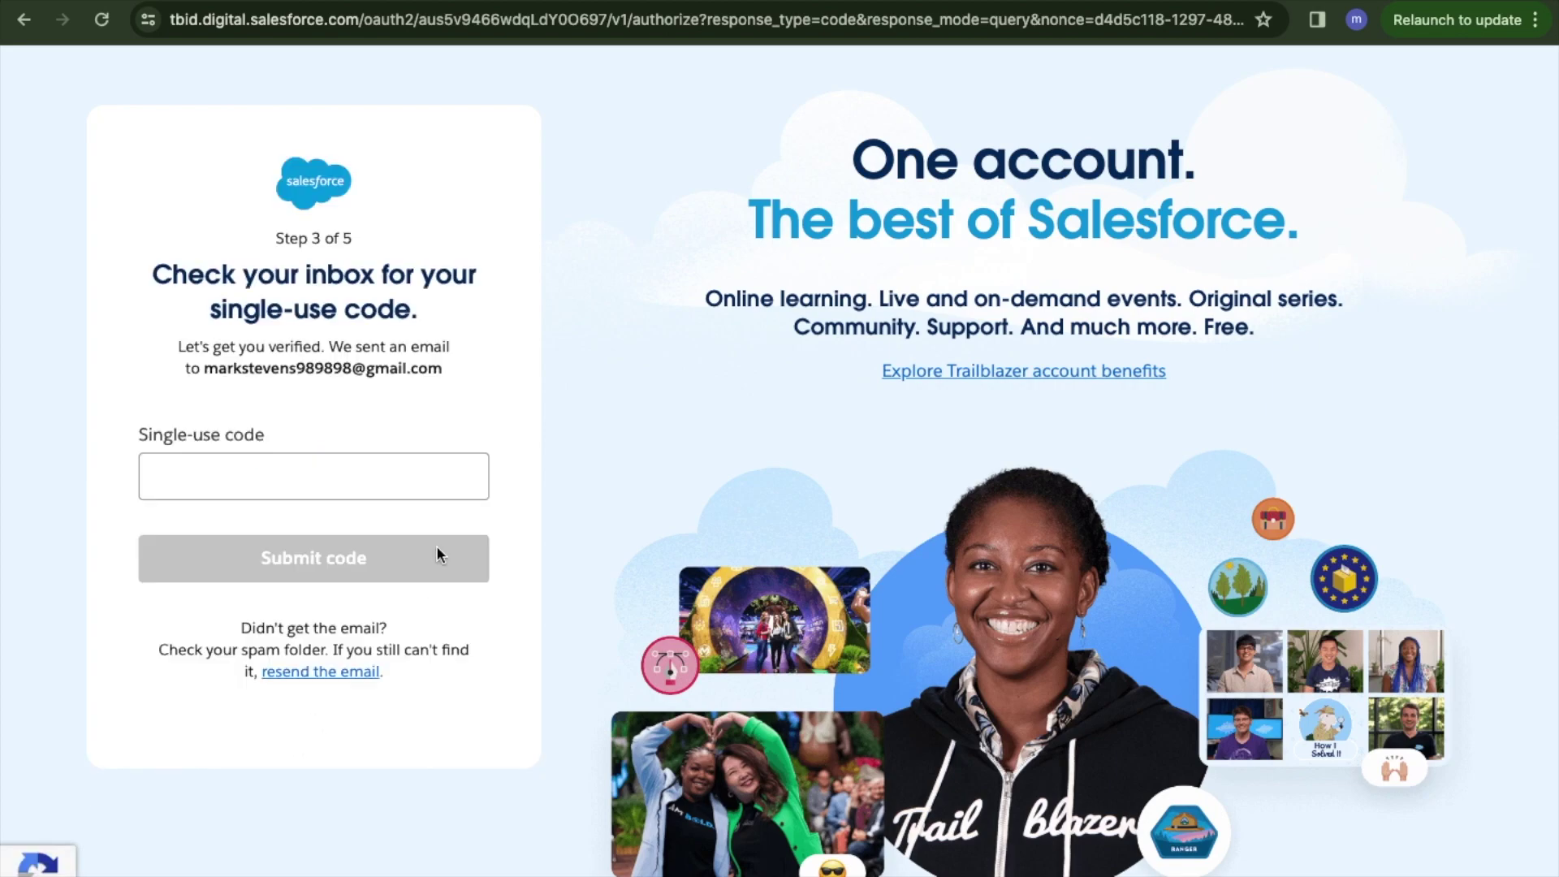
pyautogui.click(338, 465)
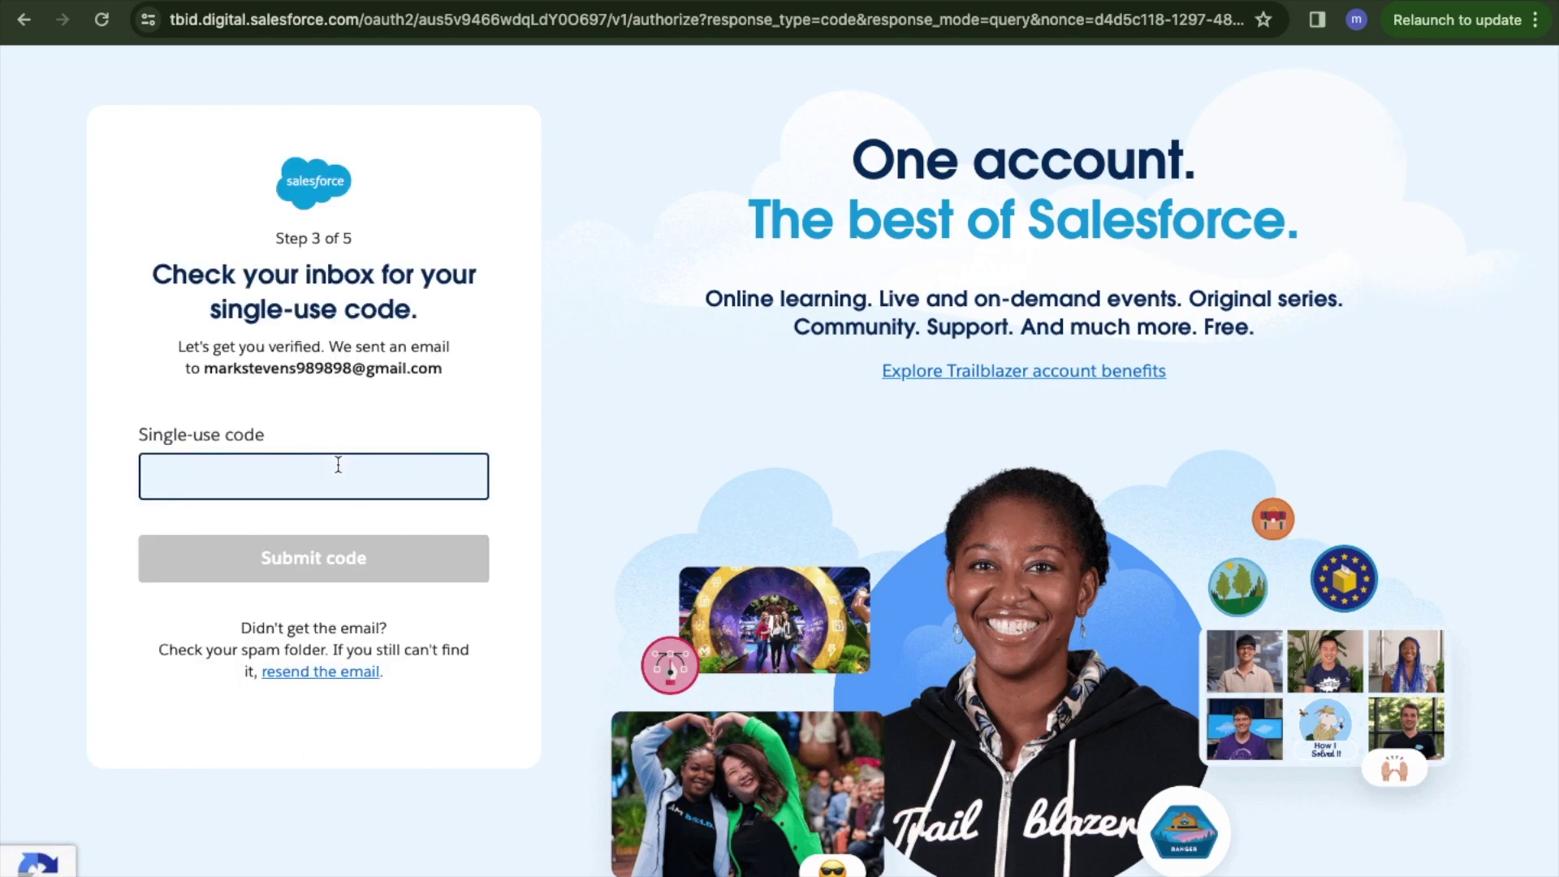
pyautogui.click(348, 337)
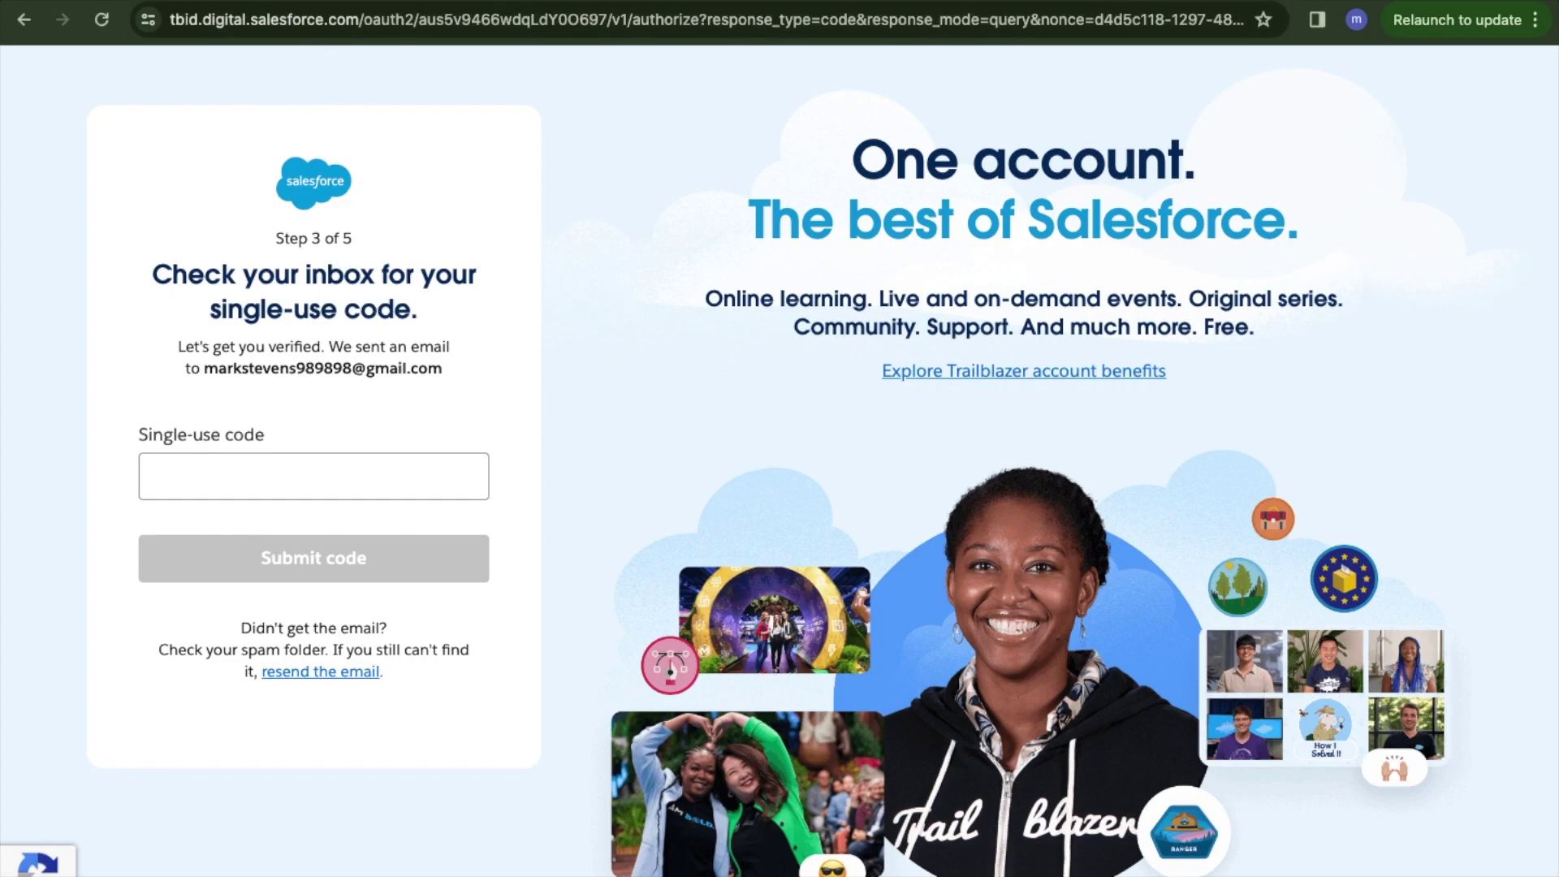
pyautogui.click(333, 2)
# Copy the single-use code from Salesforce's 'Verify your Trailblazer account' email into the sign-up code field.
pyautogui.click(306, 142)
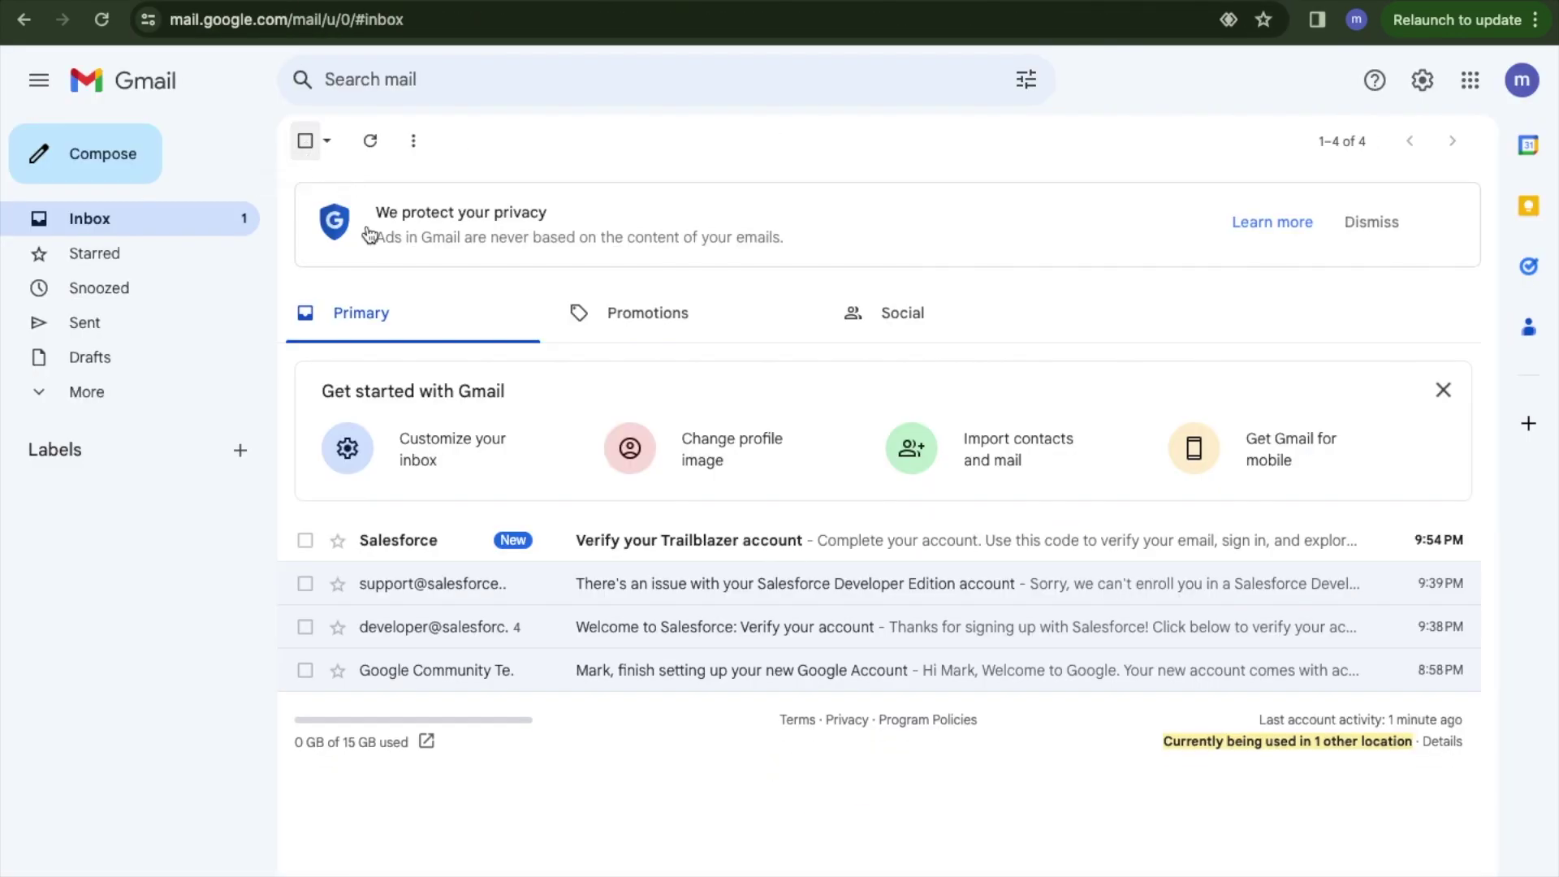
pyautogui.click(688, 551)
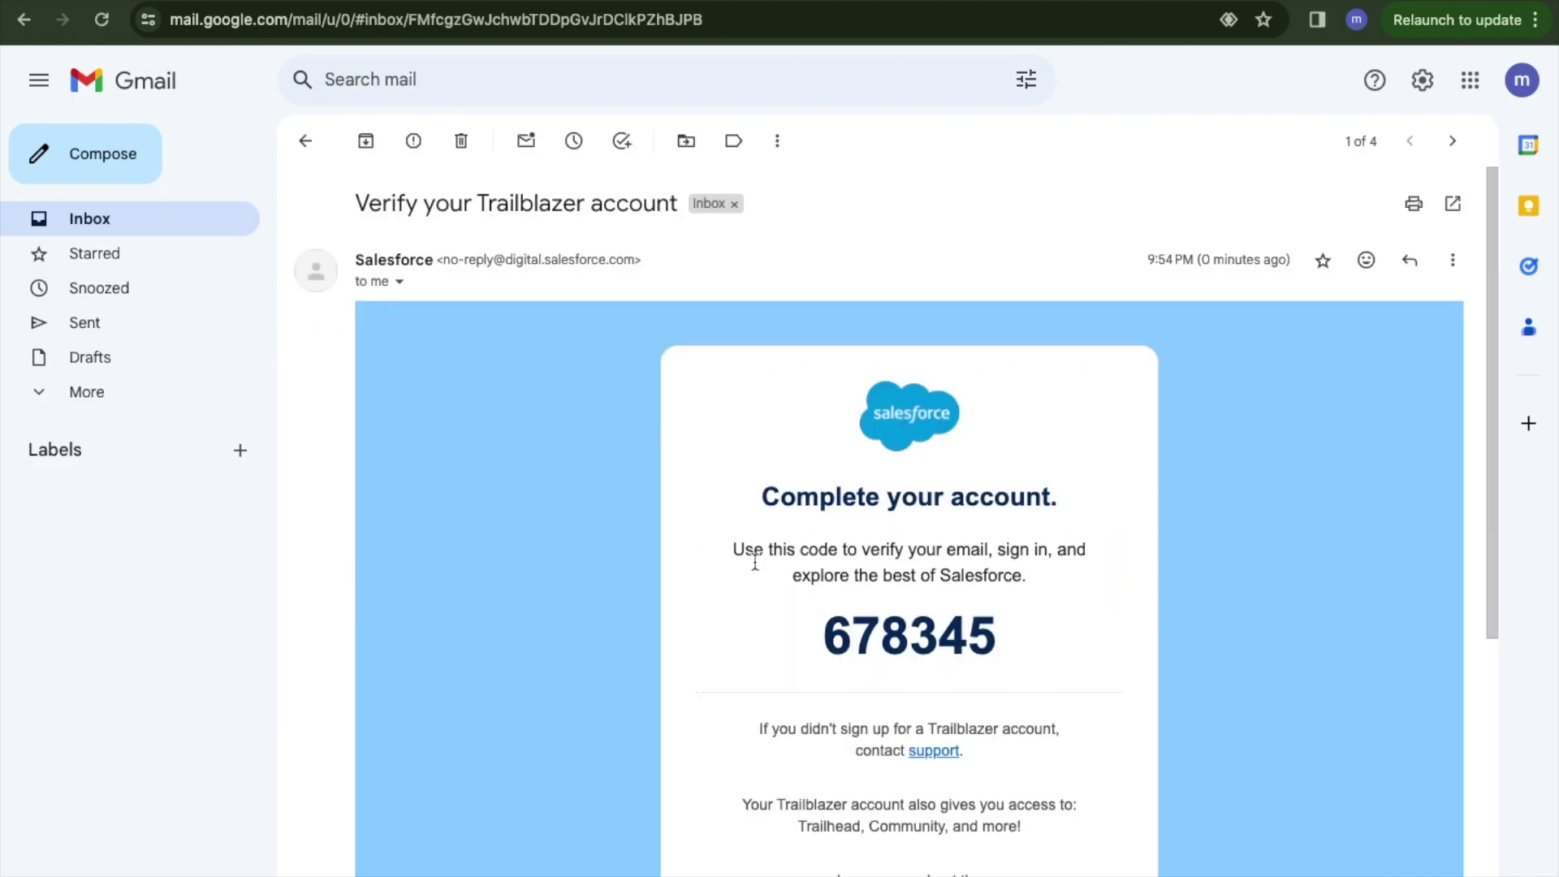
pyautogui.doubleClick(875, 624)
pyautogui.hotkey('ctrl', 'c')
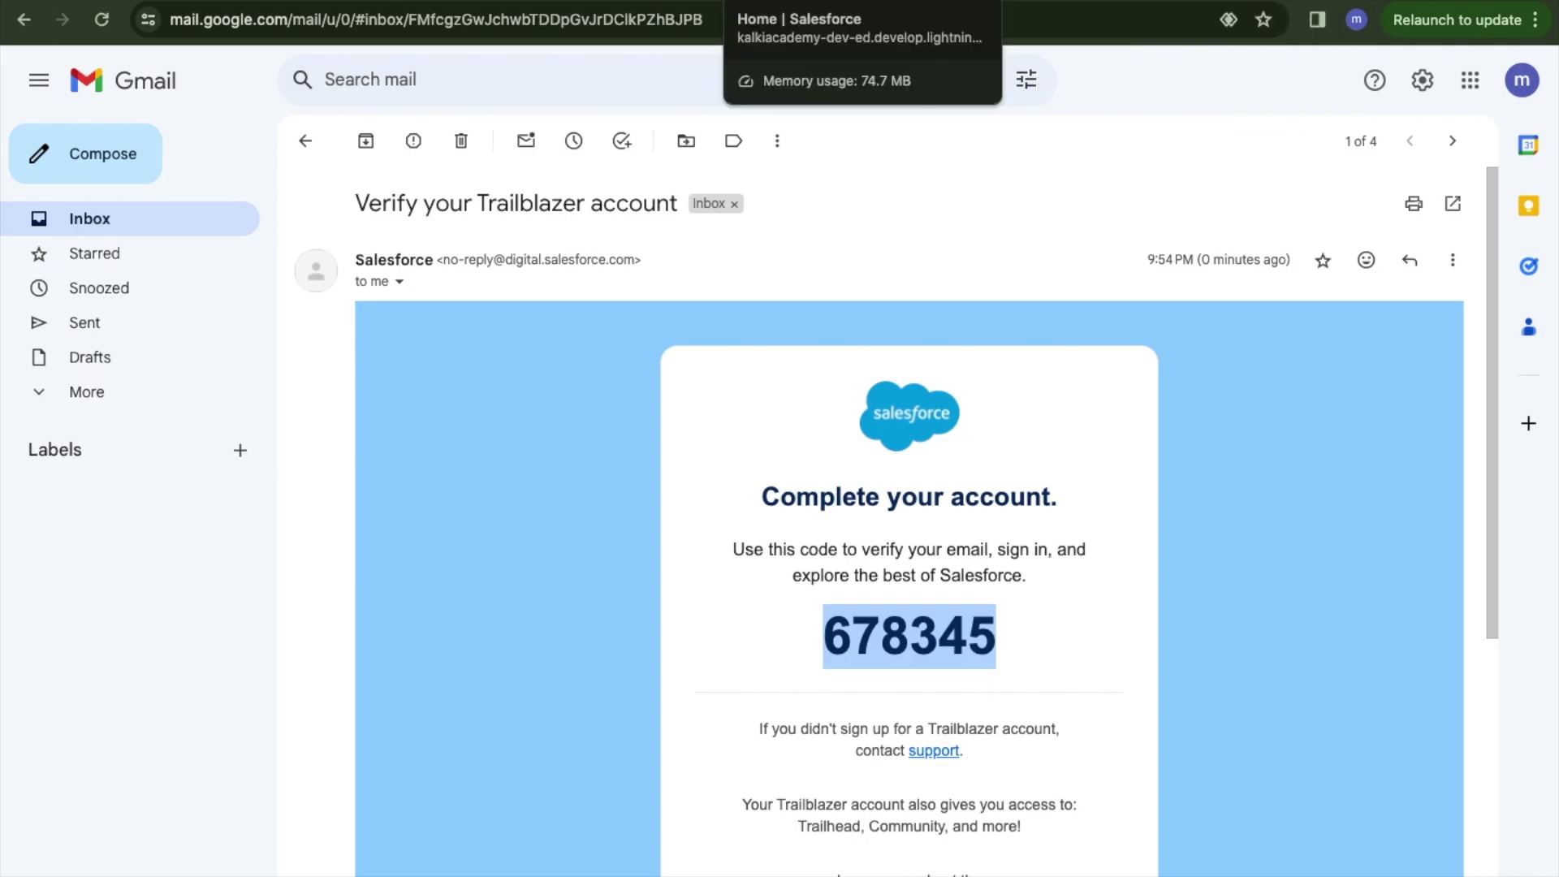
pyautogui.click(1454, 4)
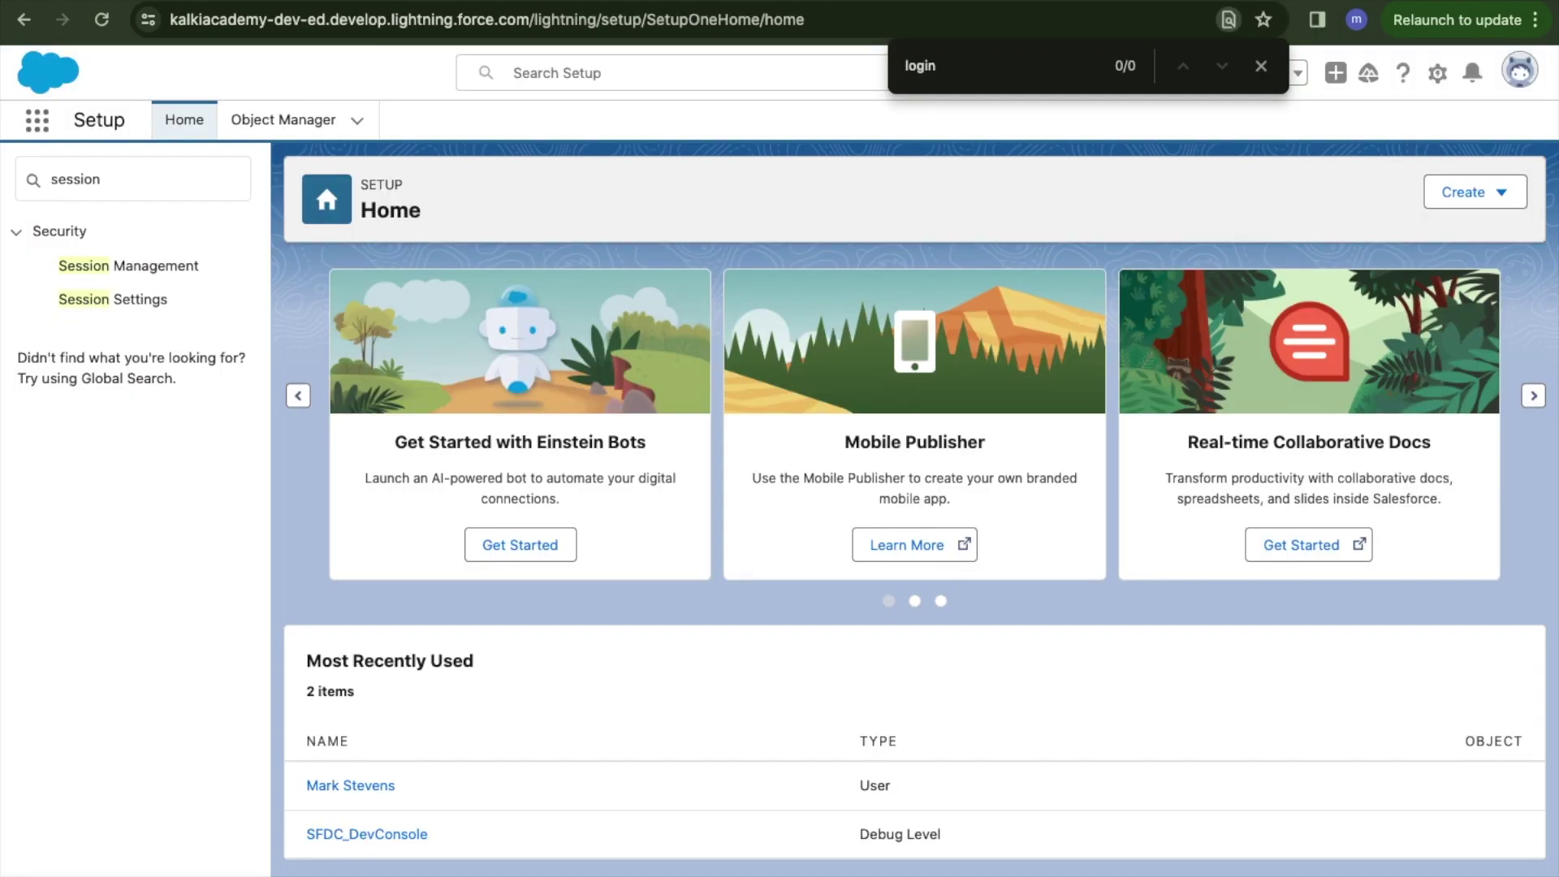
pyautogui.hotkey('ctrl', 'Tab')
pyautogui.click(252, 484)
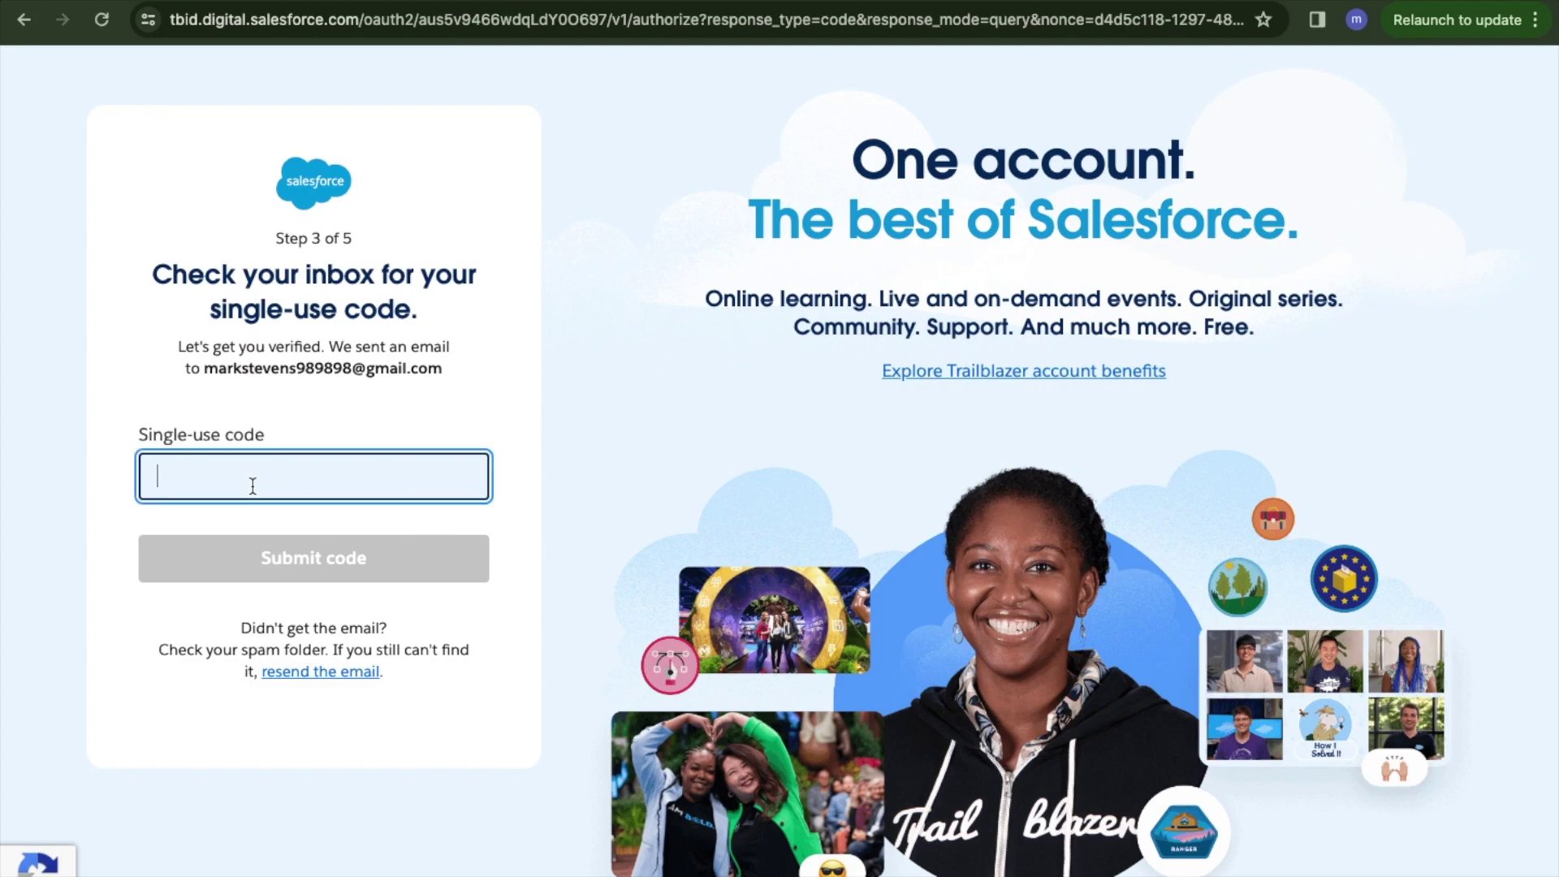
# Submit the pasted verification code, then enter the first and last name initials.
pyautogui.hotkey('ctrl', 'v')
pyautogui.click(334, 562)
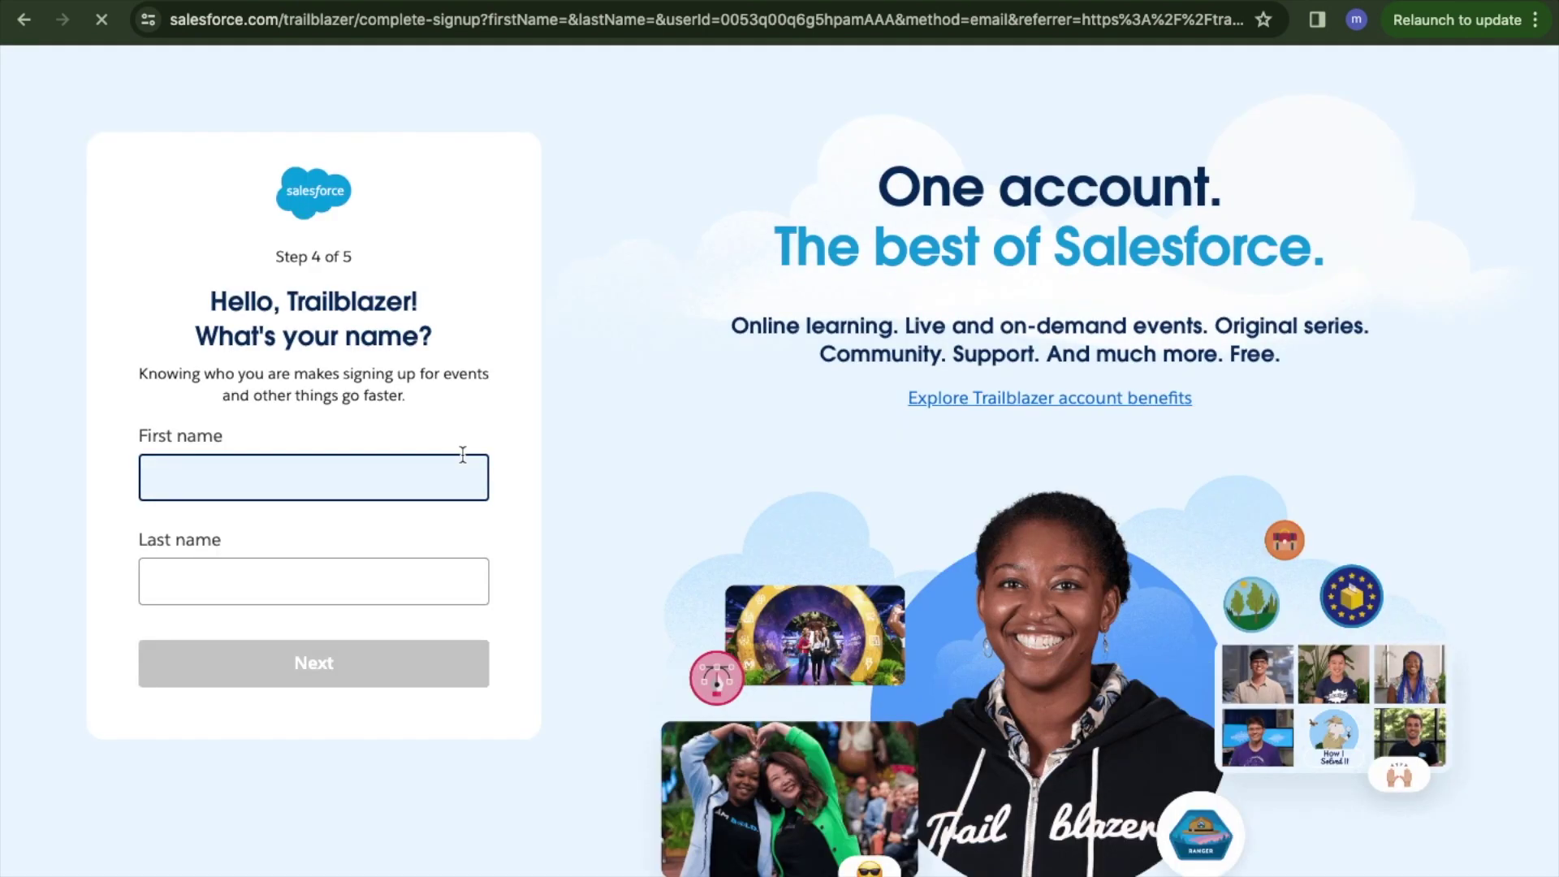
pyautogui.click(297, 465)
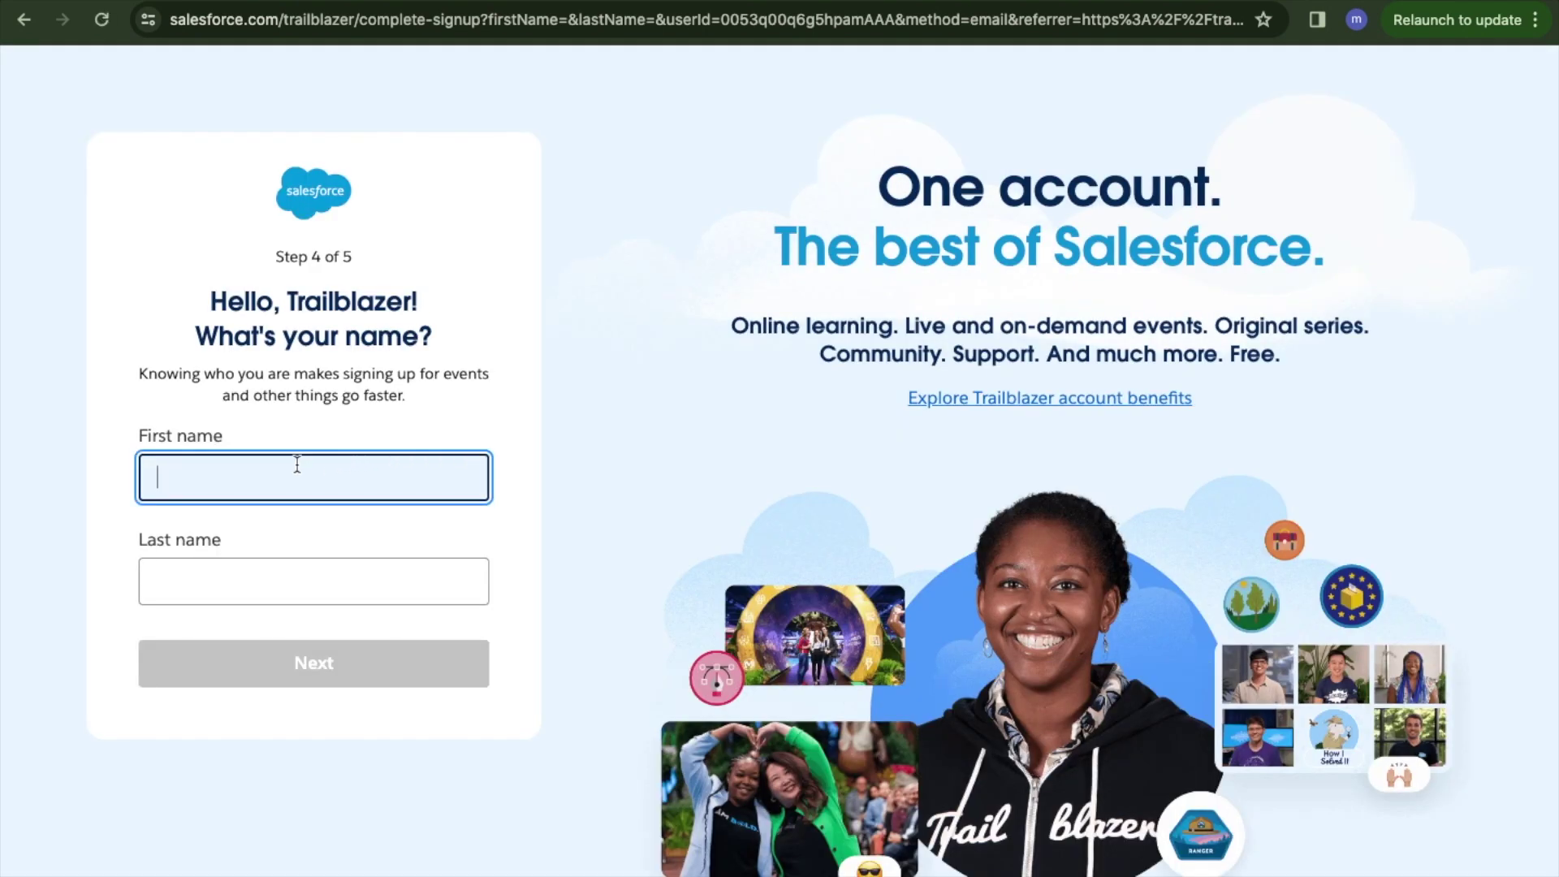
pyautogui.write('Mark')
pyautogui.press('Tab')
pyautogui.write('S')
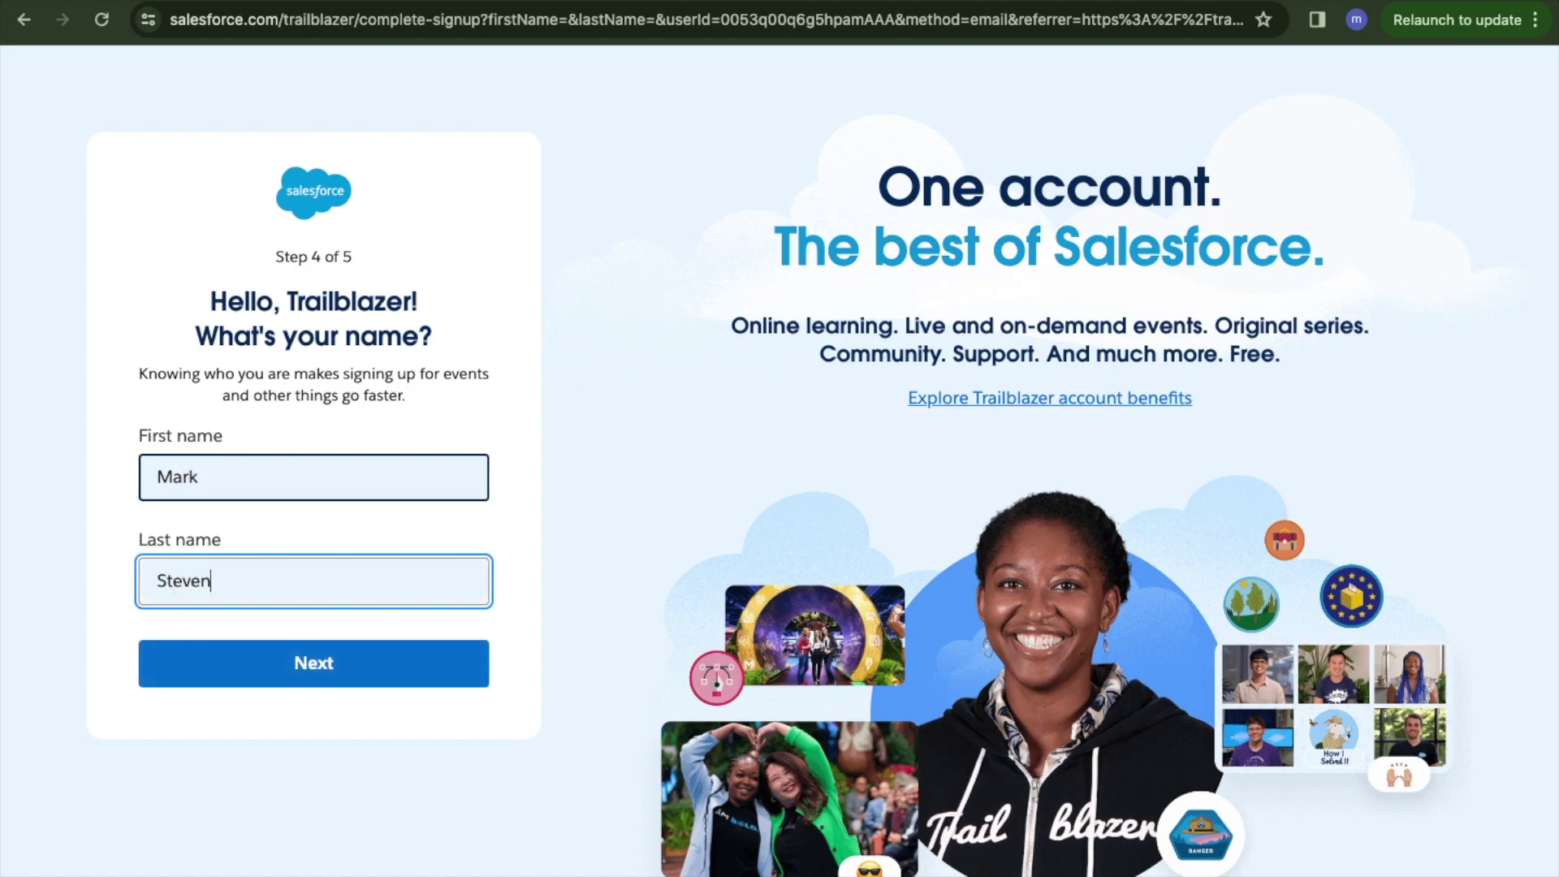
pyautogui.click(309, 662)
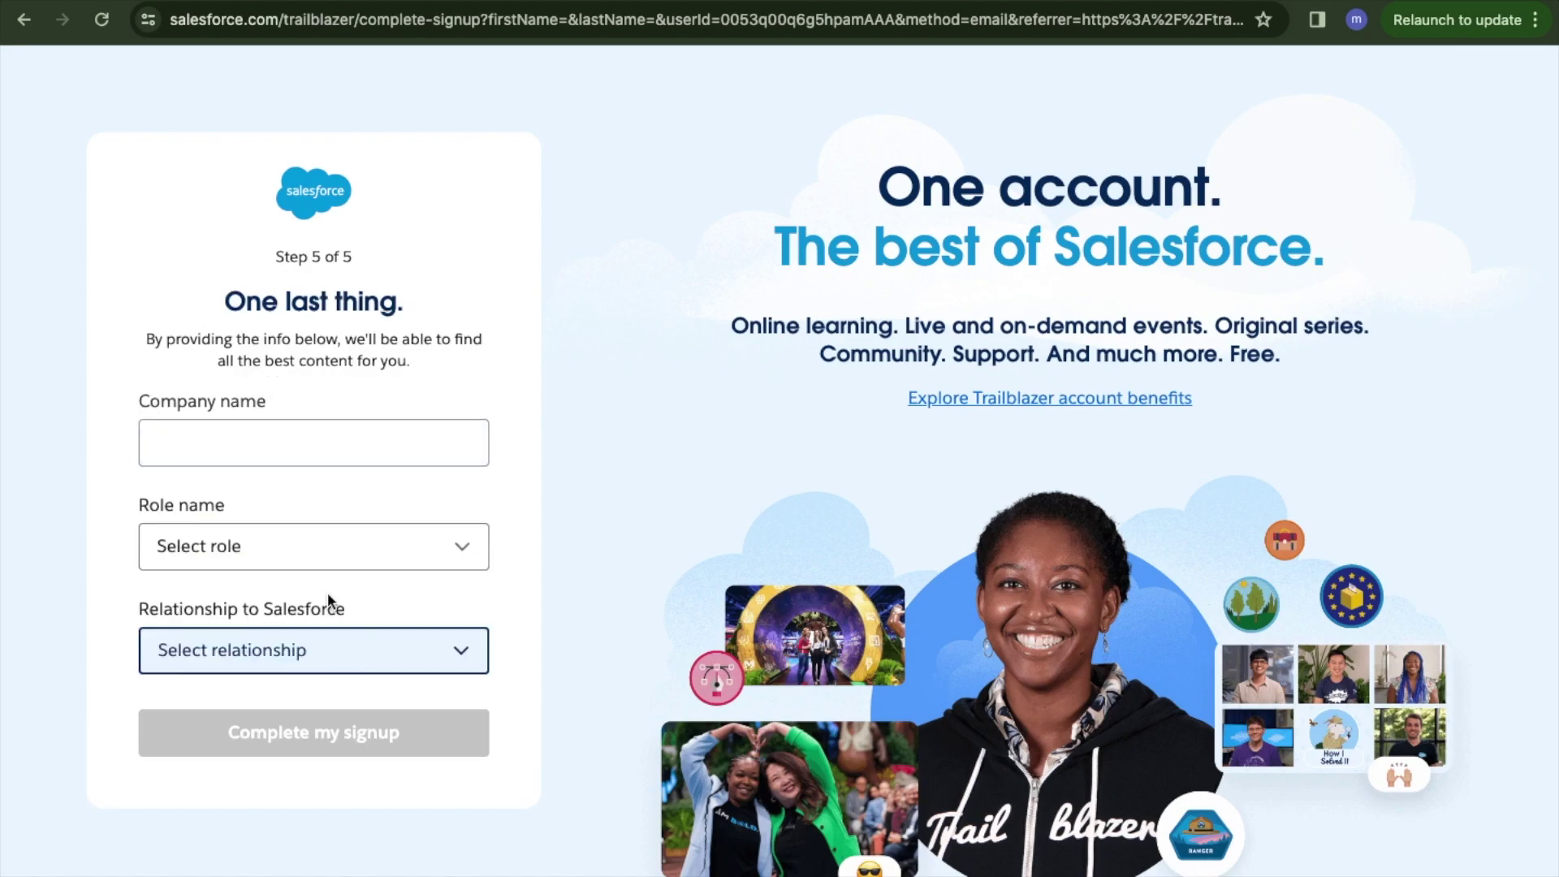
# Finish sign-up with company Kalki Academy, role Developer and relationship Customer.
pyautogui.click(334, 442)
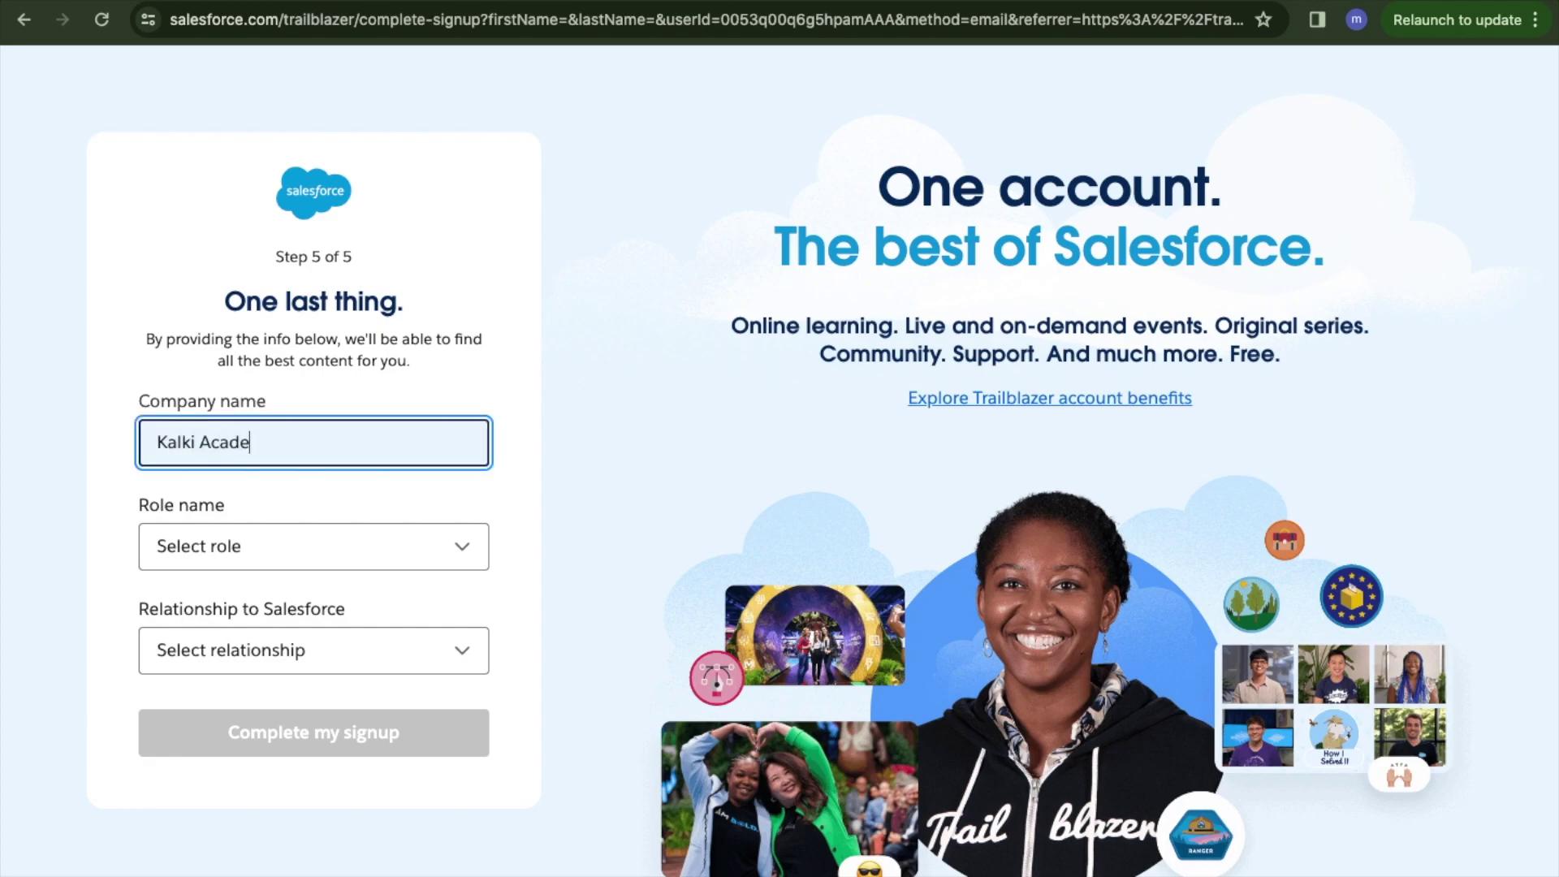
pyautogui.press('Tab')
pyautogui.click(362, 546)
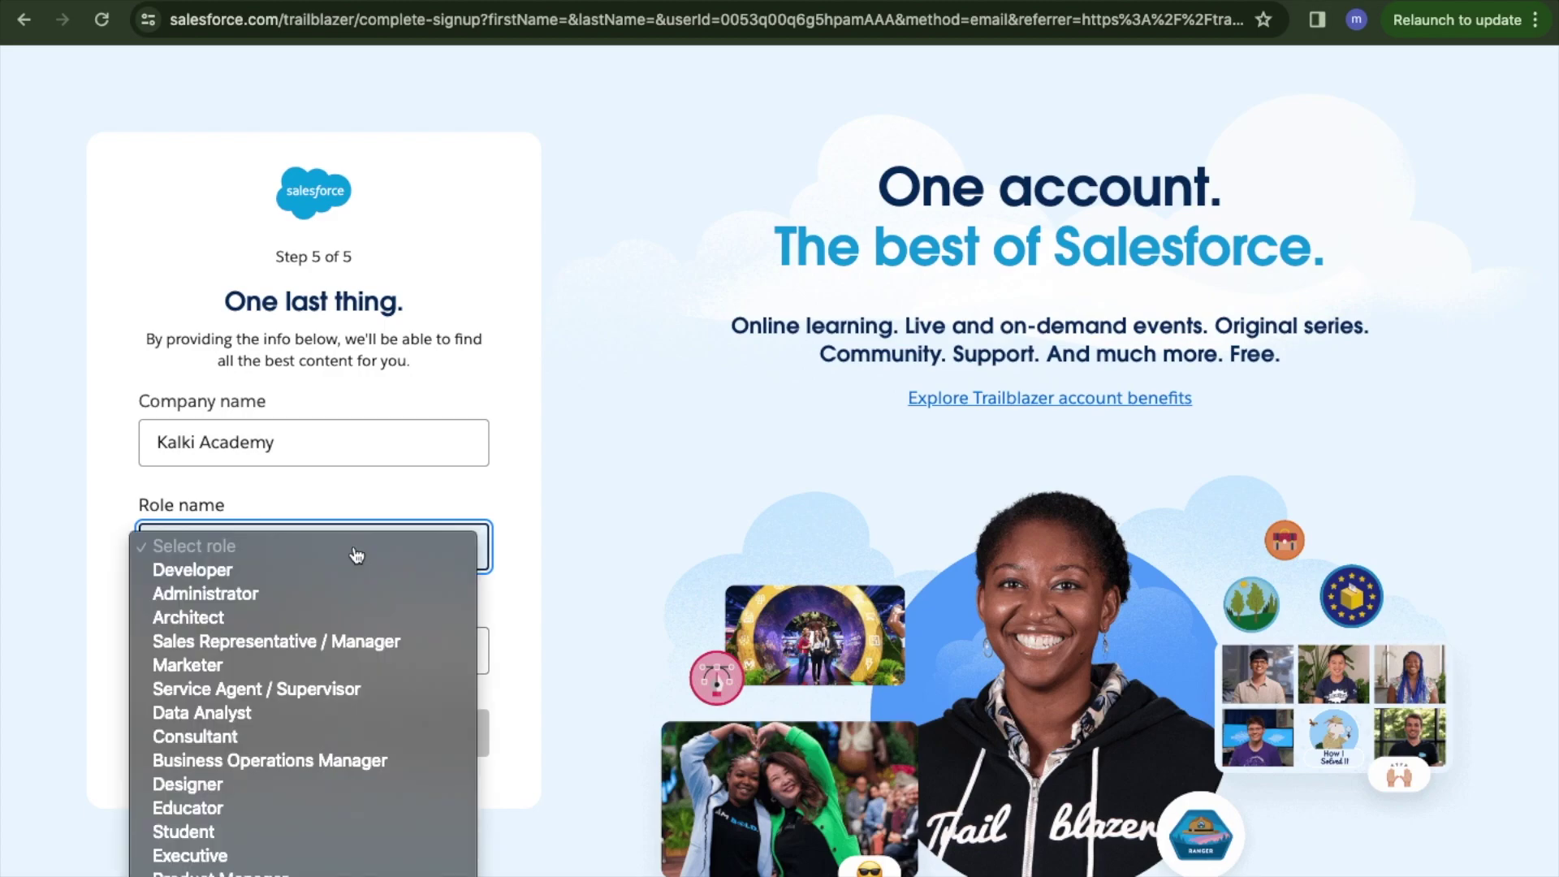
pyautogui.click(302, 571)
pyautogui.click(253, 659)
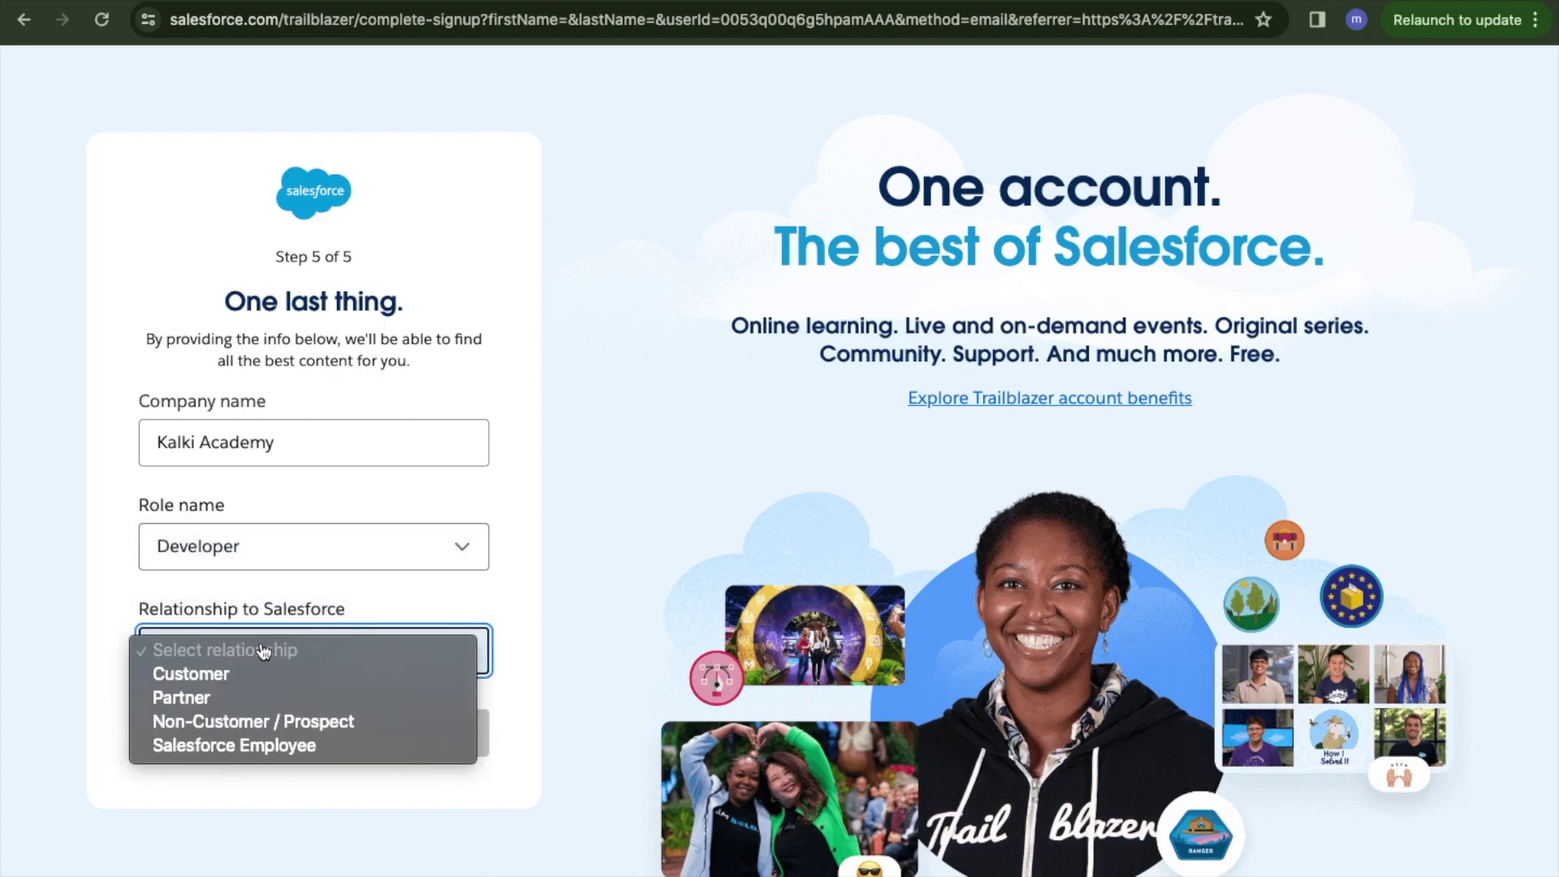
pyautogui.click(253, 673)
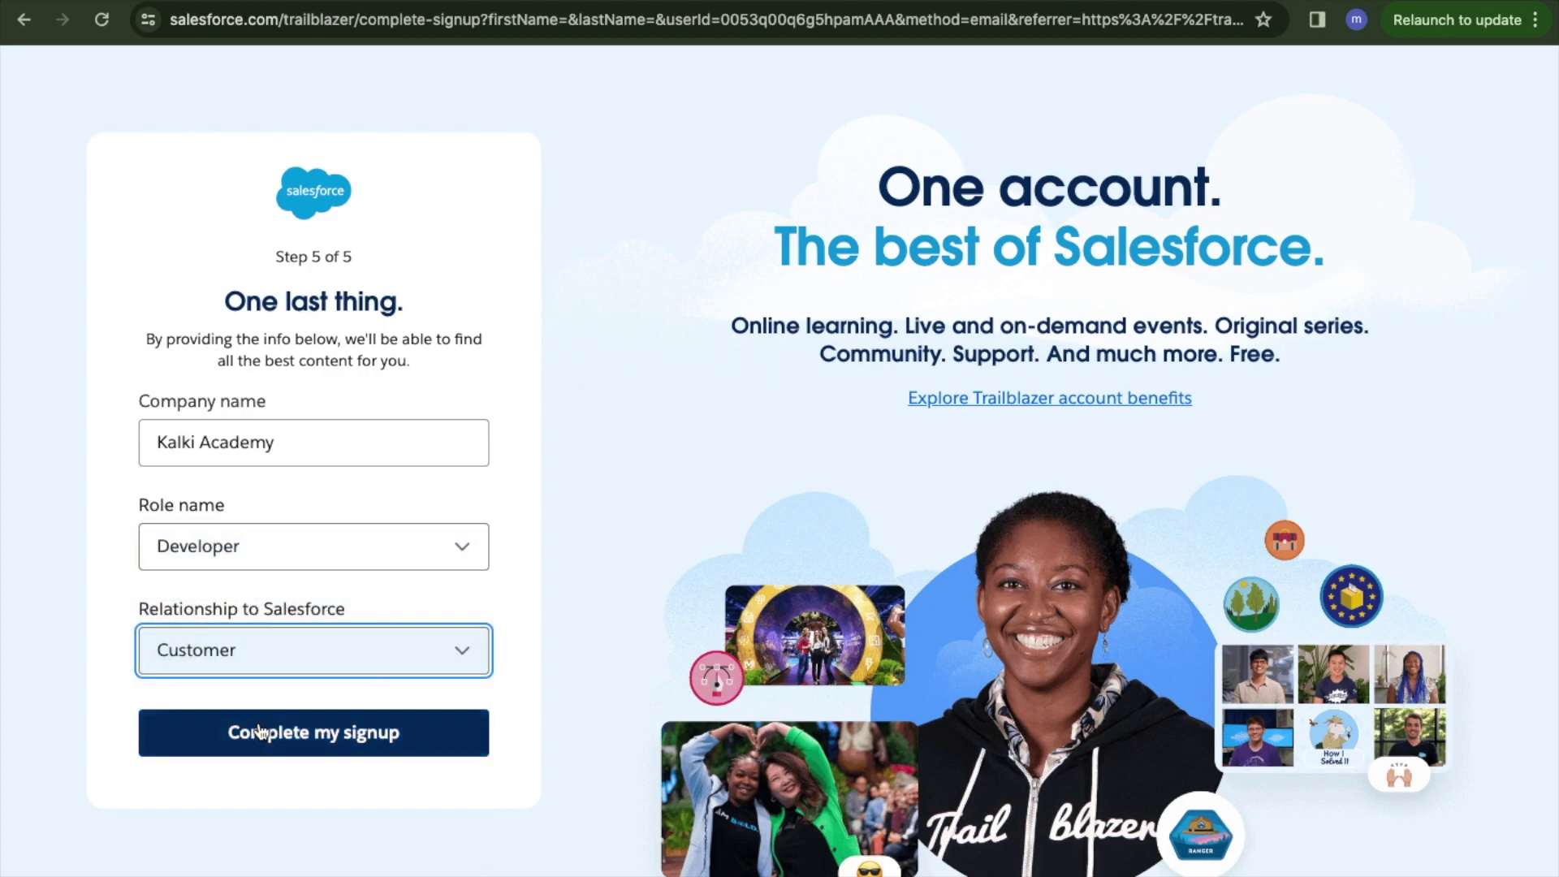
pyautogui.click(259, 729)
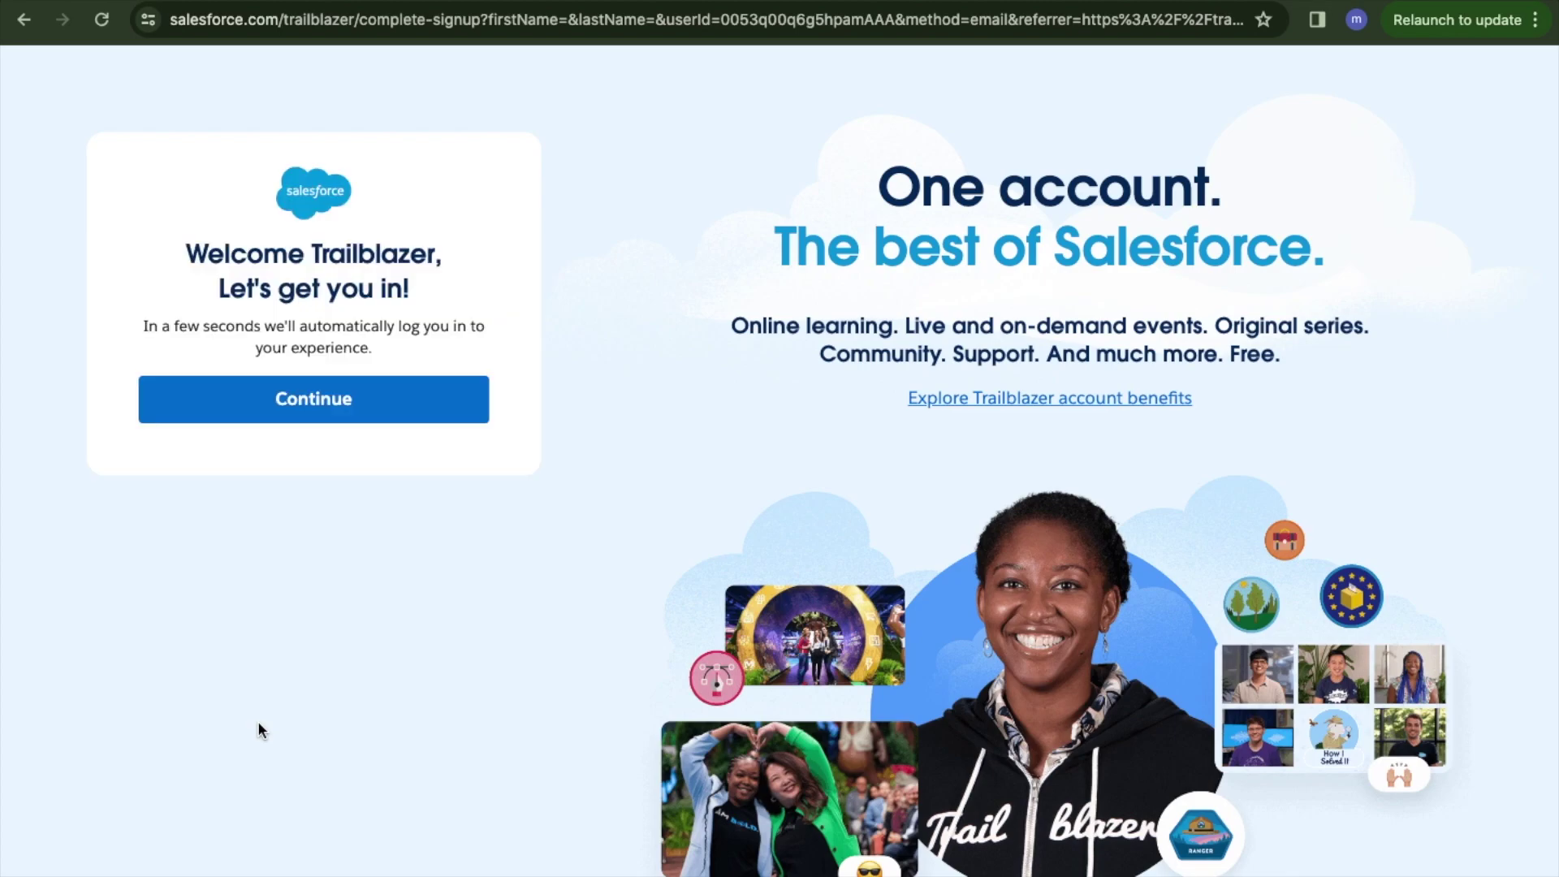
# Enter the new Trailblazer account and open its profile page from the avatar menu.
pyautogui.click(328, 418)
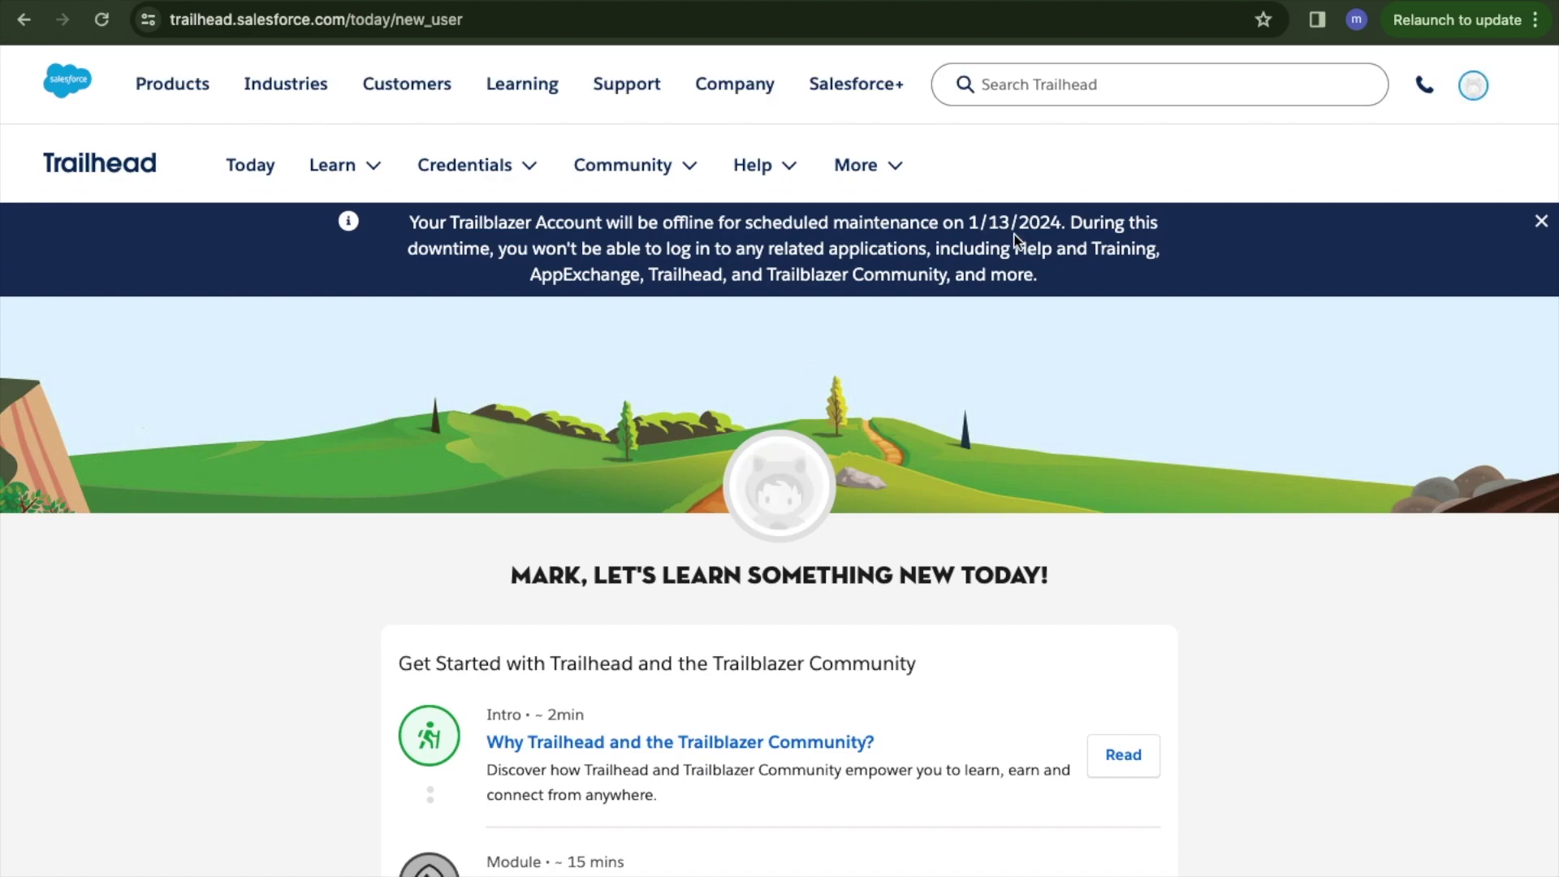
pyautogui.click(1474, 87)
pyautogui.click(1475, 88)
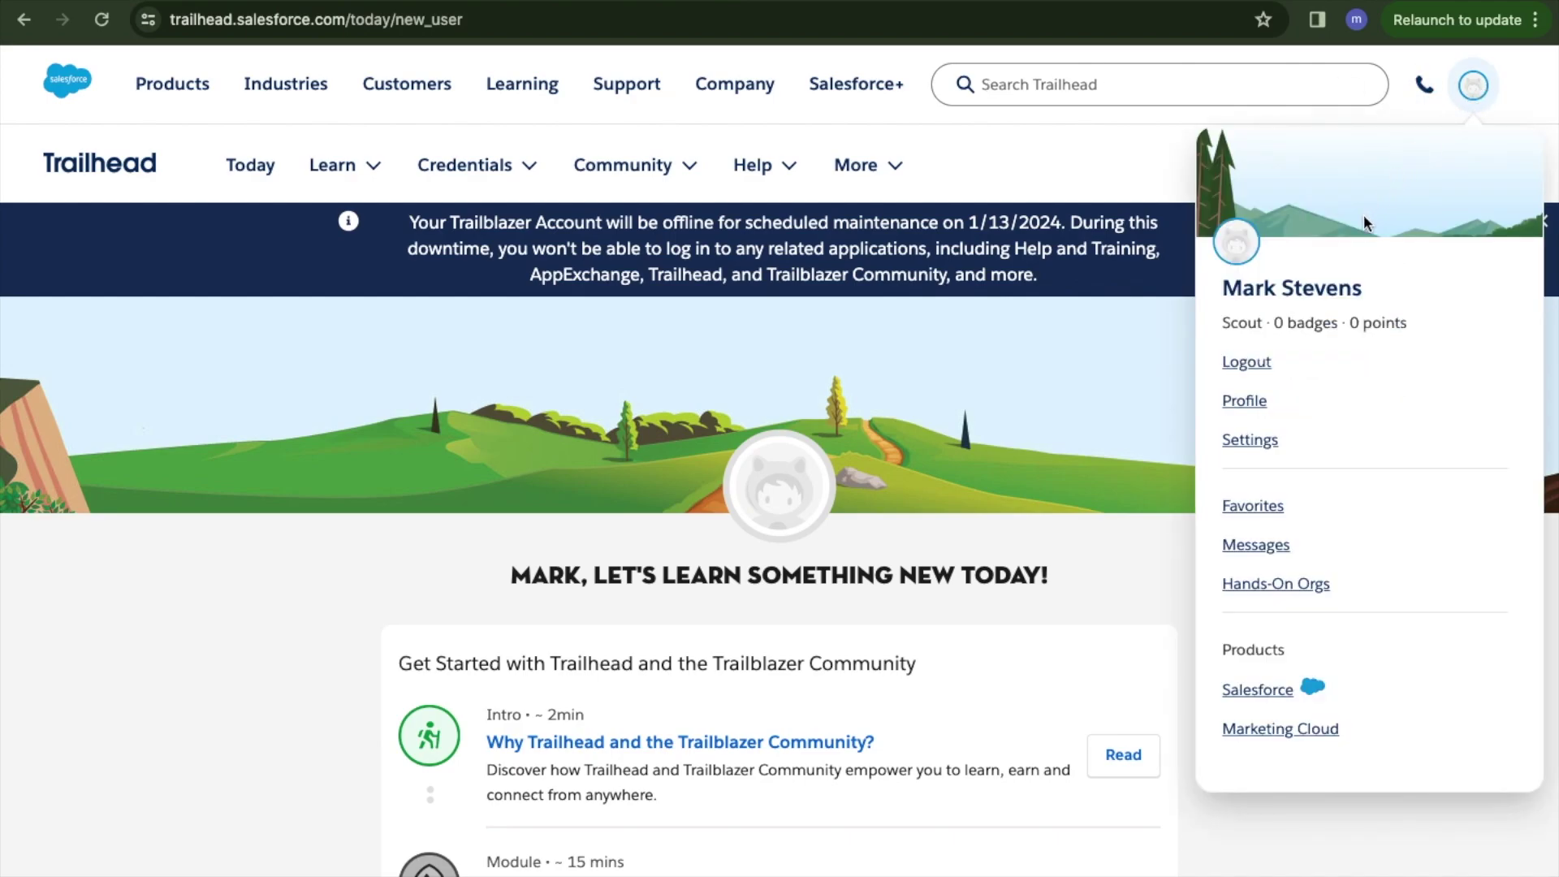
pyautogui.click(1246, 402)
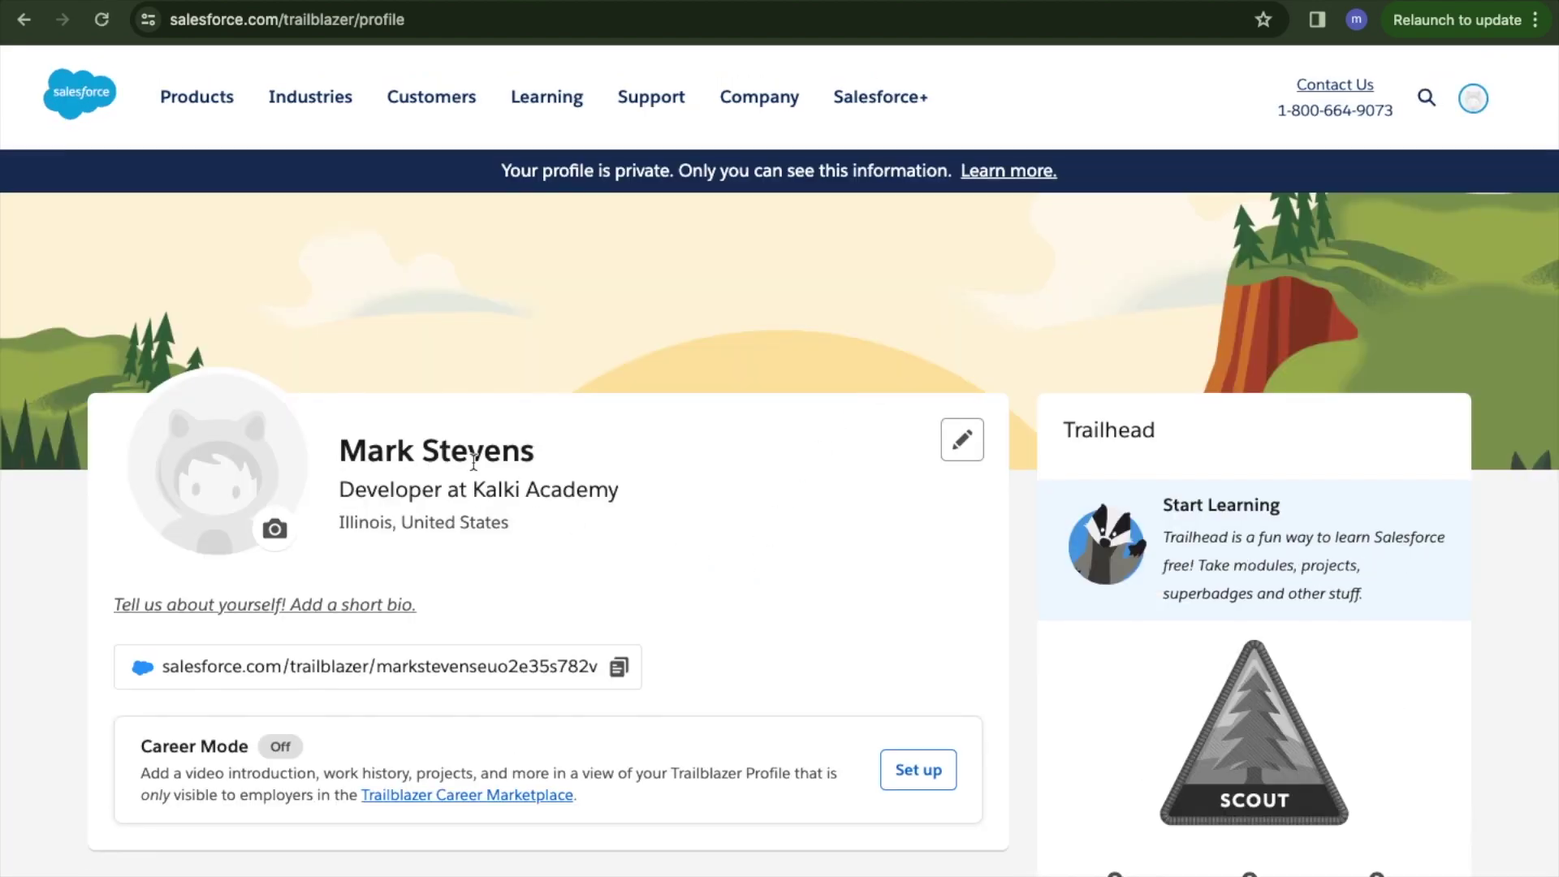
pyautogui.scroll(-11, 566, 529)
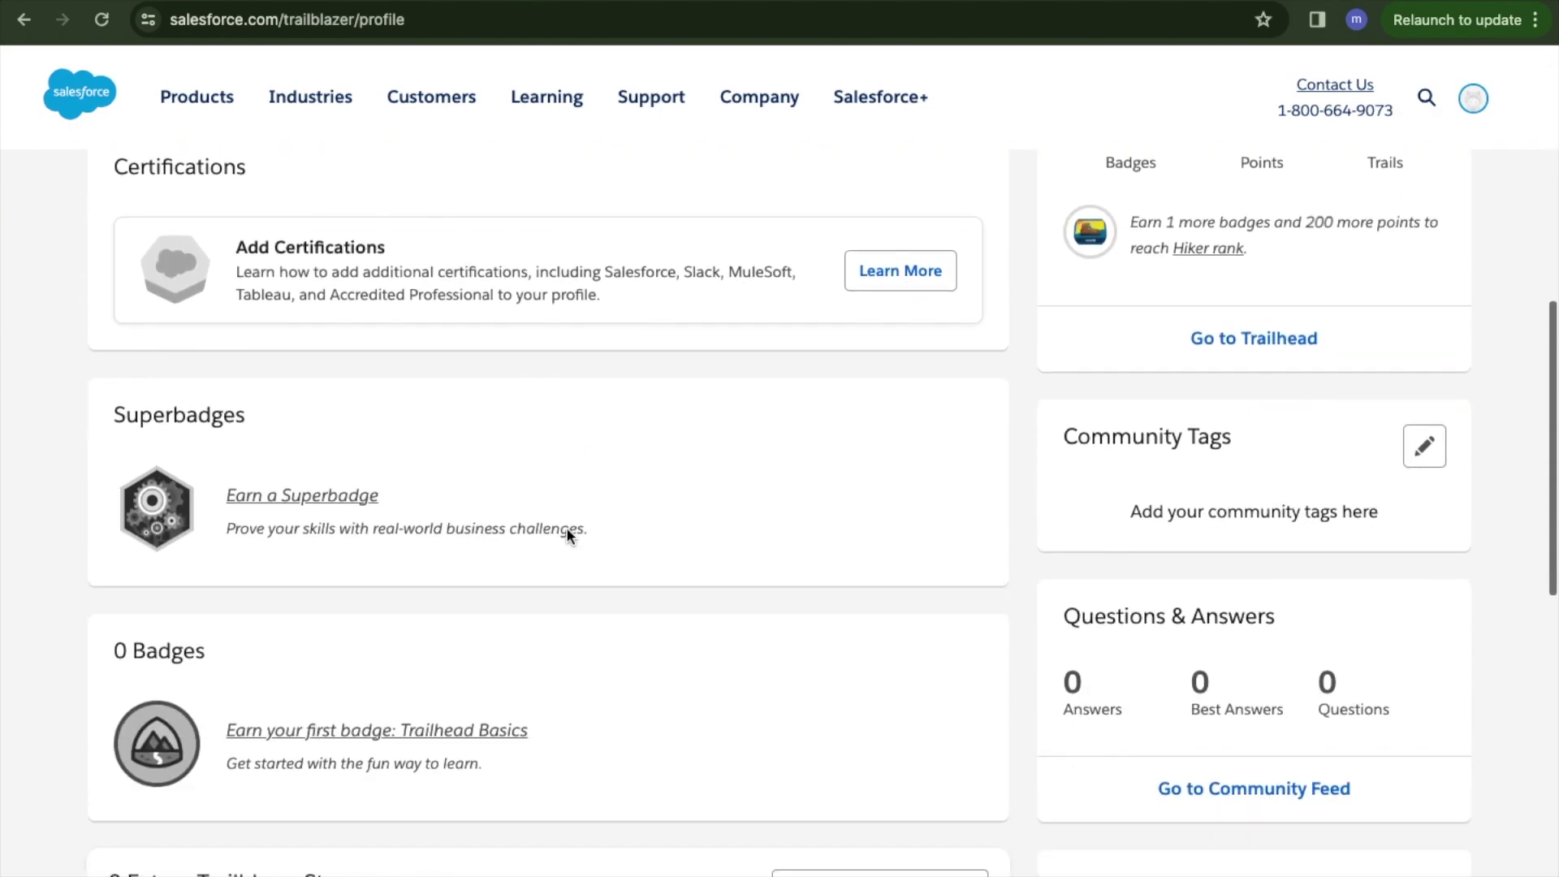
pyautogui.scroll(-6, 567, 528)
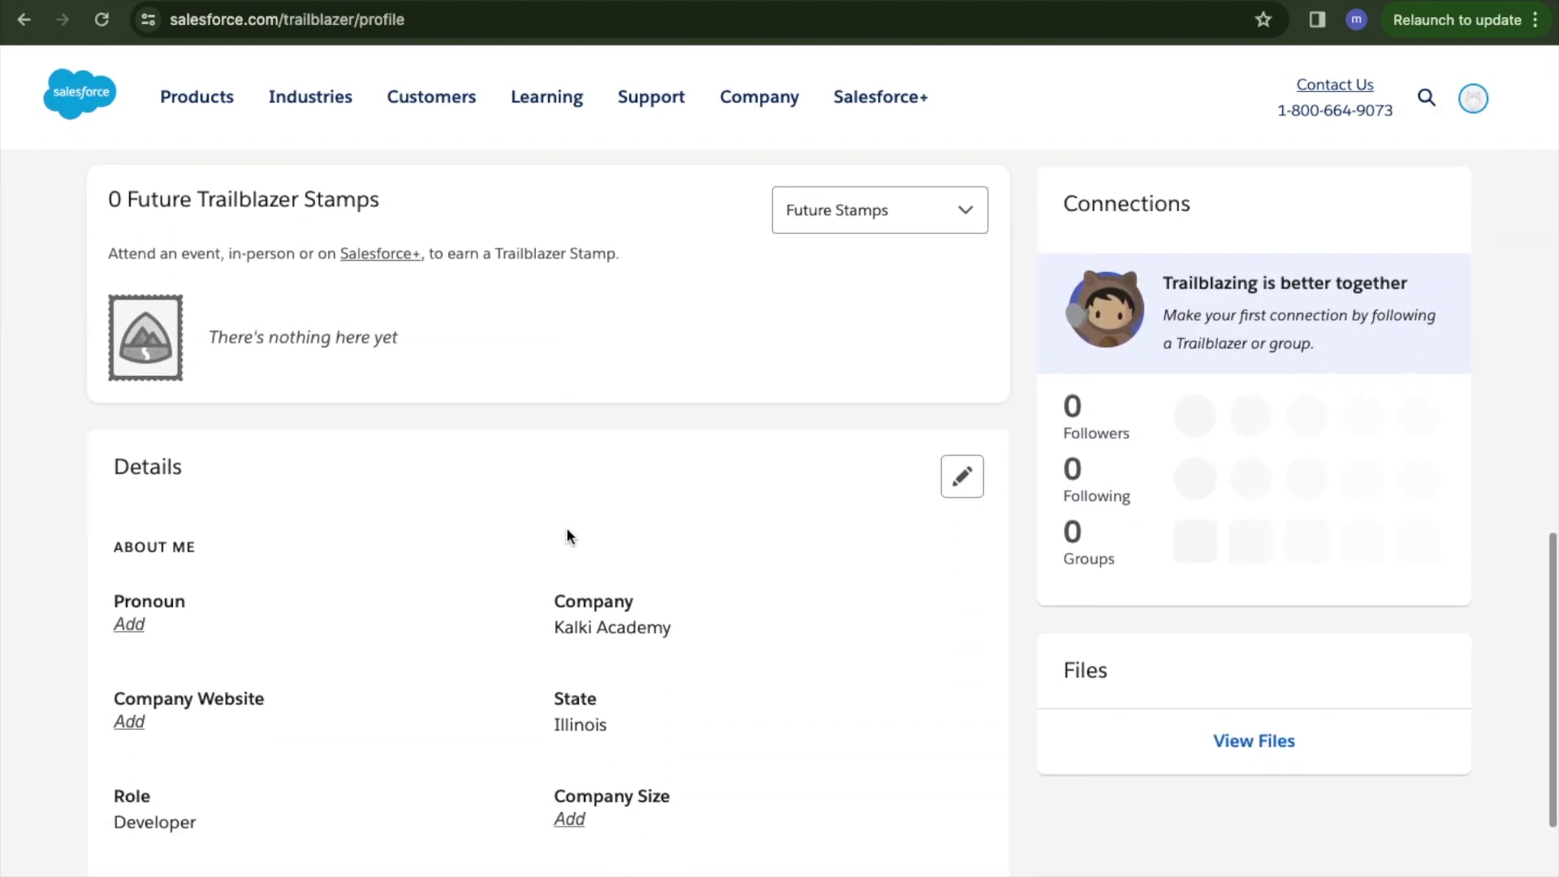
pyautogui.scroll(6, 566, 527)
pyautogui.scroll(12, 567, 528)
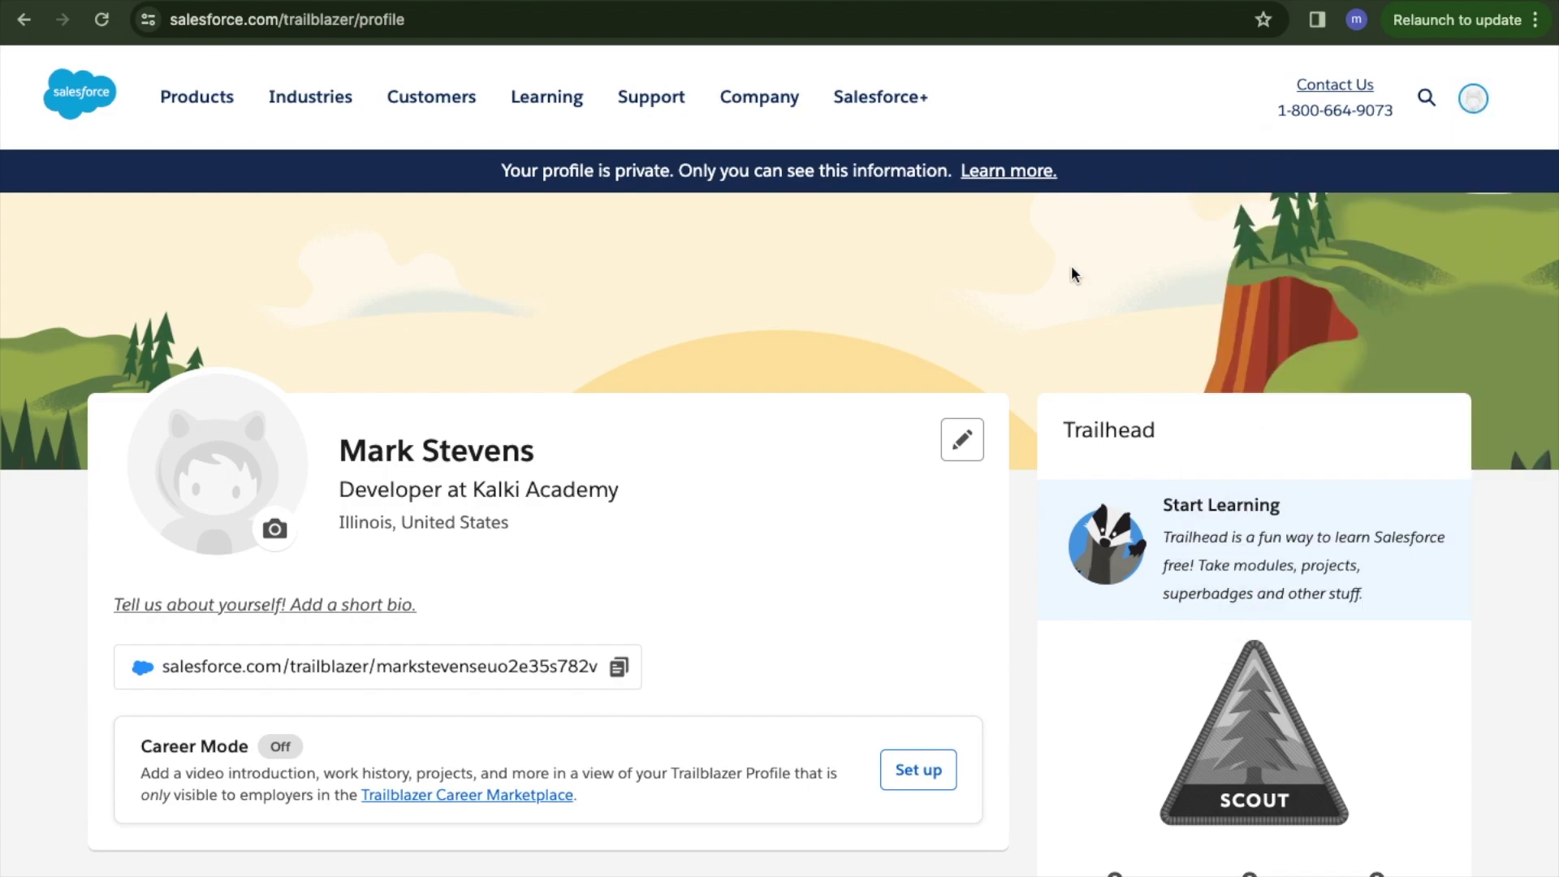
pyautogui.click(22, 18)
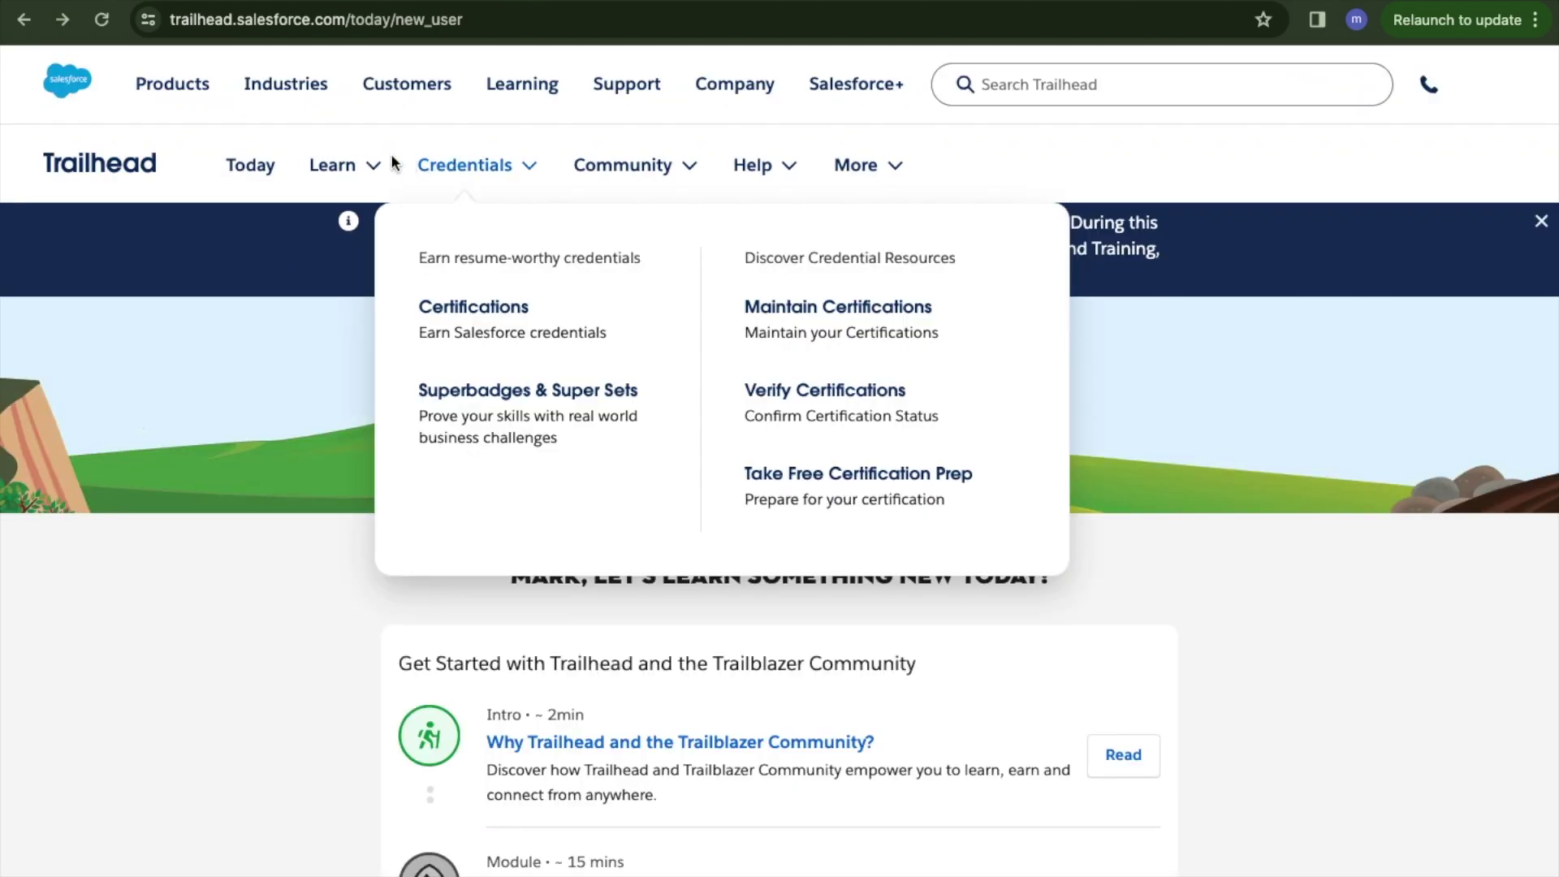
# Review the Today page showing Scout rank with 0 badges and 0 points.
pyautogui.moveTo(358, 171)
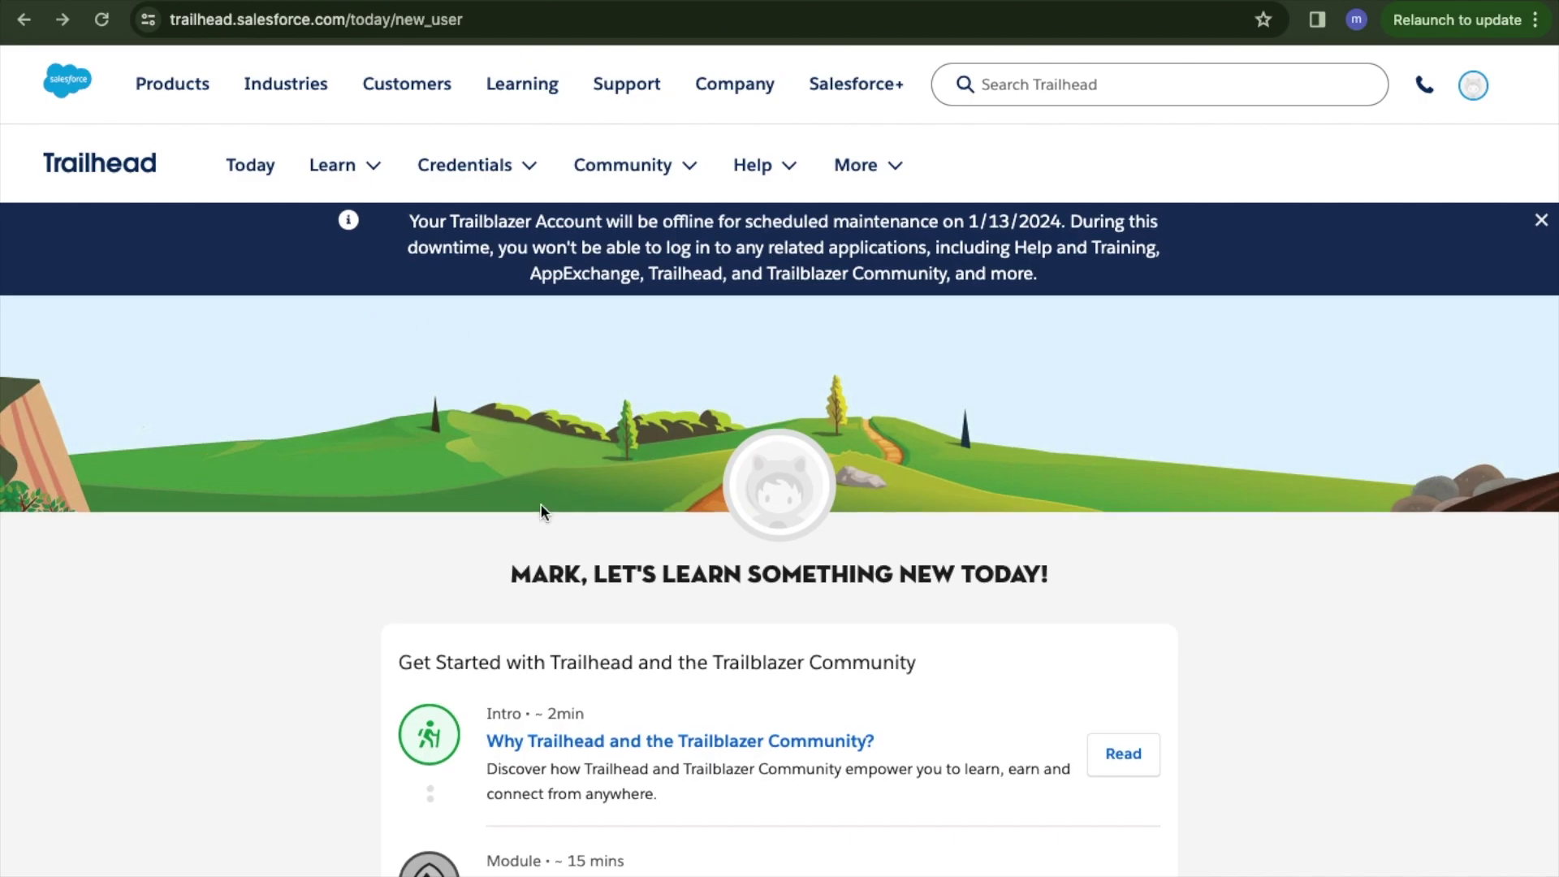
pyautogui.scroll(-5, 540, 504)
pyautogui.scroll(5, 539, 512)
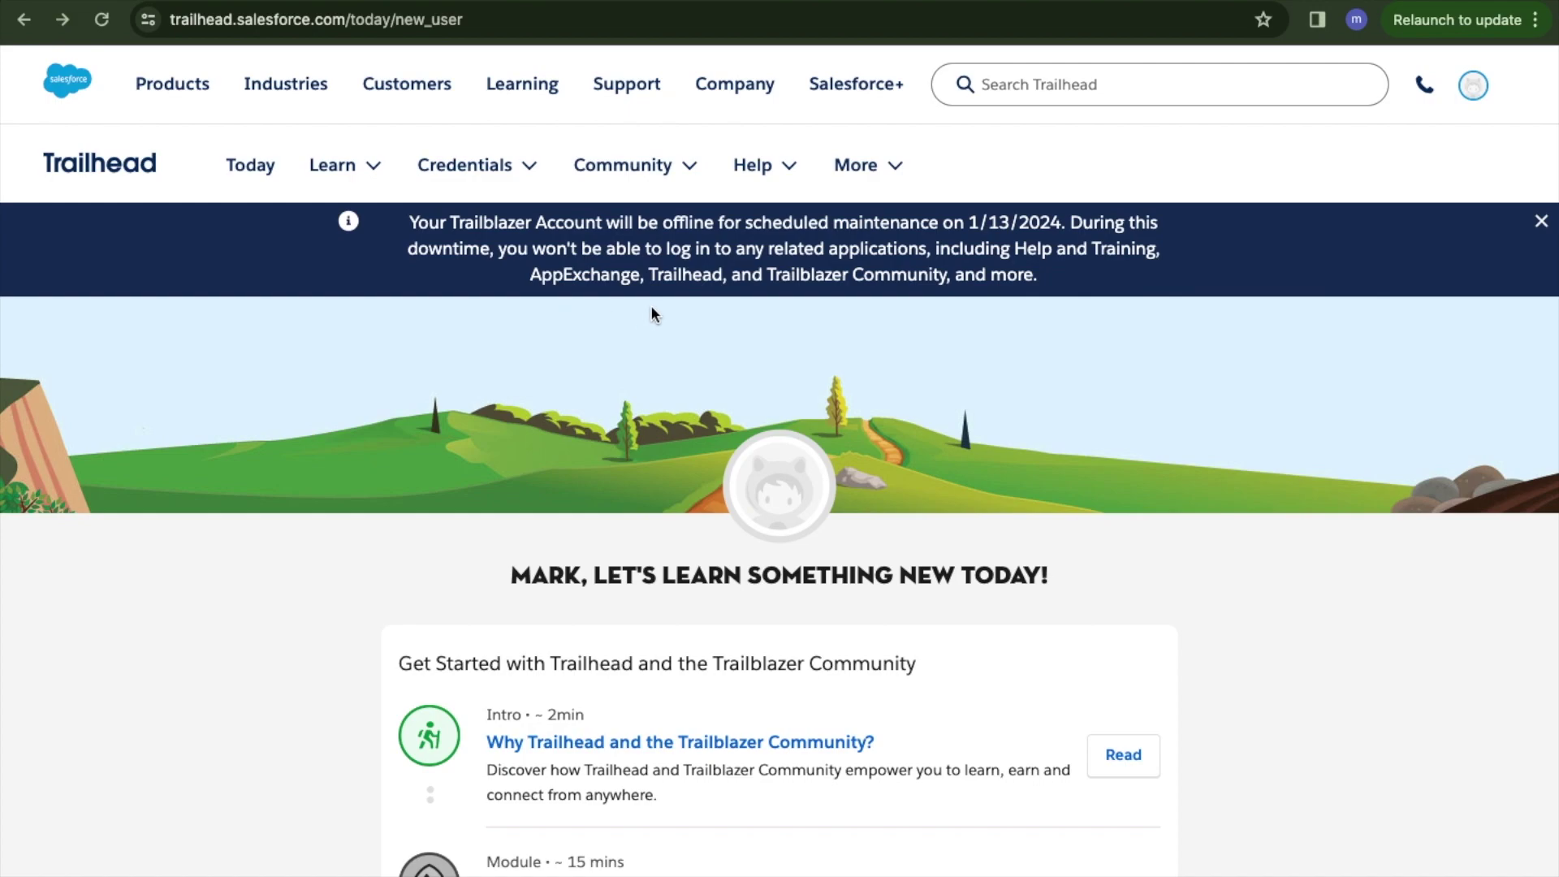
pyautogui.moveTo(1464, 103)
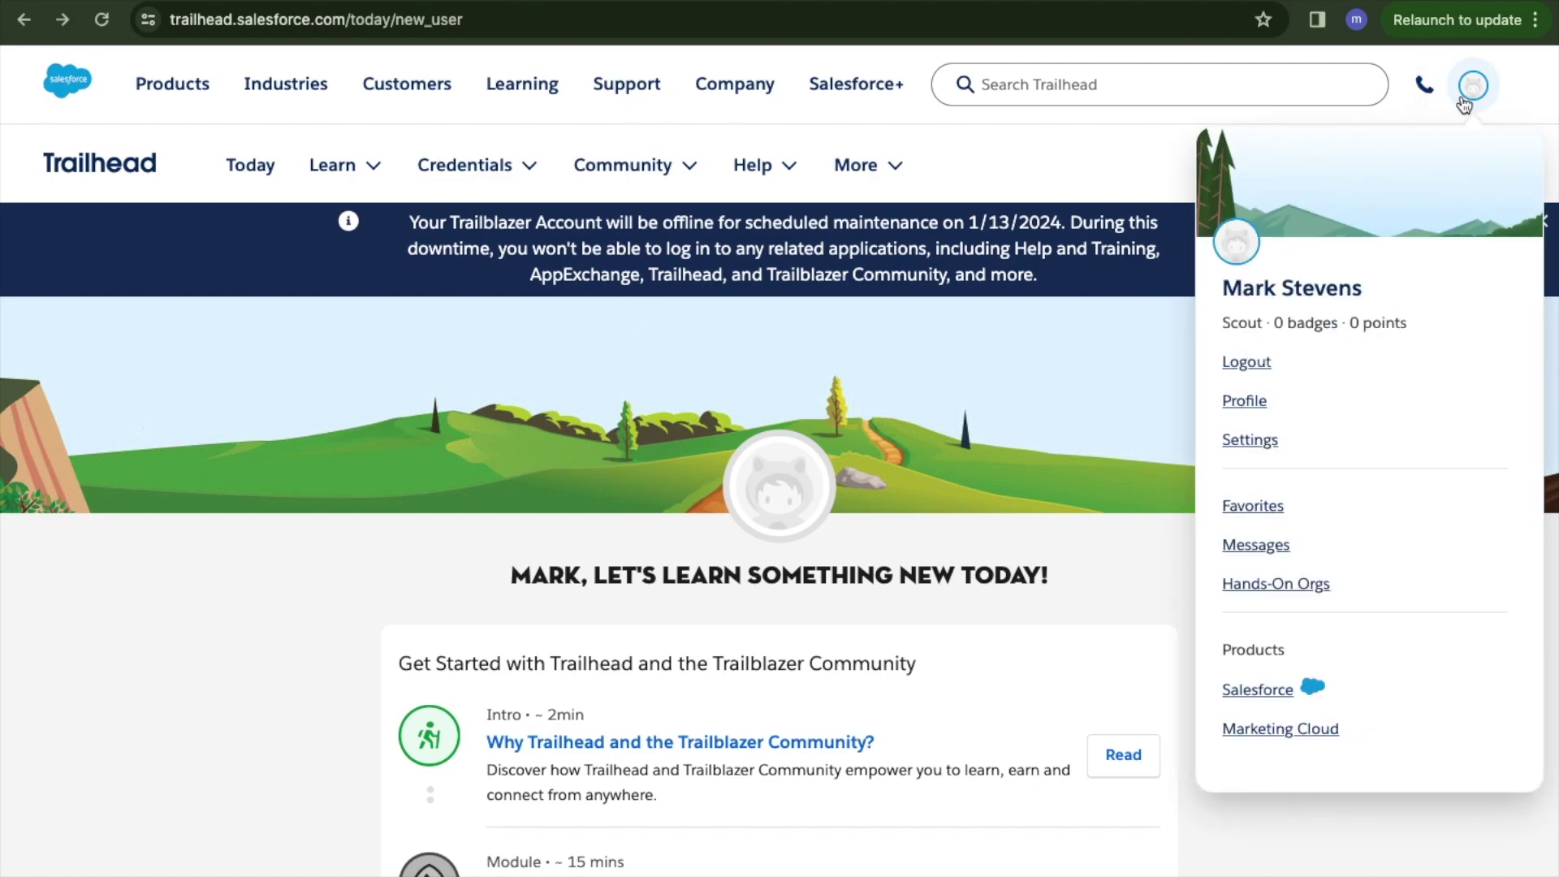